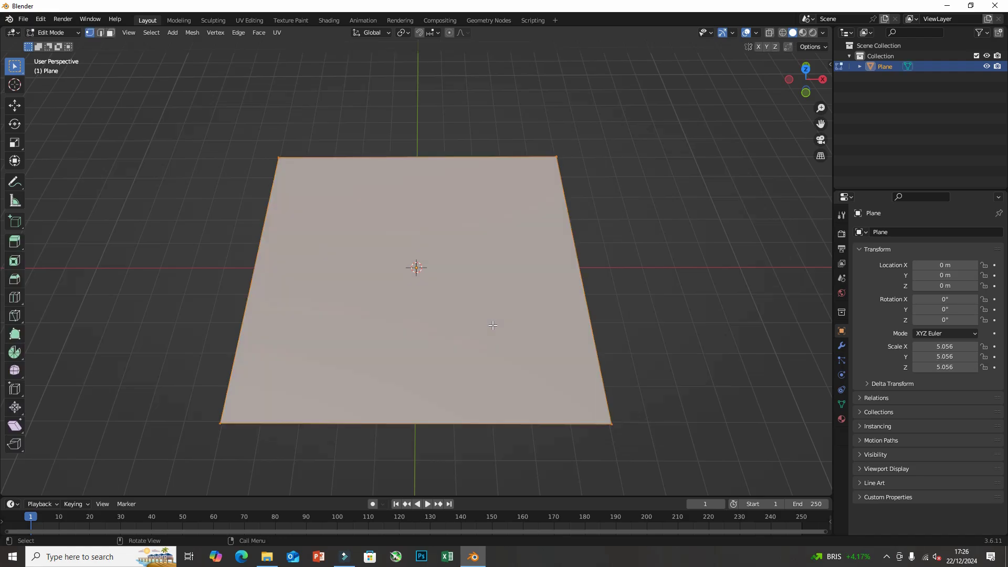
Subdivide the plane with 6 cuts
{"action": "right_click", "coordinate": [481, 309]}
{"action": "left_click", "coordinate": [481, 309]}
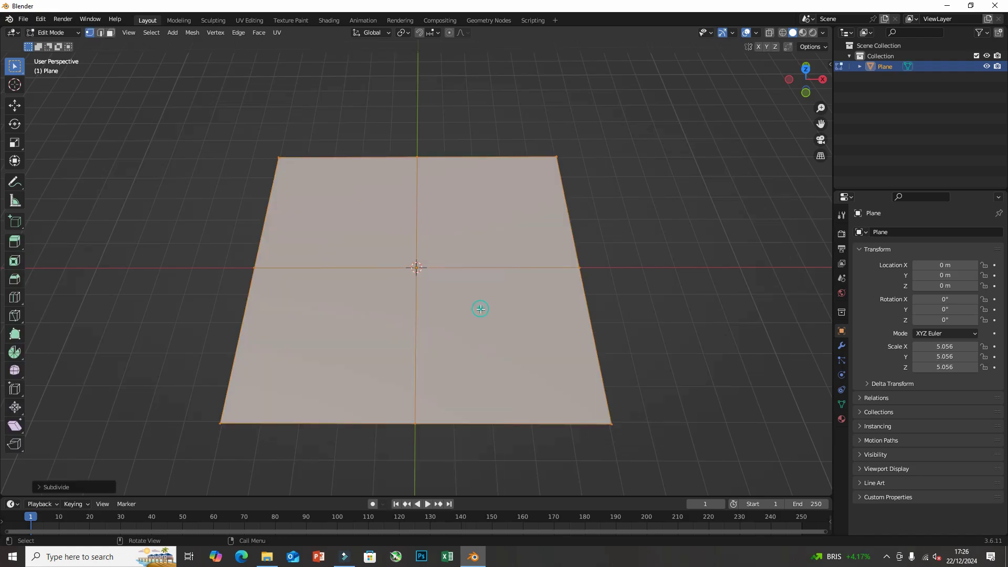
{"action": "left_click", "coordinate": [44, 486]}
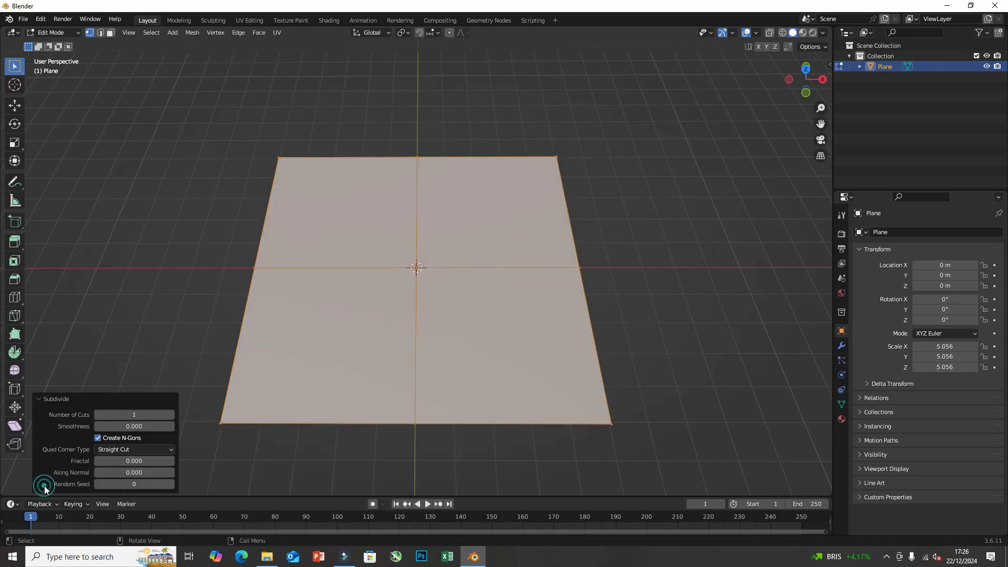
{"action": "left_click", "coordinate": [172, 414]}
{"action": "left_click", "coordinate": [171, 414]}
{"action": "left_click", "coordinate": [171, 415]}
{"action": "left_click", "coordinate": [172, 414]}
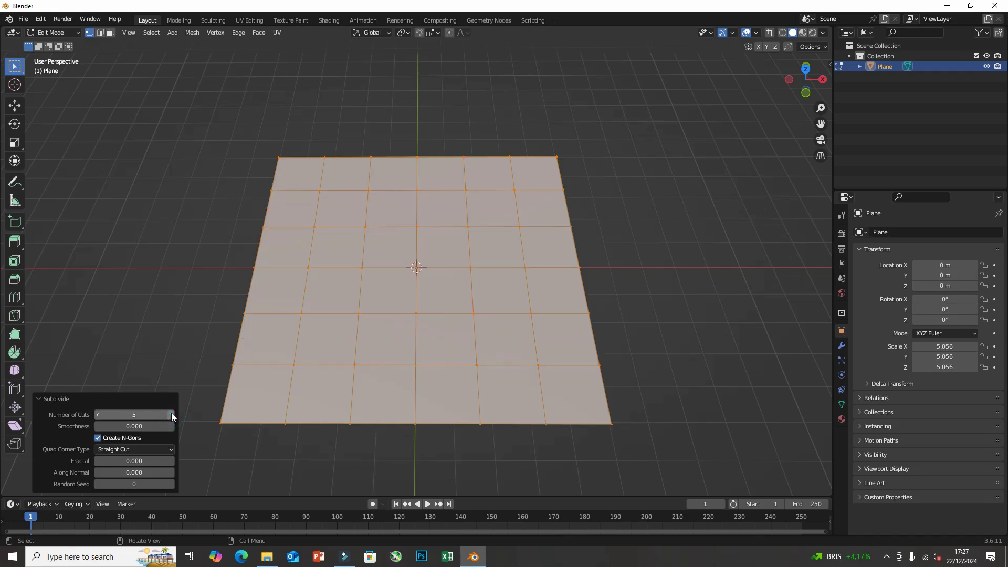
{"action": "left_click", "coordinate": [171, 414]}
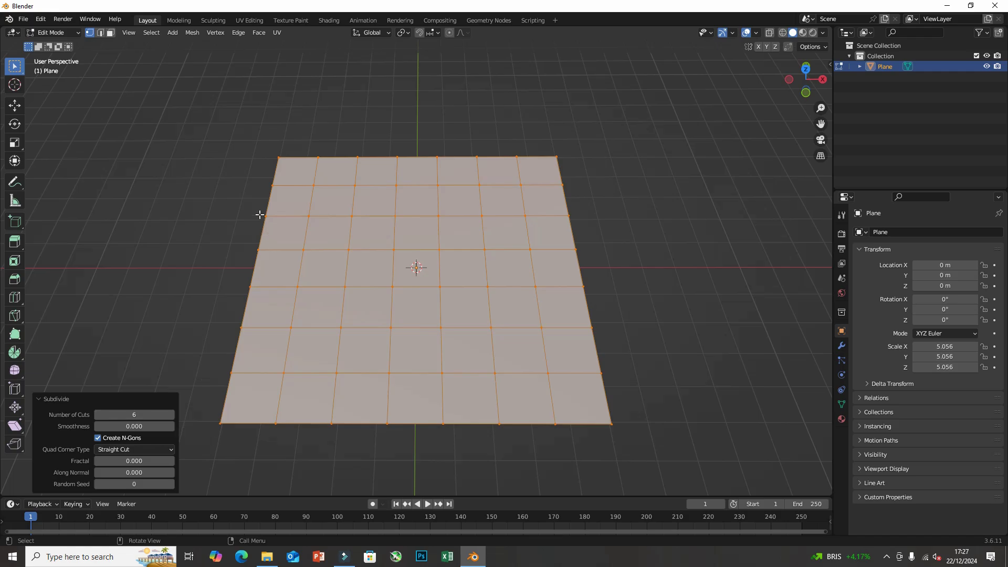
Bevel all interior vertices of the plane, leaving out the outer border ones, with a width of about 0.115 m
{"action": "left_click", "coordinate": [224, 160]}
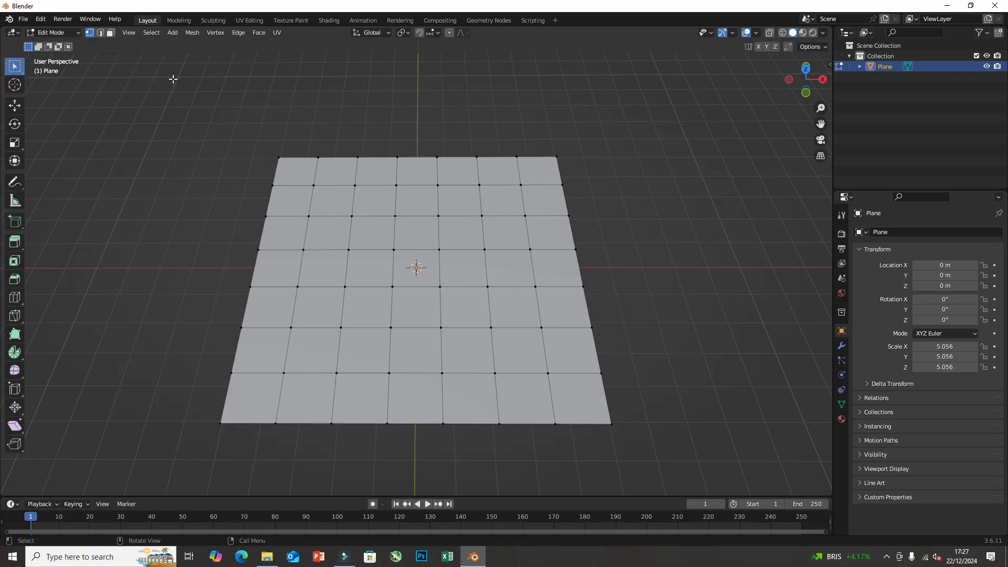
{"action": "middle_click_drag", "start_coordinate": [365, 107], "coordinate": [365, 128]}
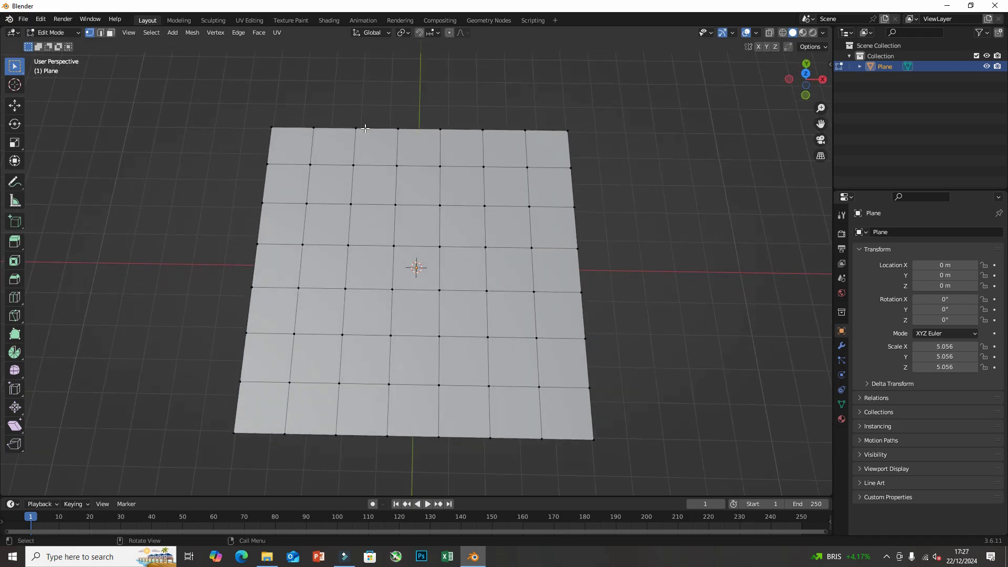
{"action": "key", "text": "grave"}
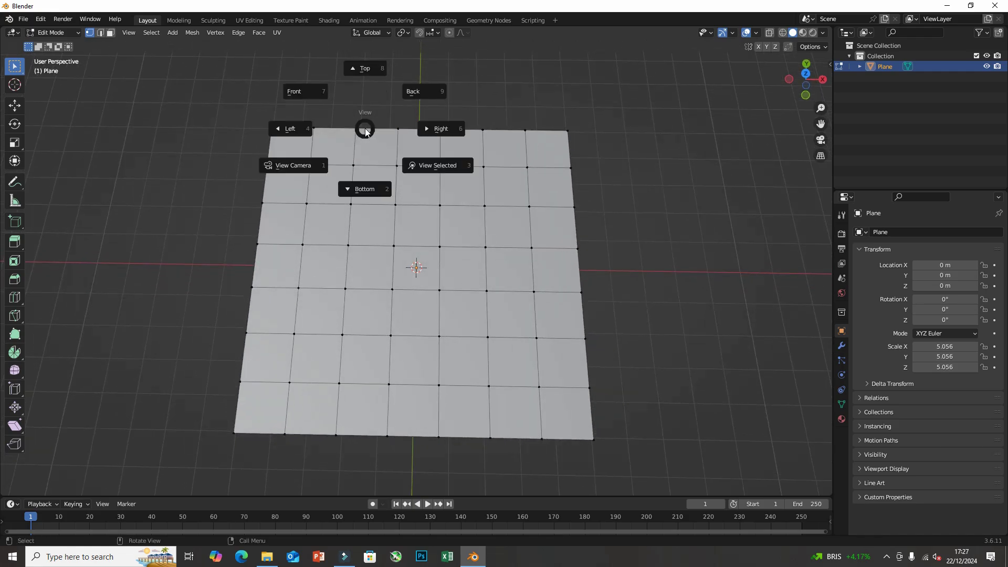
{"action": "left_click", "coordinate": [371, 68]}
{"action": "left_click_drag", "start_coordinate": [286, 142], "coordinate": [497, 350]}
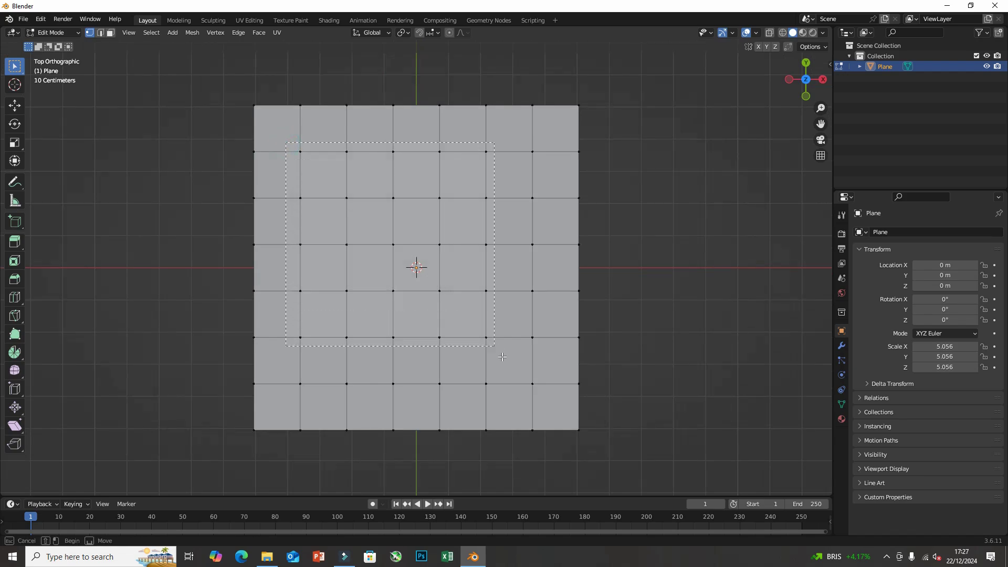
{"action": "left_click_drag", "start_coordinate": [535, 406], "coordinate": [536, 407]}
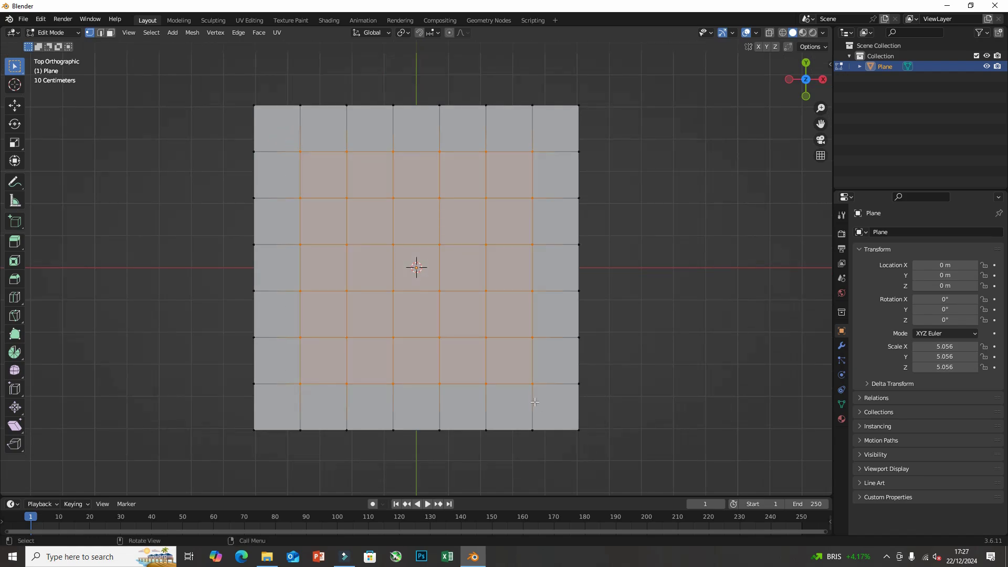
{"action": "right_click", "coordinate": [438, 338]}
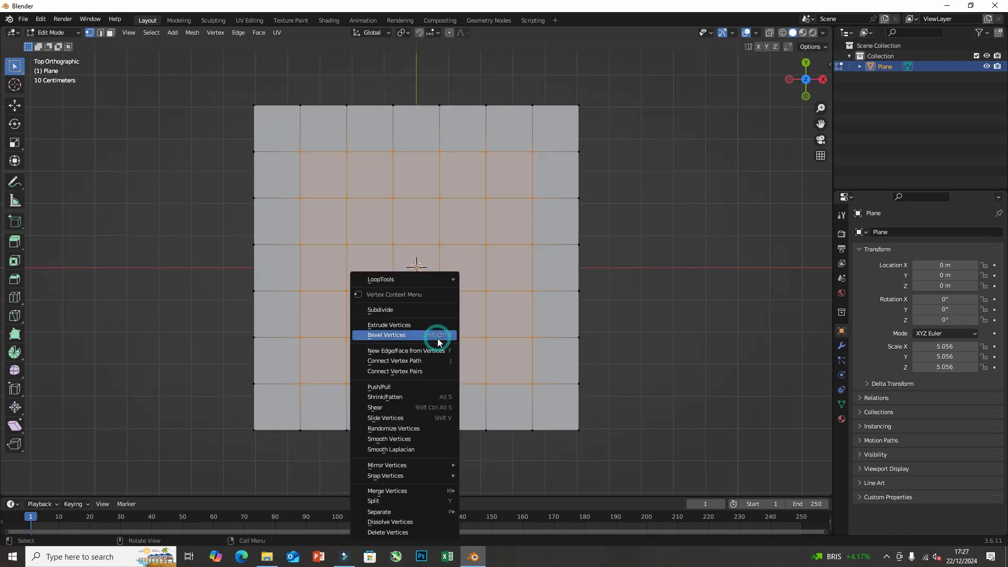
{"action": "left_click", "coordinate": [438, 336]}
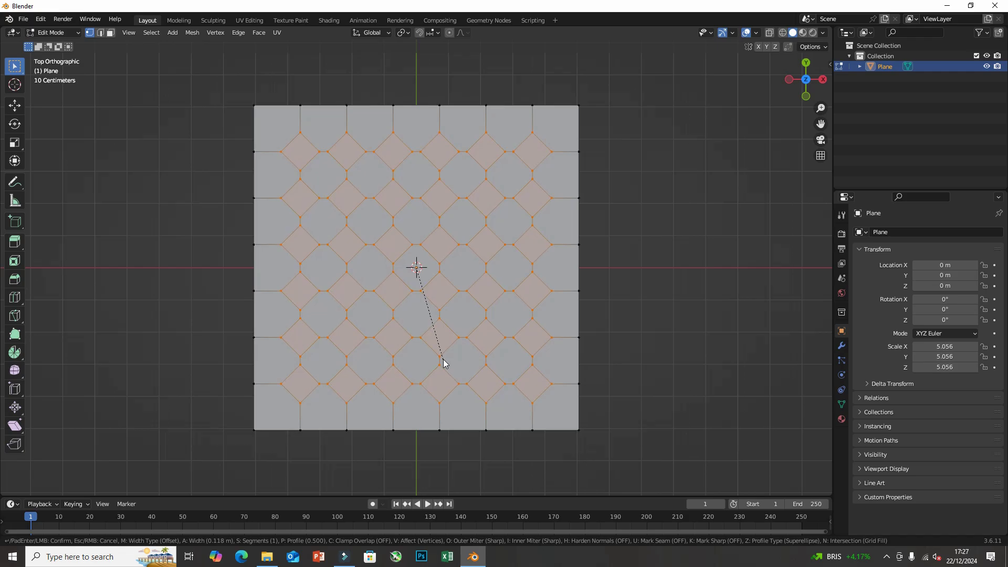
{"action": "left_click", "coordinate": [444, 359]}
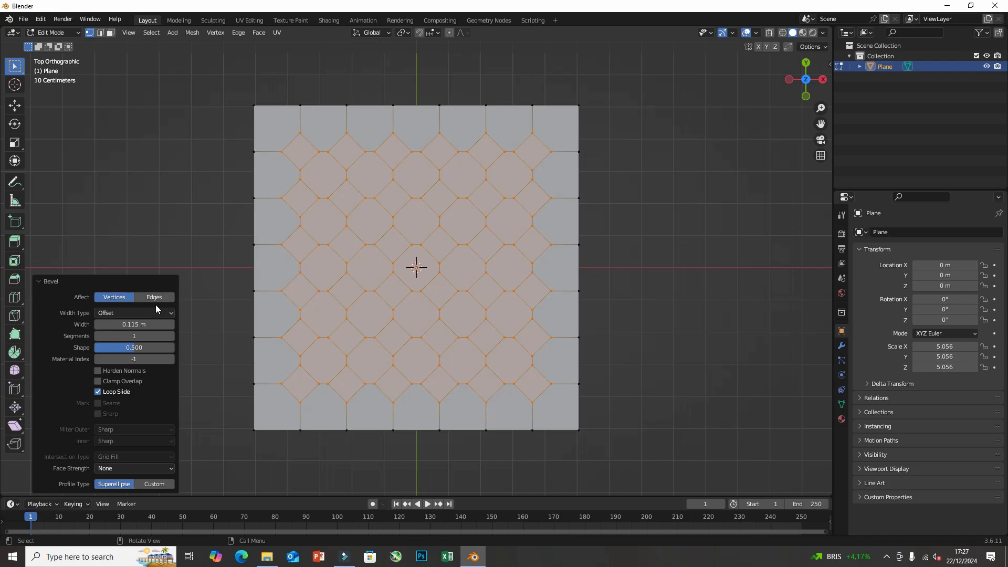
Set the vertex bevel to 2 segments and lower its shape value so each bevel bulges outward into an octagon
{"action": "left_click", "coordinate": [137, 335]}
{"action": "mouse_move", "coordinate": [138, 335]}
{"action": "left_mouse_down"}
{"action": "mouse_move", "coordinate": [163, 335]}
{"action": "mouse_move", "coordinate": [133, 335]}
{"action": "left_mouse_up"}
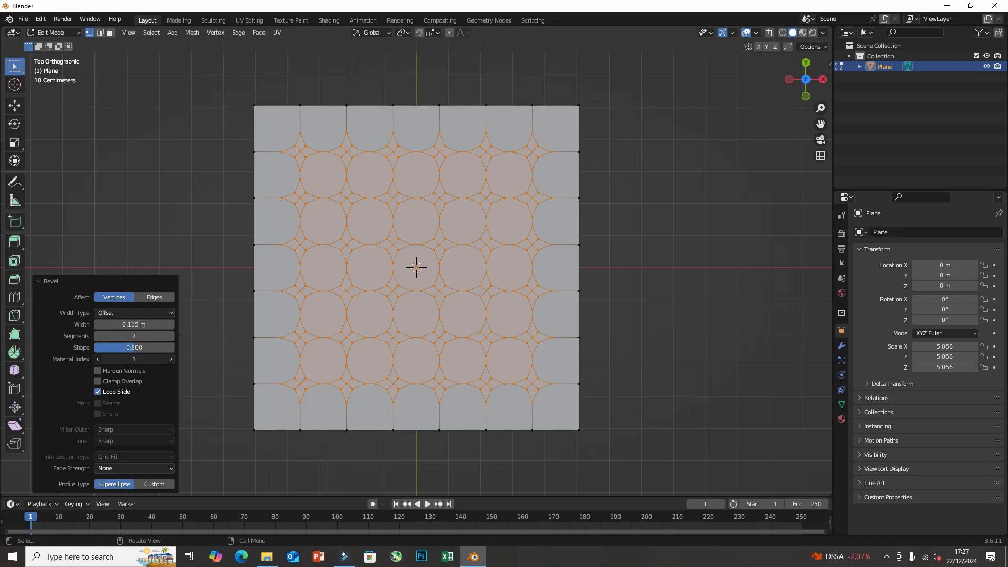
{"action": "mouse_move", "coordinate": [134, 359]}
{"action": "left_mouse_down"}
{"action": "mouse_move", "coordinate": [157, 359]}
{"action": "mouse_move", "coordinate": [126, 359]}
{"action": "left_mouse_up"}
{"action": "left_click_drag", "start_coordinate": [134, 324], "coordinate": [158, 324]}
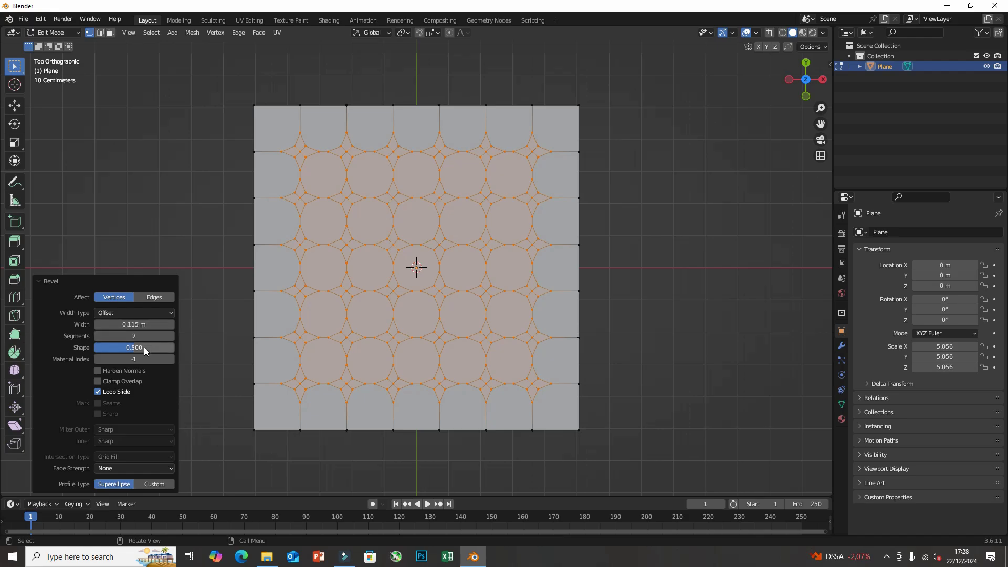
{"action": "left_click_drag", "start_coordinate": [139, 345], "coordinate": [105, 347]}
Select one cross-shaped face between the octagons and extend the selection to all faces of similar area
{"action": "left_click", "coordinate": [110, 32]}
{"action": "left_click", "coordinate": [328, 176]}
{"action": "left_click", "coordinate": [154, 33]}
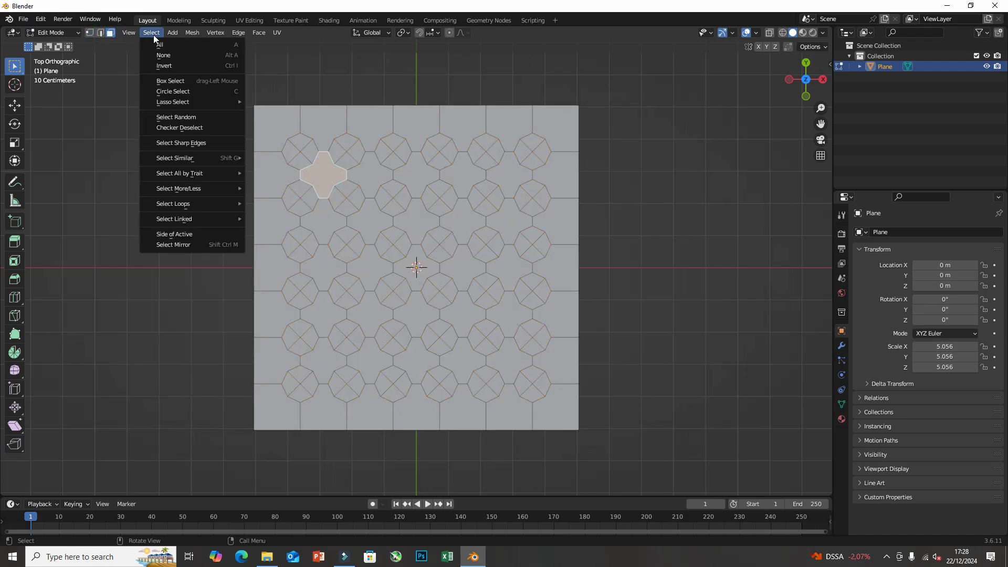
{"action": "mouse_move", "coordinate": [194, 155]}
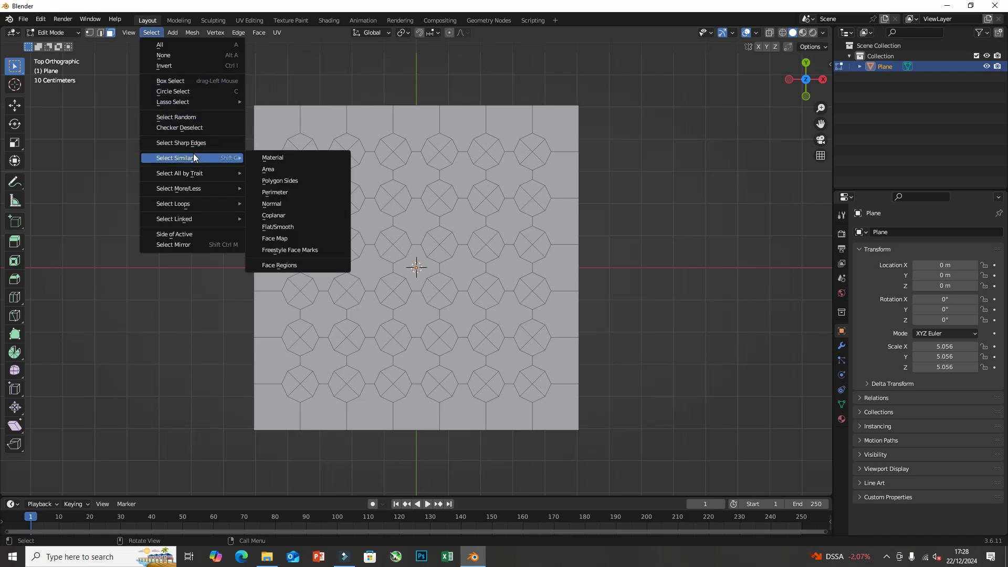
{"action": "left_click", "coordinate": [276, 169]}
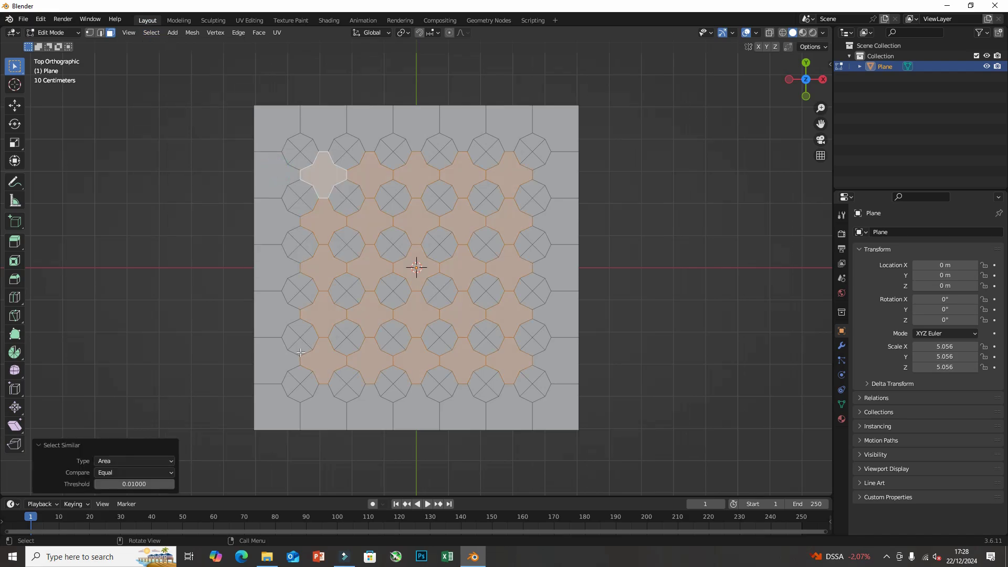
Try to extrude the selected cross-shaped faces individually
{"action": "middle_click_drag", "start_coordinate": [300, 353], "coordinate": [337, 263]}
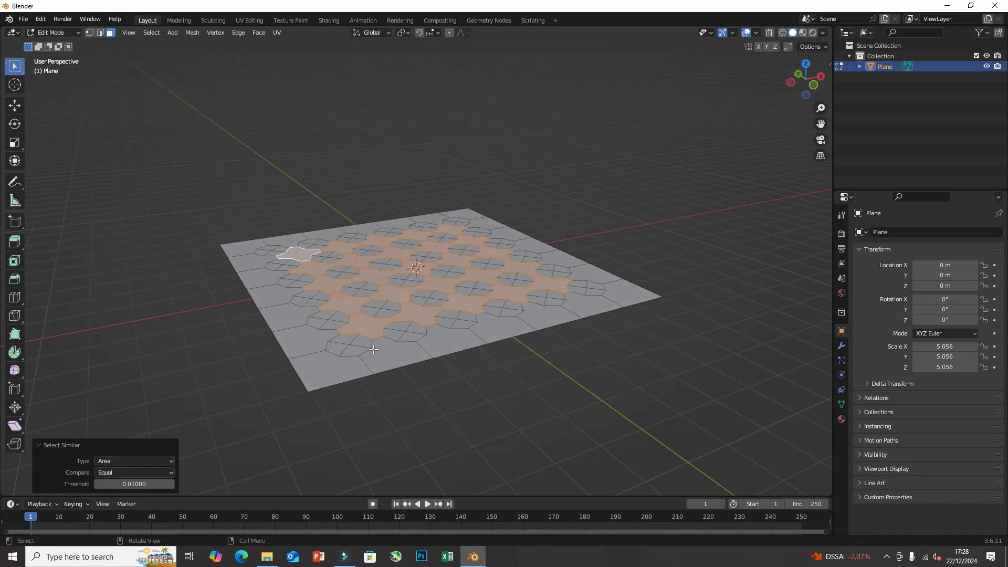
{"action": "key", "text": "alt+e"}
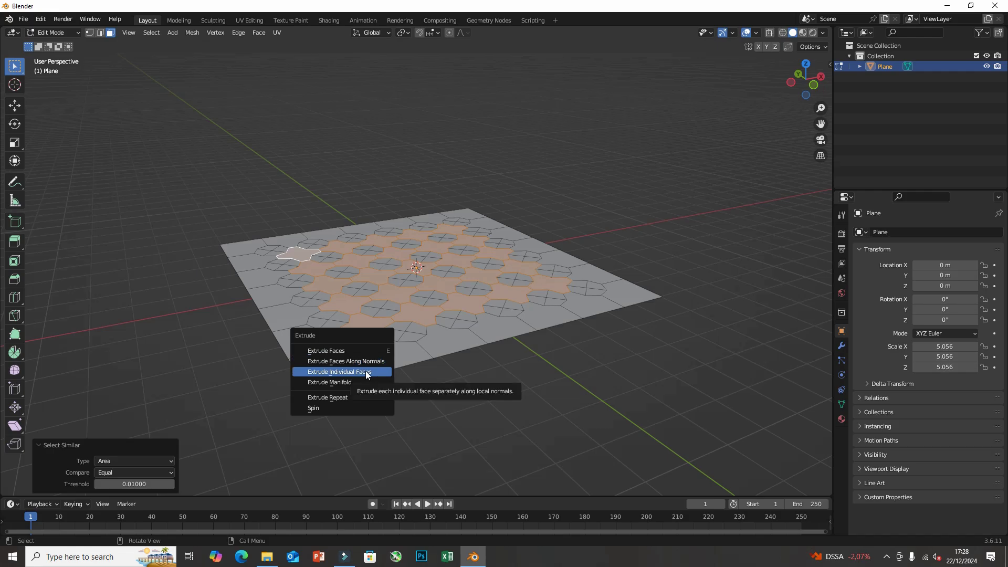
{"action": "left_click", "coordinate": [367, 373]}
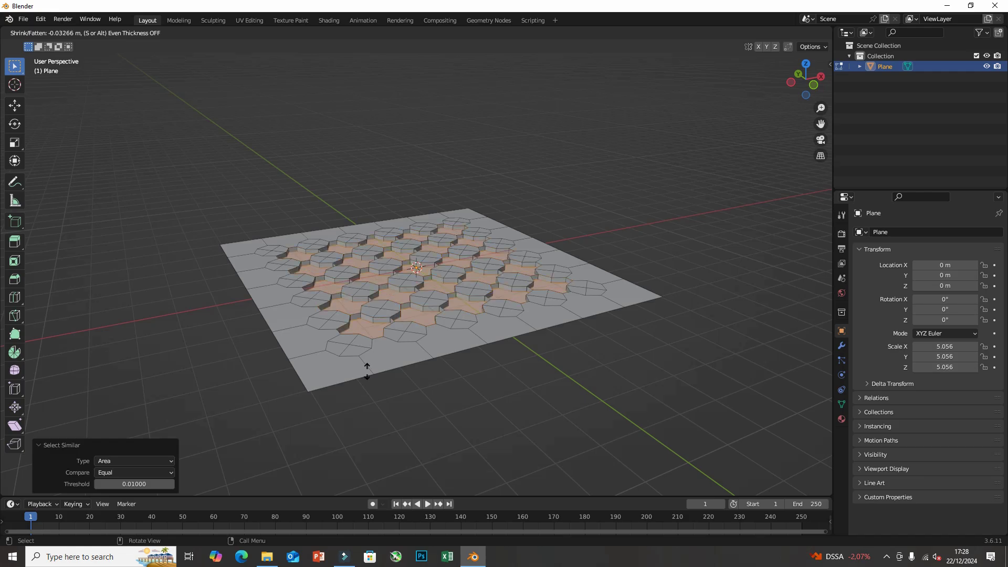
{"action": "left_click", "coordinate": [367, 371]}
{"action": "middle_click_drag", "start_coordinate": [372, 349], "coordinate": [346, 358]}
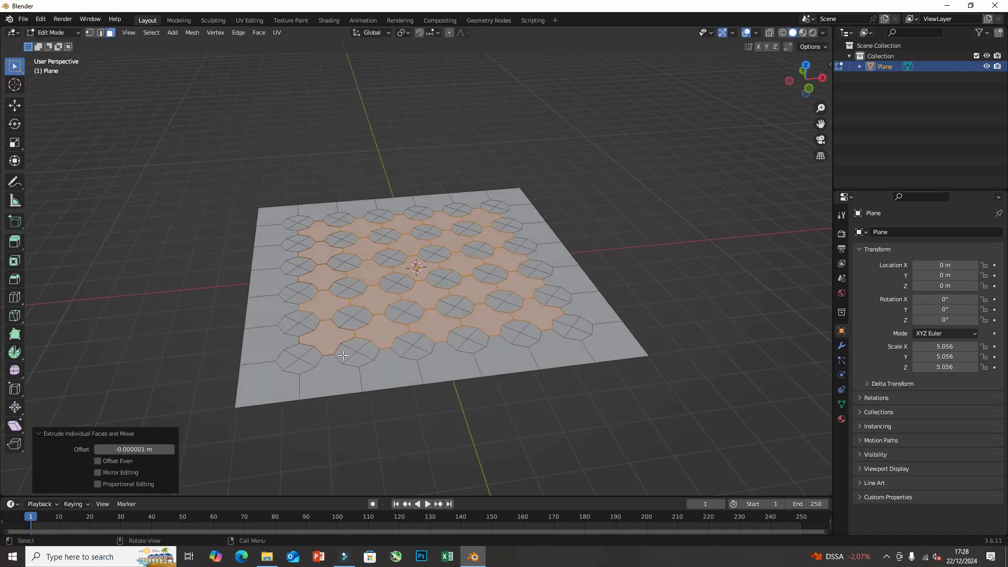
Extrude the cross-shaped faces downward as individual faces with an offset of about -0.0327 m
{"action": "left_click", "coordinate": [319, 231], "text": "shift"}
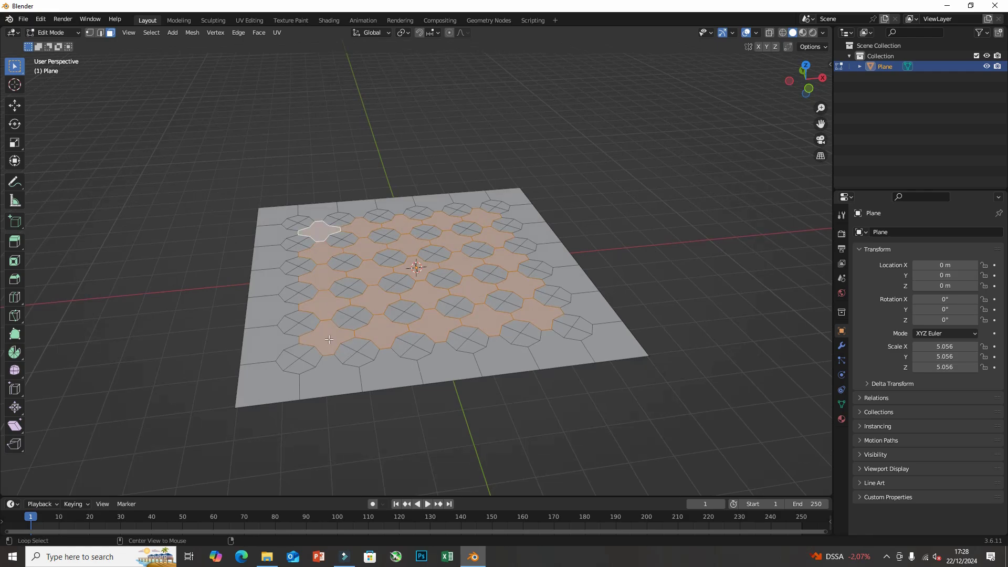
{"action": "key", "text": "alt+e"}
{"action": "left_click", "coordinate": [329, 340]}
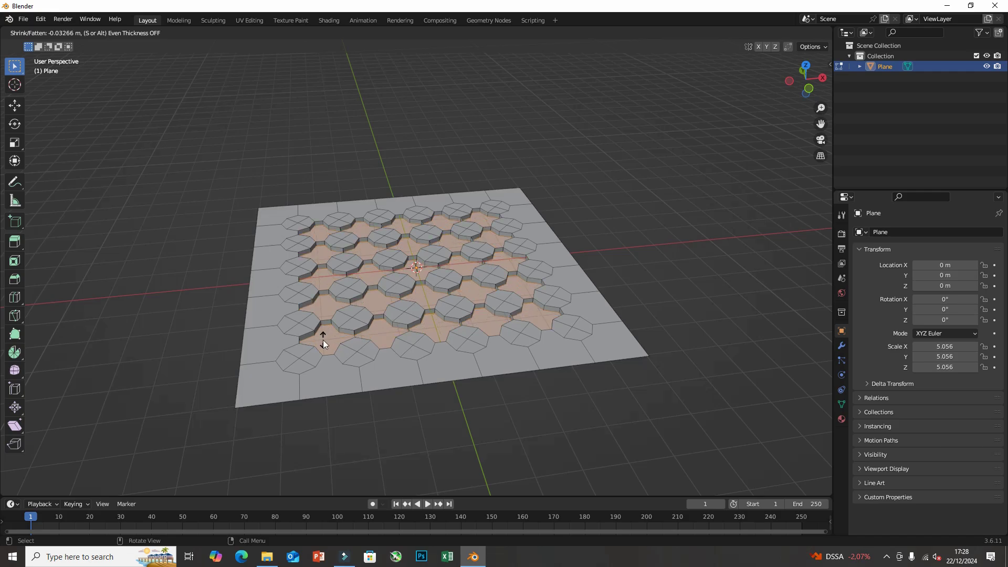
{"action": "left_click", "coordinate": [323, 341]}
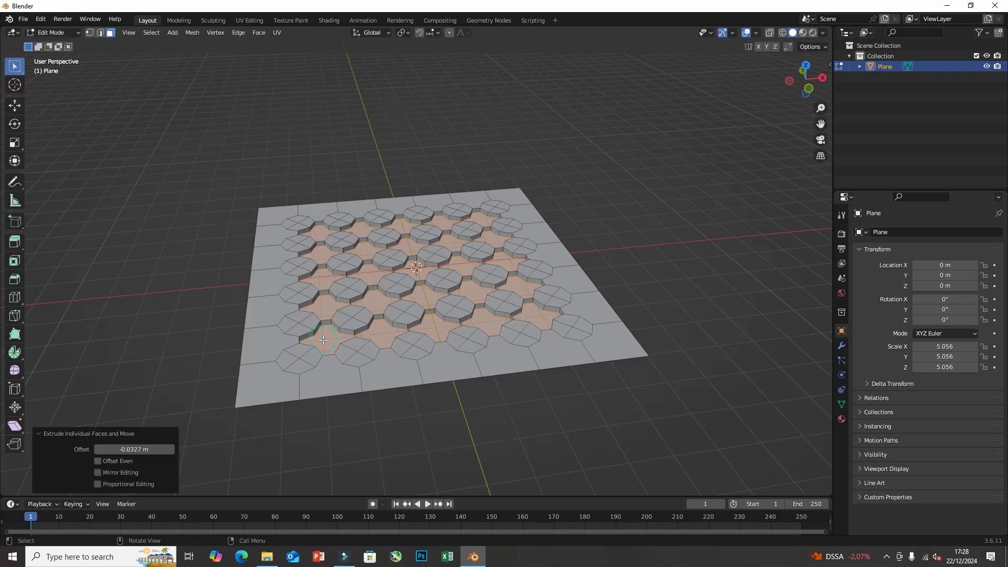
Set the transform pivot to Individual Origins and scale each extruded cross-shaped face to about 0.536
{"action": "left_click", "coordinate": [405, 34]}
{"action": "left_click", "coordinate": [415, 65]}
{"action": "key", "text": "s"}
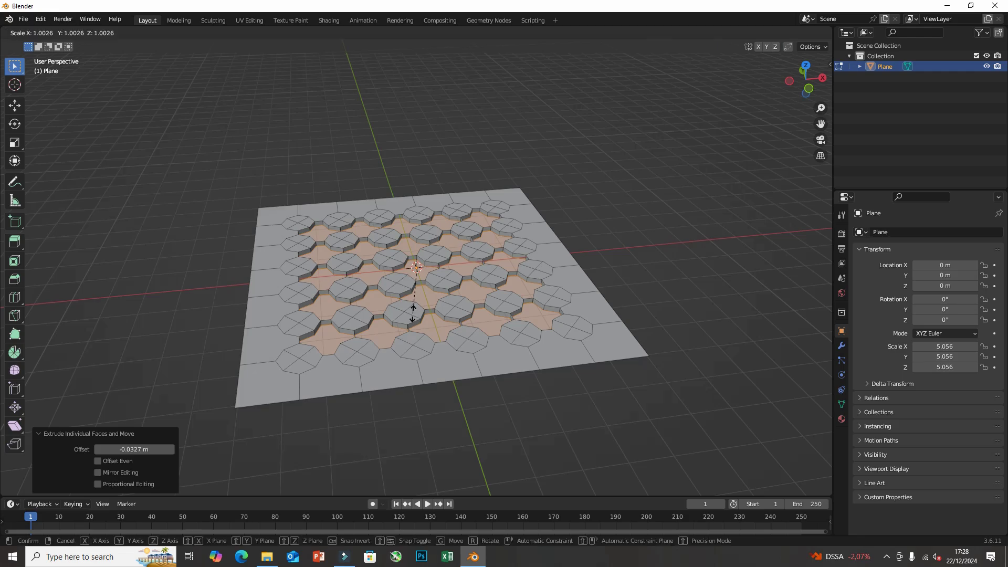
{"action": "left_click", "coordinate": [427, 290]}
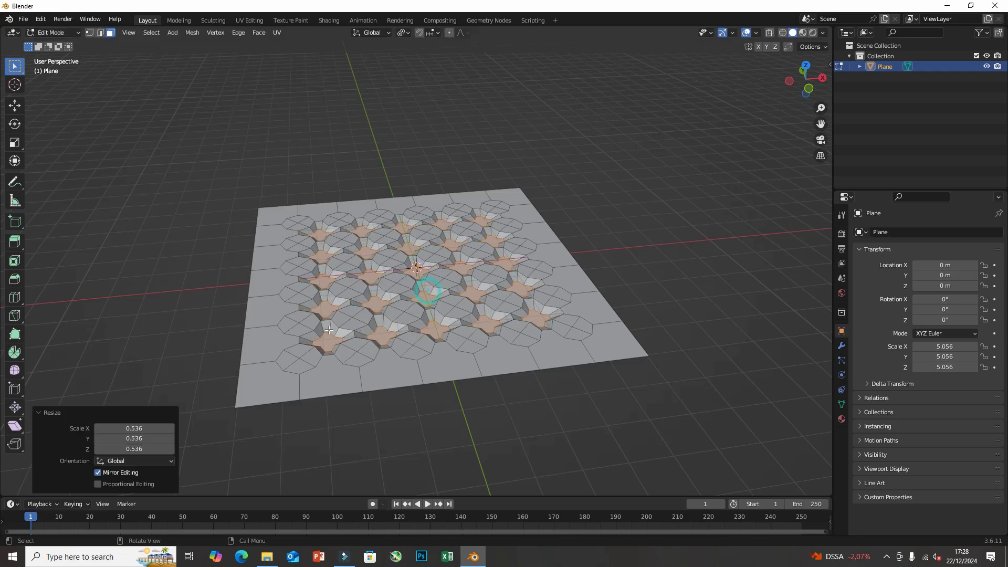
Extrude the shrunken faces down by about 0.197 m and scale them around their own centres to about 0.368
{"action": "key", "text": "e"}
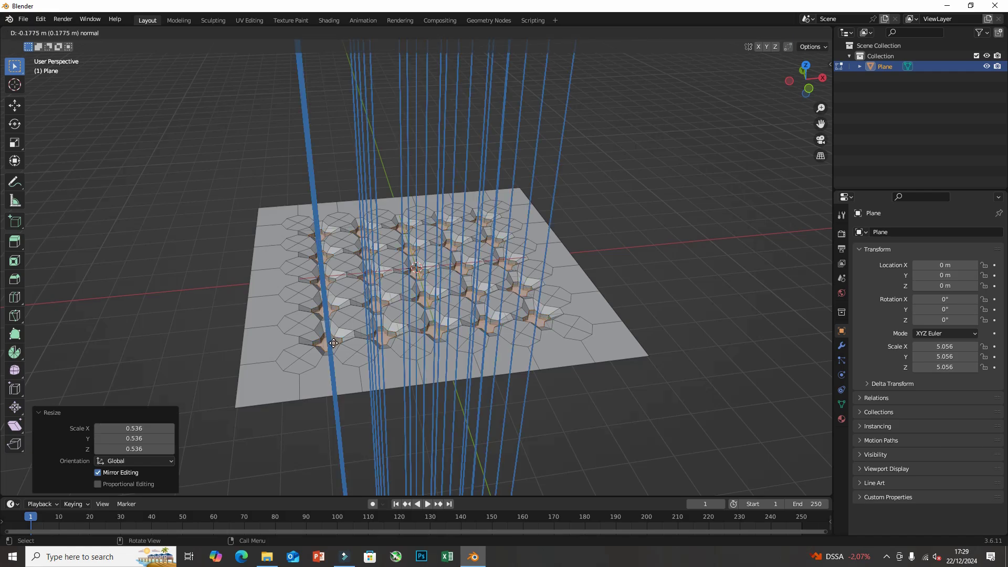
{"action": "left_click", "coordinate": [333, 343]}
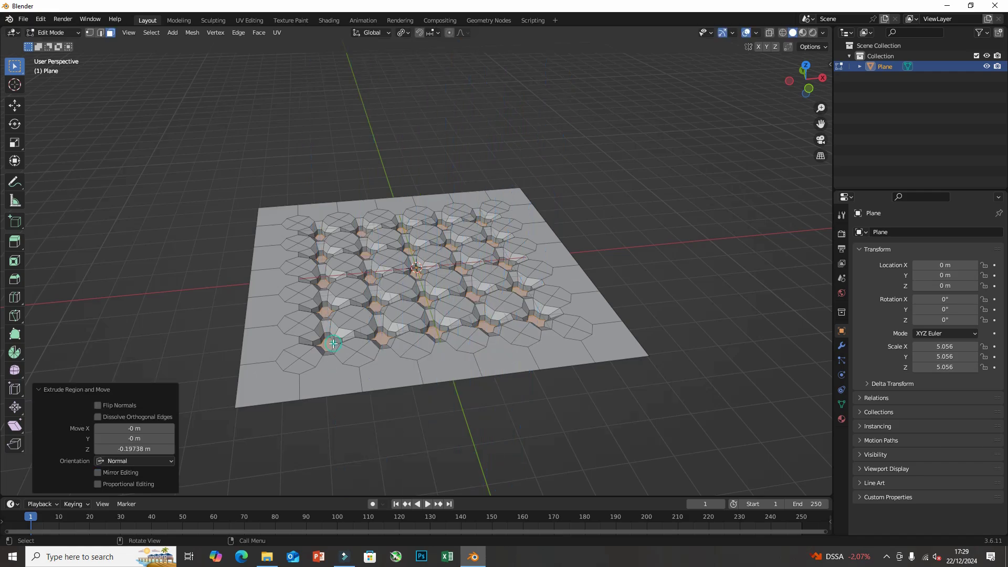
{"action": "key", "text": "s"}
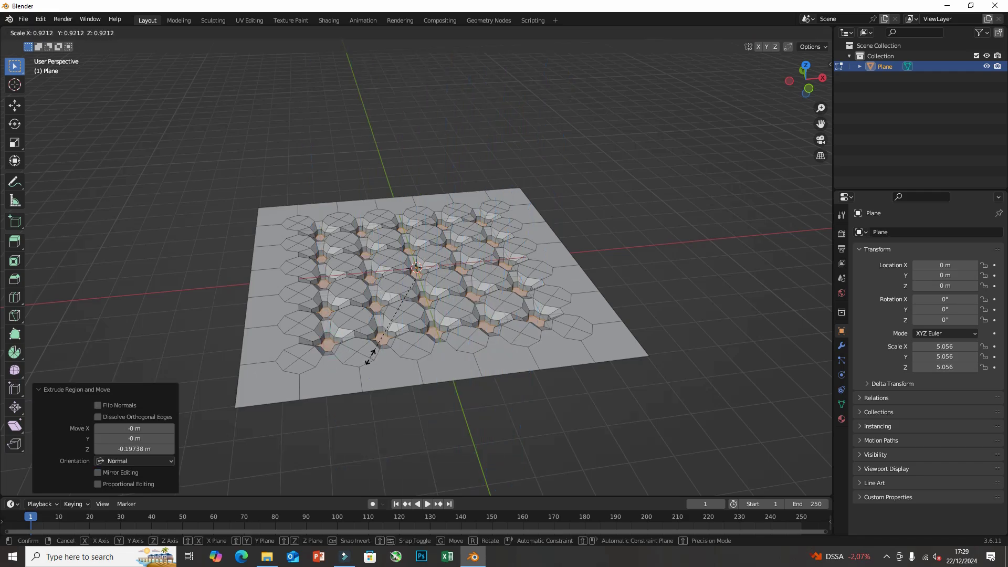
{"action": "left_click", "coordinate": [399, 304]}
Select the four faces of the far-left corner octagon and extend the selection to all faces of similar perimeter
{"action": "middle_click_drag", "start_coordinate": [399, 305], "coordinate": [381, 364]}
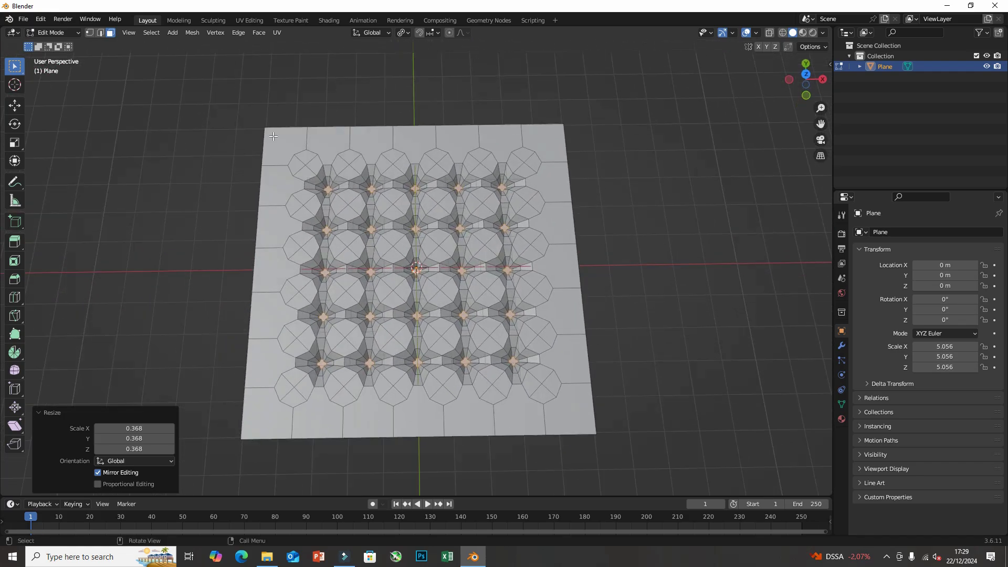
{"action": "left_click", "coordinate": [297, 165], "text": "shift"}
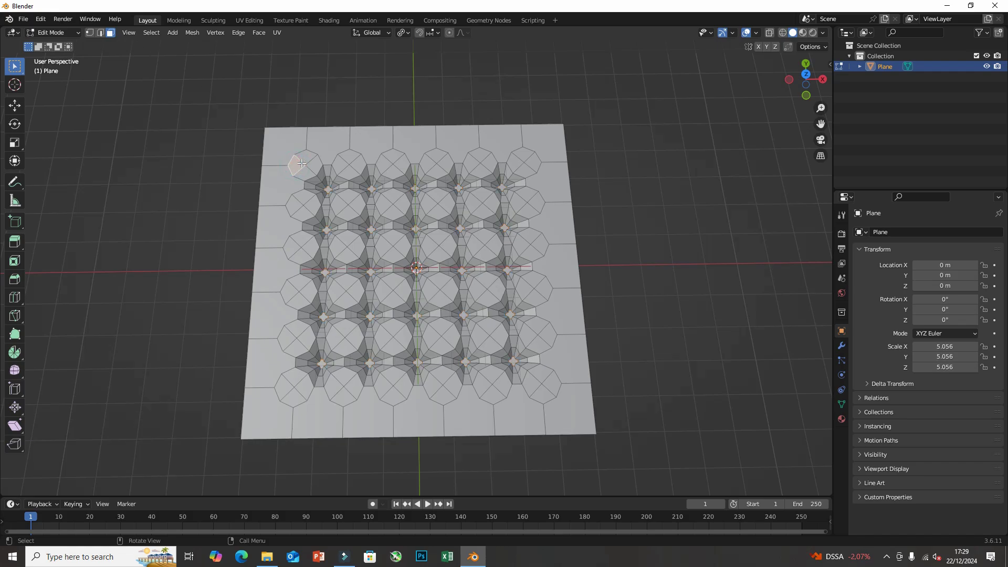
{"action": "left_click", "coordinate": [306, 157], "text": "shift"}
{"action": "left_click", "coordinate": [311, 169], "text": "shift"}
{"action": "left_click", "coordinate": [301, 177], "text": "shift"}
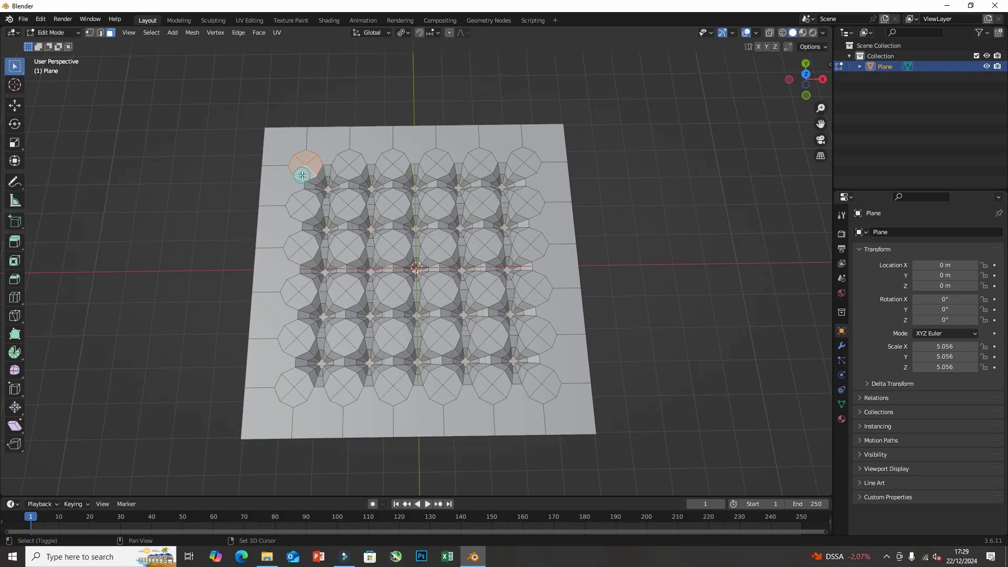
{"action": "left_click", "coordinate": [155, 33]}
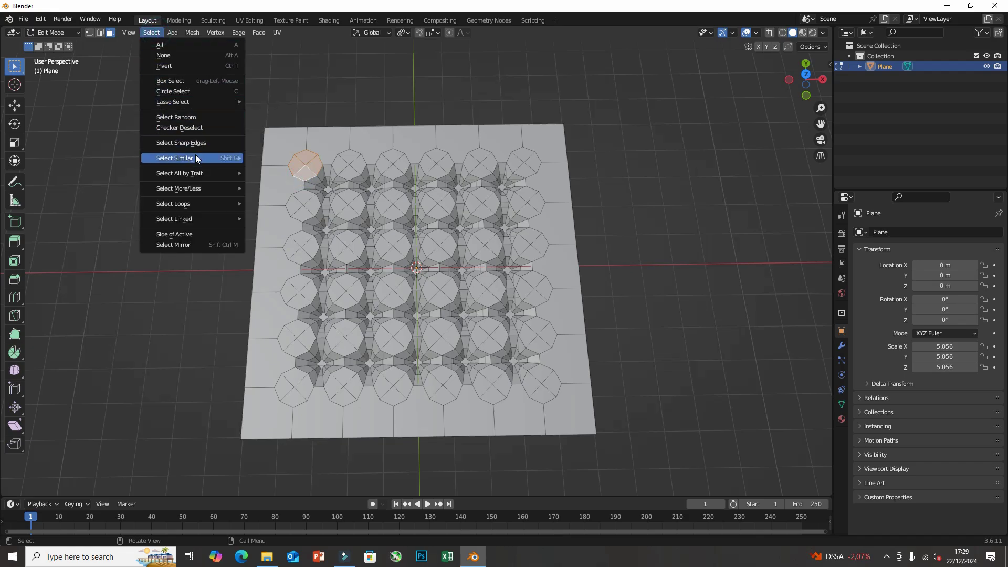
{"action": "mouse_move", "coordinate": [195, 155]}
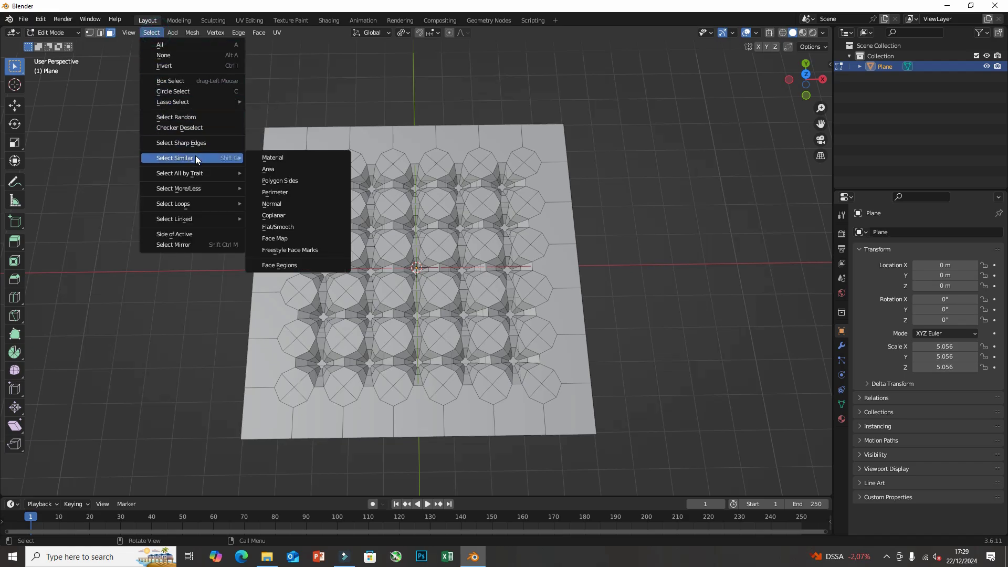
{"action": "left_click", "coordinate": [280, 191]}
{"action": "middle_click_drag", "start_coordinate": [281, 191], "coordinate": [347, 231]}
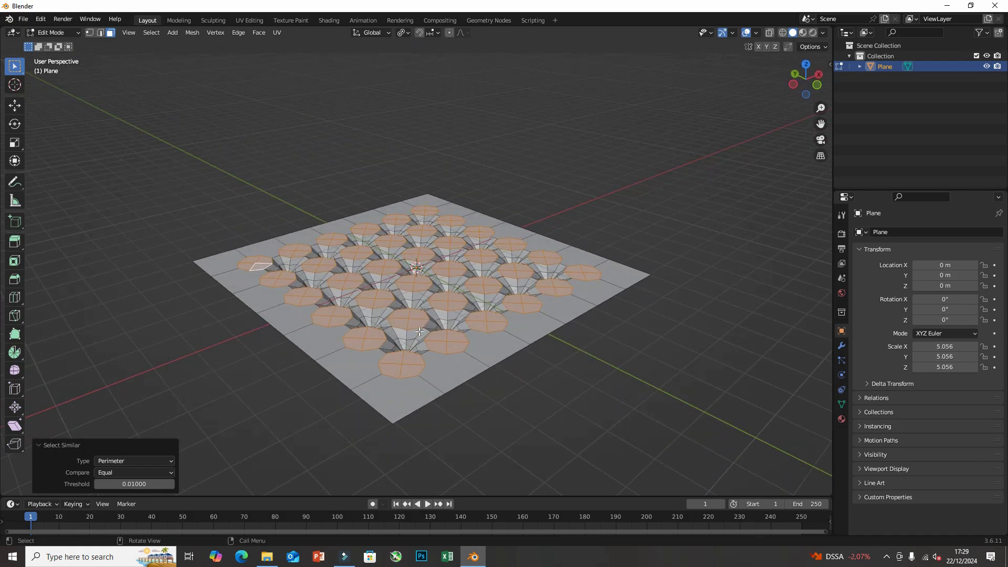
Extrude the selected octagon faces up by about 1.539 m and scale their tops around their own centres to about 0.312
{"action": "key", "text": "e"}
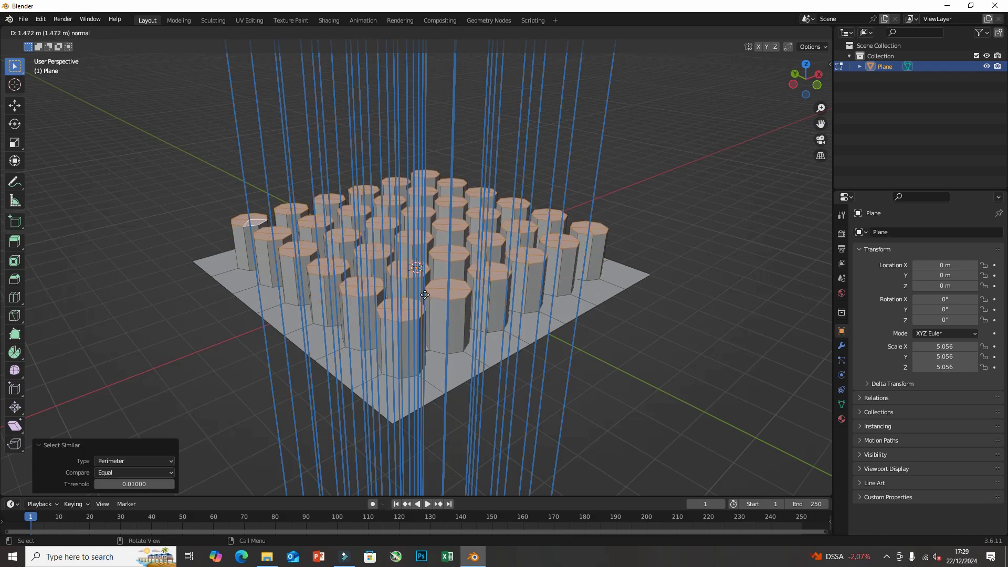
{"action": "left_click", "coordinate": [425, 292]}
{"action": "middle_click_drag", "start_coordinate": [425, 292], "coordinate": [392, 312]}
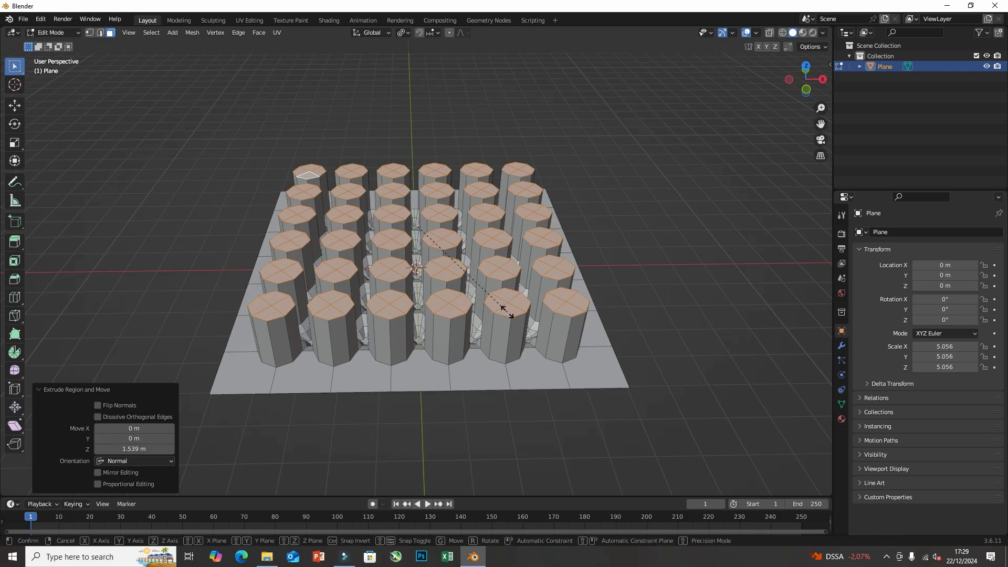
{"action": "key", "text": "s"}
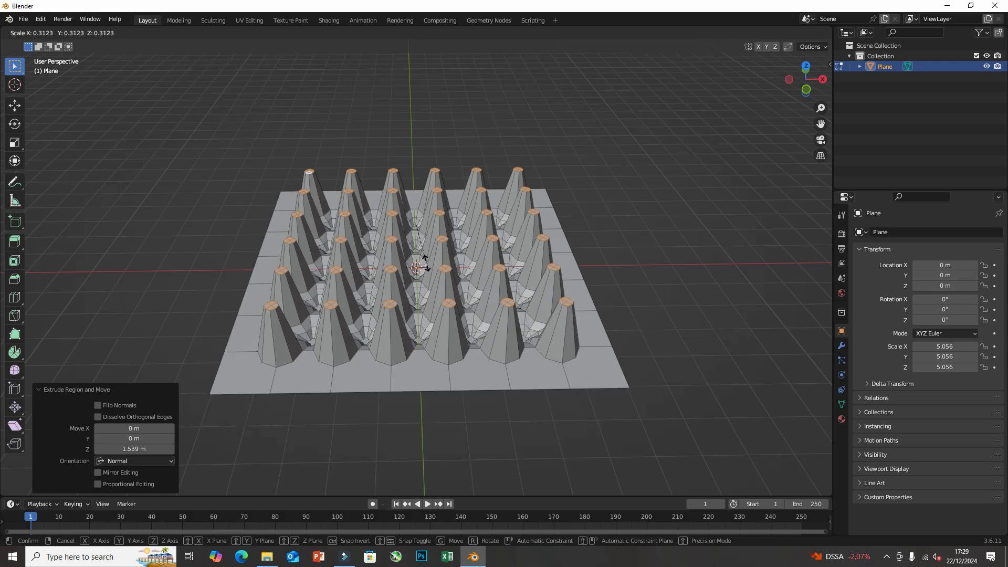
{"action": "left_click", "coordinate": [425, 262]}
{"action": "middle_click_drag", "start_coordinate": [425, 263], "coordinate": [357, 347]}
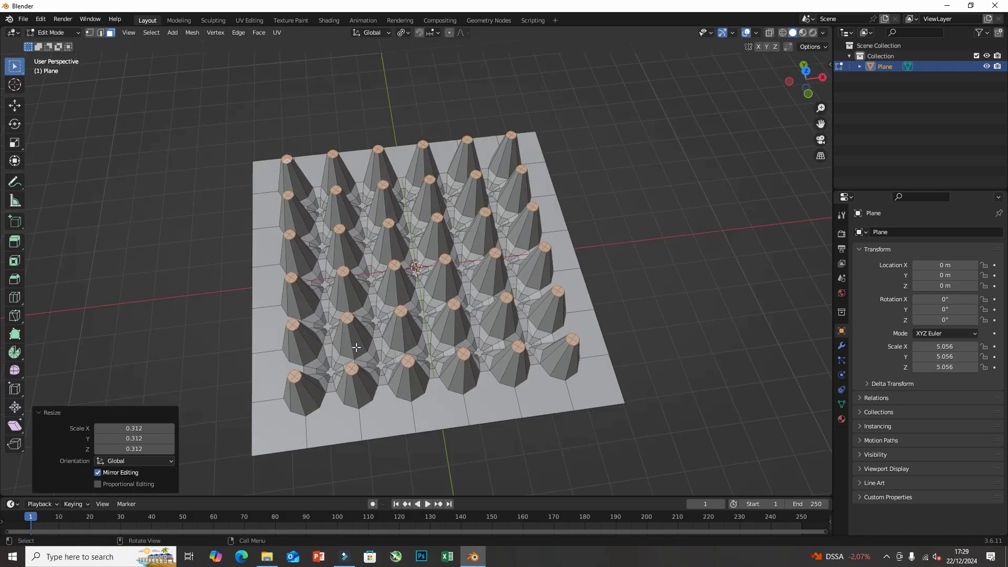
In top view with edge selection, select the panel's +Y border edges and move them inward along Y, close to the outer cones
{"action": "key", "text": "grave"}
{"action": "left_click", "coordinate": [354, 294]}
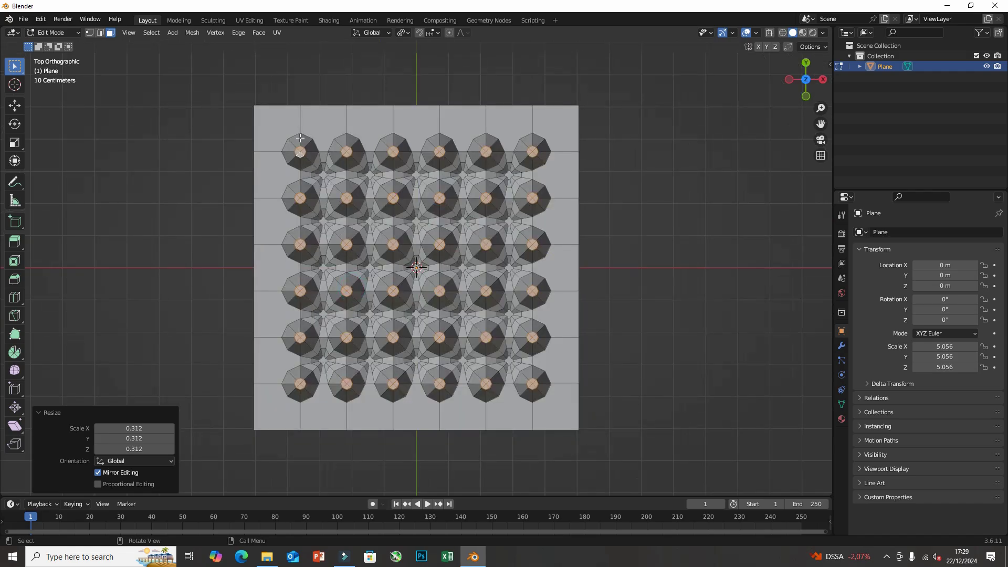
{"action": "left_click", "coordinate": [99, 33]}
{"action": "left_click_drag", "start_coordinate": [199, 86], "coordinate": [614, 126]}
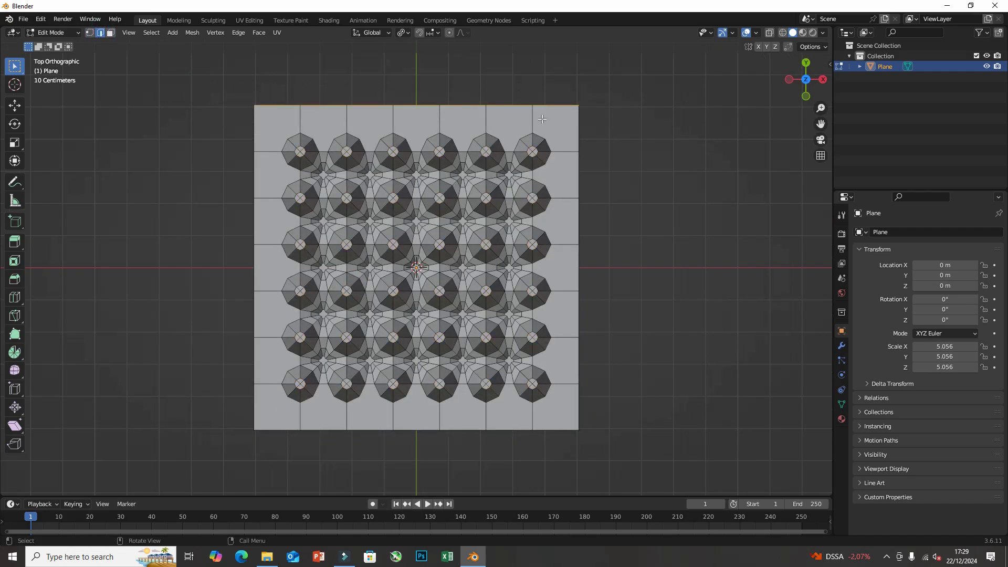
{"action": "key", "text": "g"}
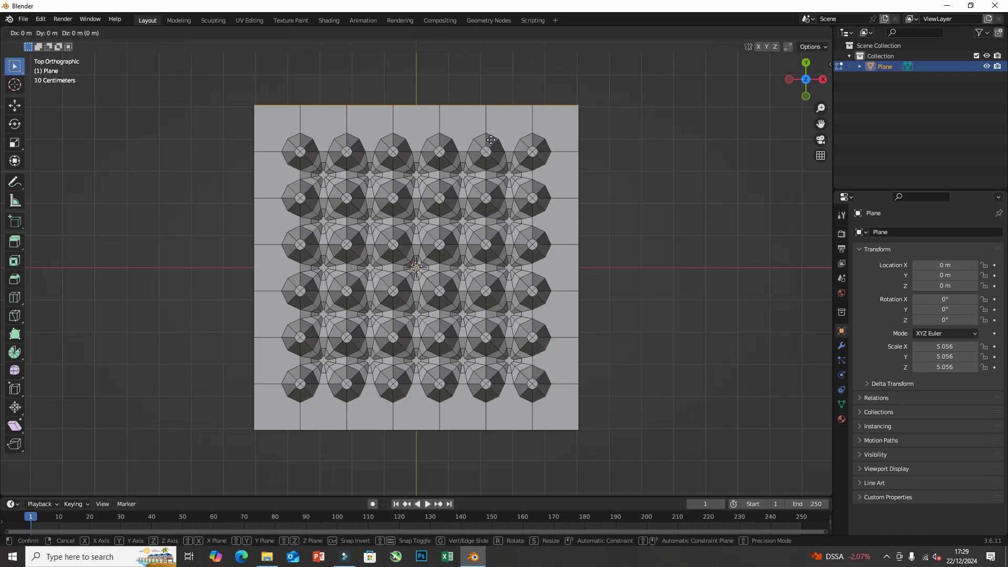
{"action": "key", "text": "y"}
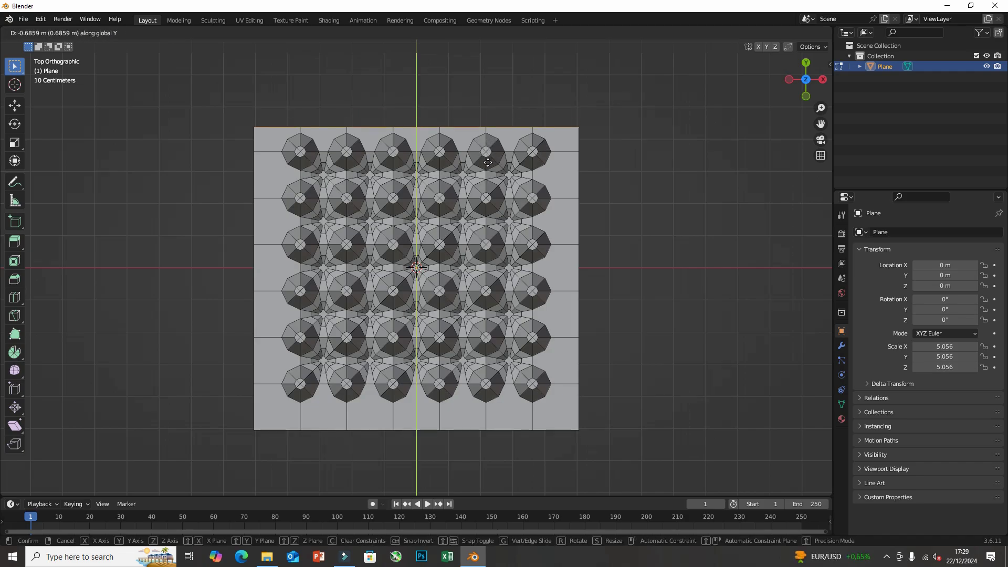
{"action": "left_click", "coordinate": [488, 164]}
Move the panel's +X border edges inward by about 0.77 m and the -X border edges inward along X, close to the cones
{"action": "left_click_drag", "start_coordinate": [565, 122], "coordinate": [606, 476]}
{"action": "key", "text": "g"}
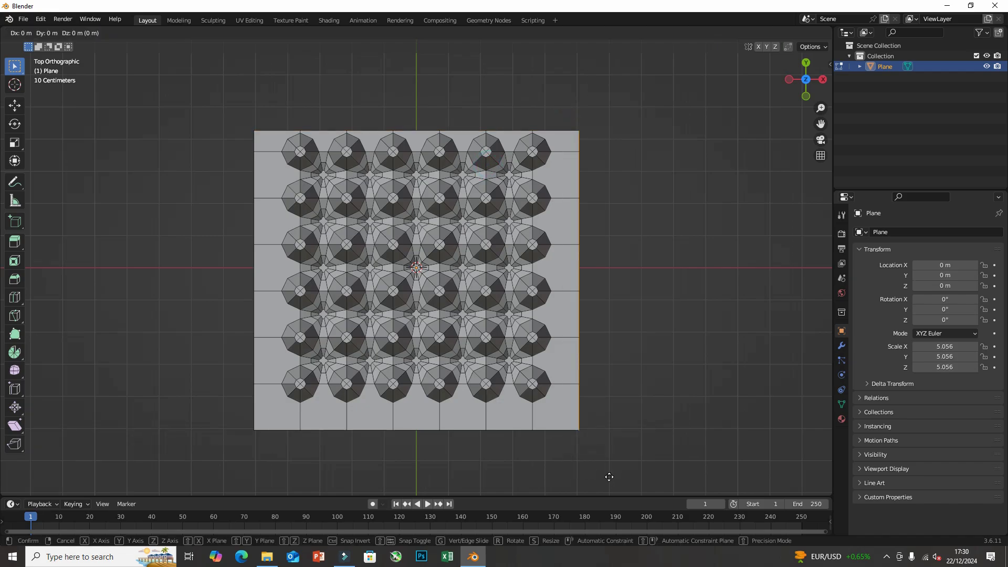
{"action": "key", "text": "x"}
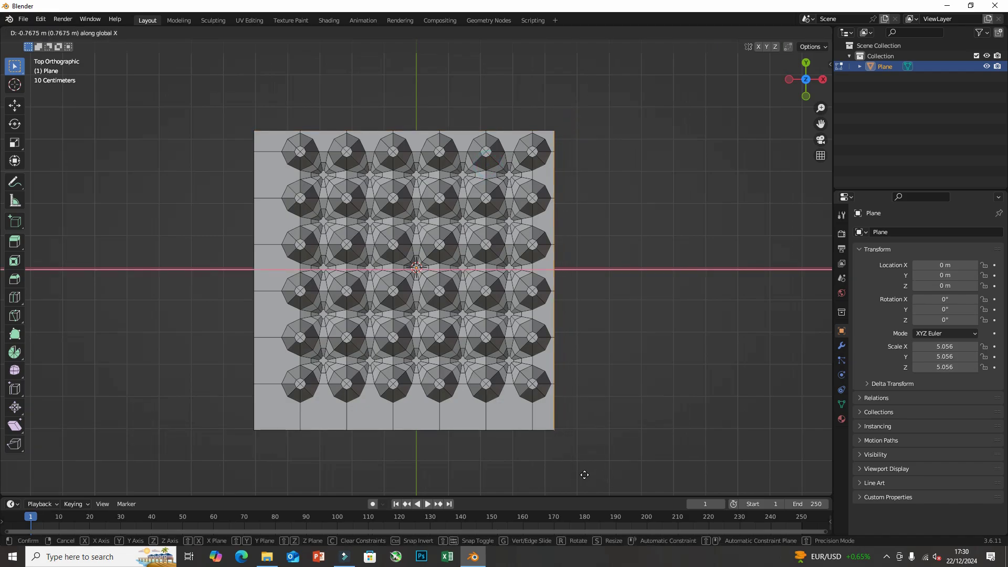
{"action": "left_click", "coordinate": [584, 475]}
{"action": "left_click_drag", "start_coordinate": [176, 101], "coordinate": [274, 449]}
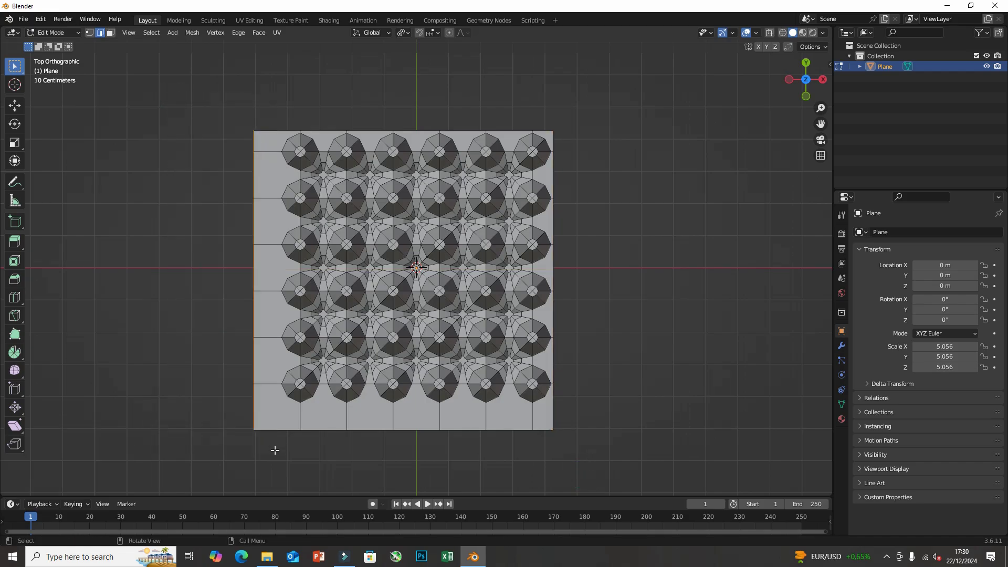
{"action": "key", "text": "g"}
{"action": "key", "text": "x"}
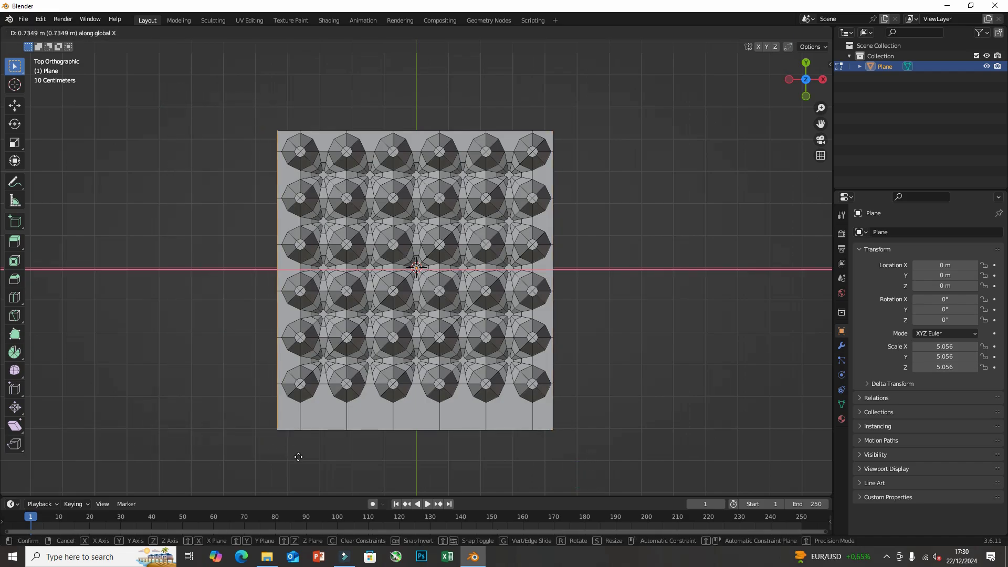
{"action": "left_click", "coordinate": [293, 437]}
Move the panel's -Y border edges inward along Y by about 0.768 m, close to the outer row of cones
{"action": "left_click_drag", "start_coordinate": [262, 401], "coordinate": [630, 488]}
{"action": "left_click_drag", "start_coordinate": [249, 419], "coordinate": [578, 447]}
{"action": "key", "text": "g"}
{"action": "key", "text": "y"}
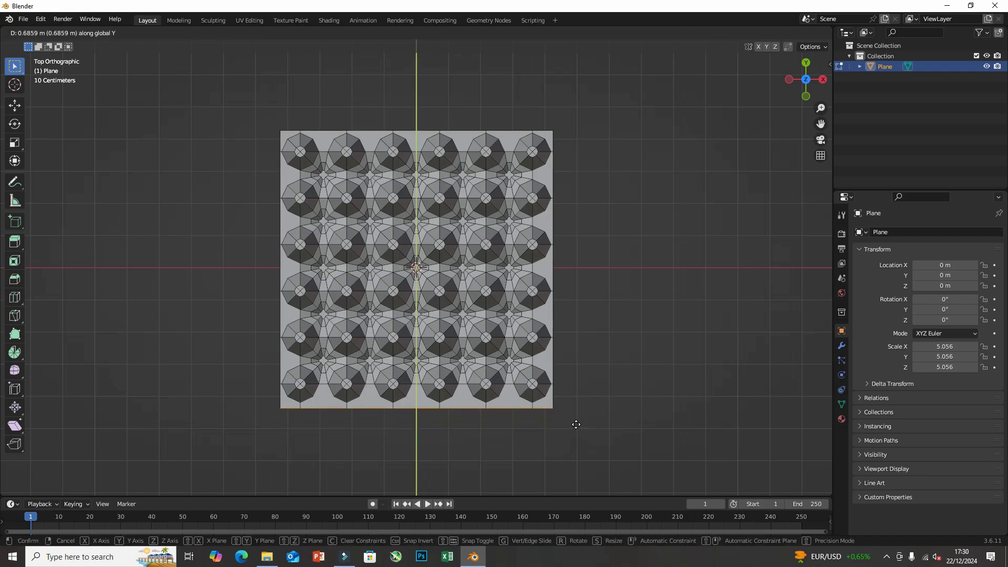
{"action": "left_click", "coordinate": [575, 422]}
{"action": "middle_click_drag", "start_coordinate": [575, 422], "coordinate": [639, 296]}
{"action": "middle_click_drag", "start_coordinate": [516, 293], "coordinate": [544, 277]}
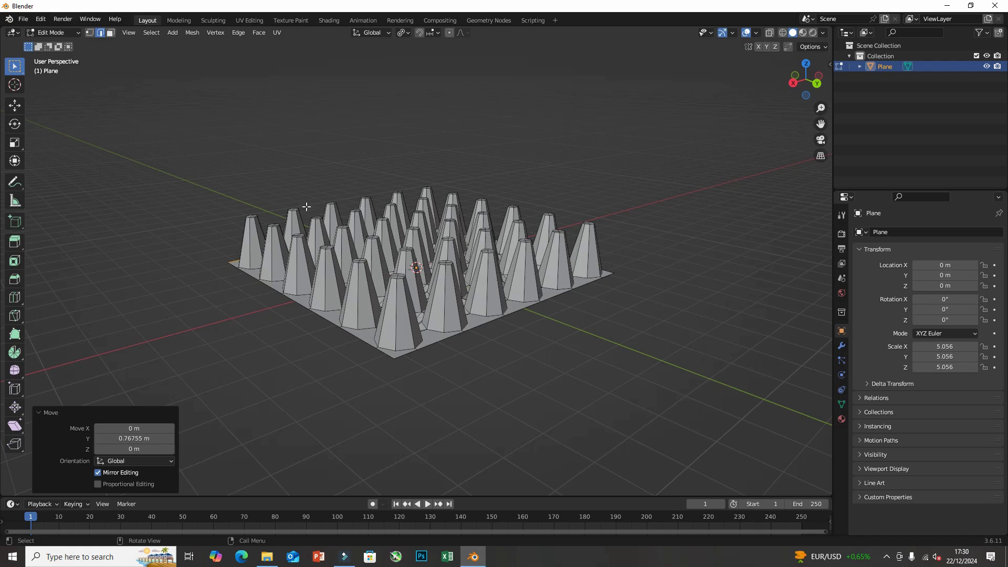
{"action": "middle_click_drag", "start_coordinate": [308, 204], "coordinate": [258, 271]}
{"action": "key", "text": "Tab"}
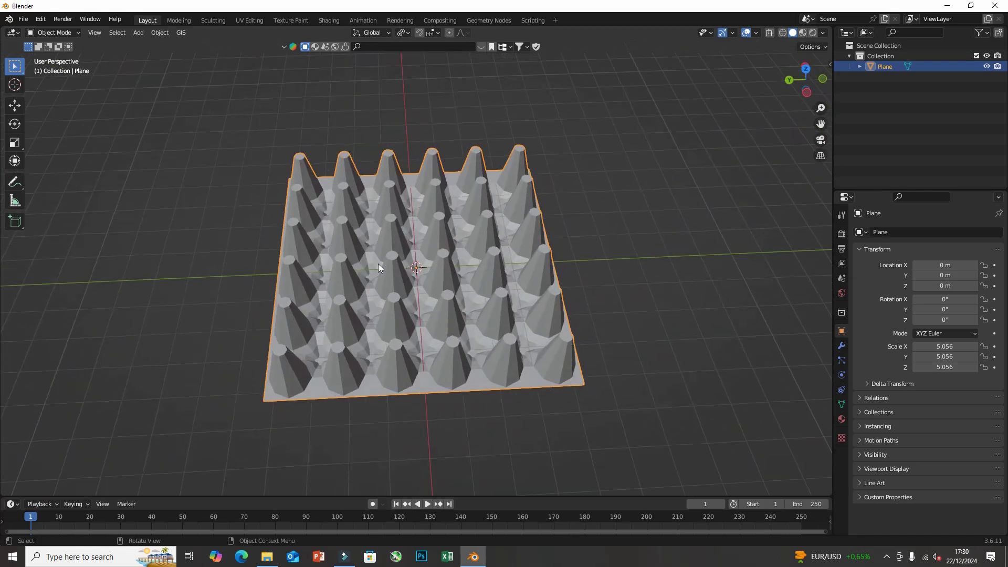
{"action": "key", "text": "Tab"}
Select a short edge joining two neighbouring cones and extend the selection to all edges with similar face angles
{"action": "scroll", "coordinate": [379, 269], "scroll_direction": "up", "scroll_amount": 3}
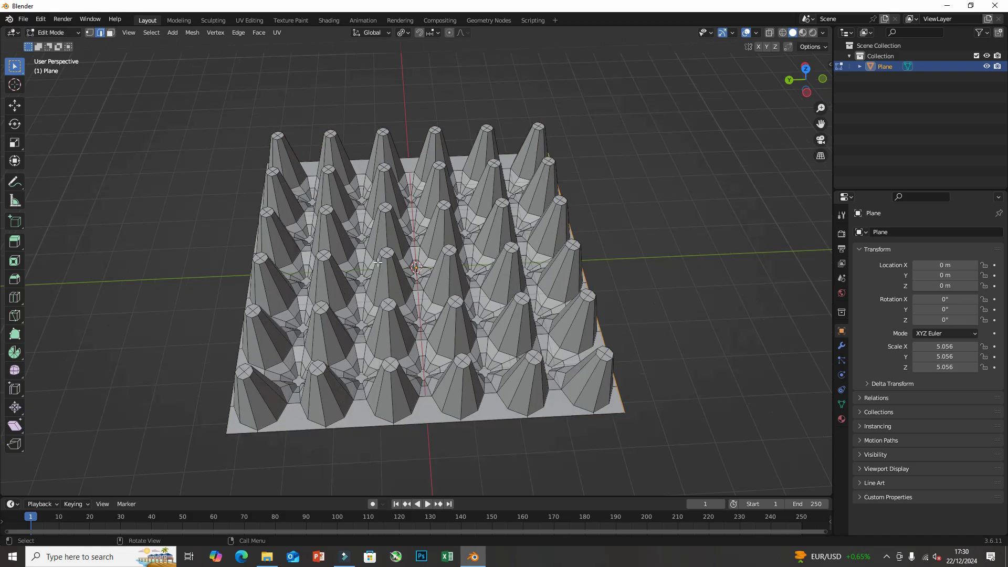
{"action": "middle_click_drag", "start_coordinate": [379, 271], "coordinate": [314, 169]}
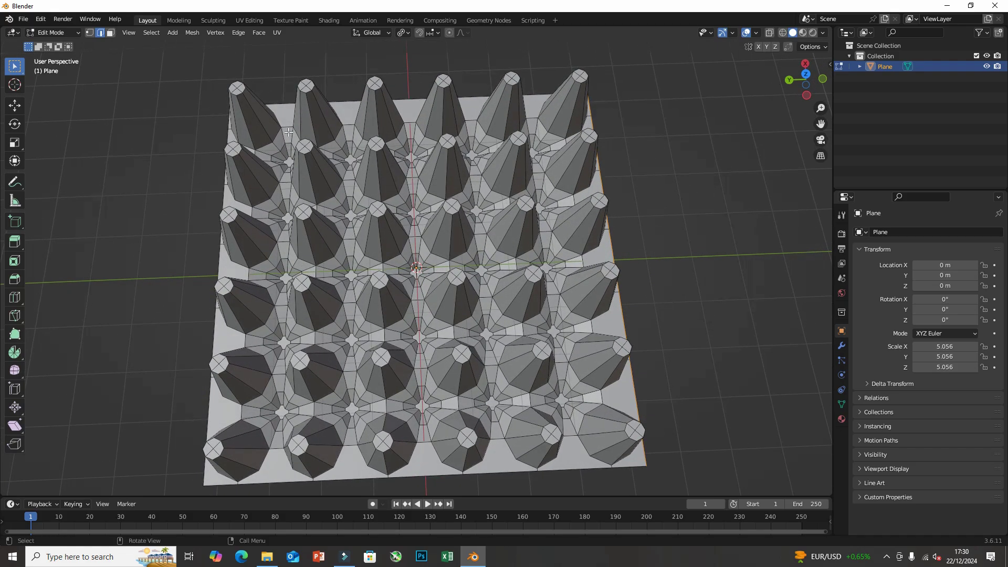
{"action": "middle_click_drag", "start_coordinate": [589, 141], "coordinate": [279, 181]}
{"action": "key", "text": "c"}
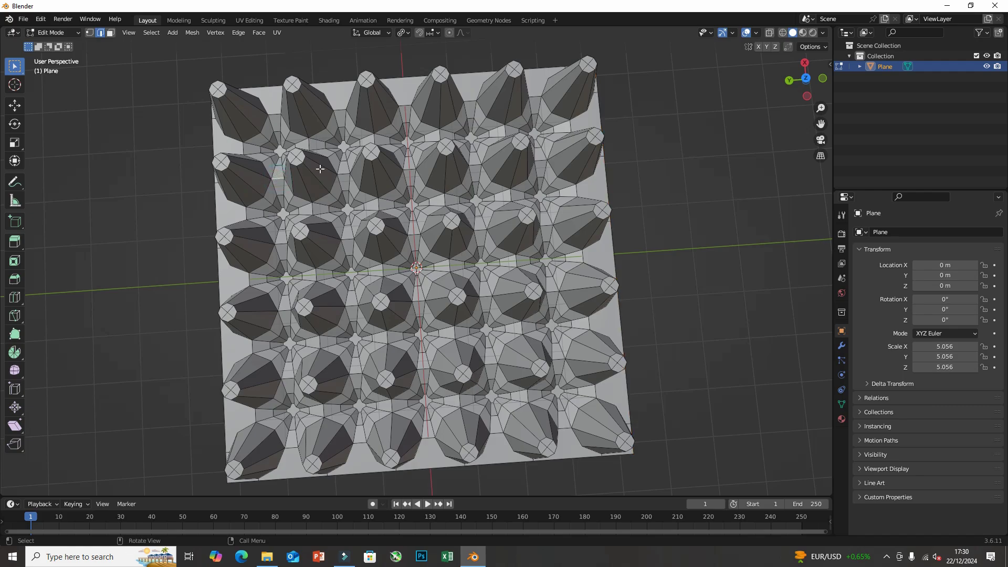
{"action": "middle_click_drag", "start_coordinate": [337, 166], "coordinate": [246, 173]}
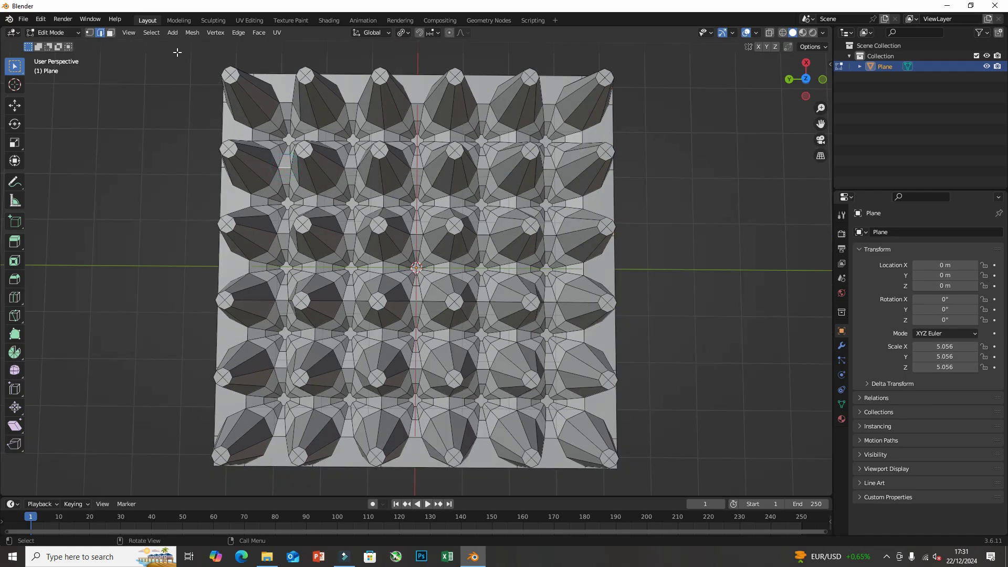
{"action": "left_click", "coordinate": [153, 33]}
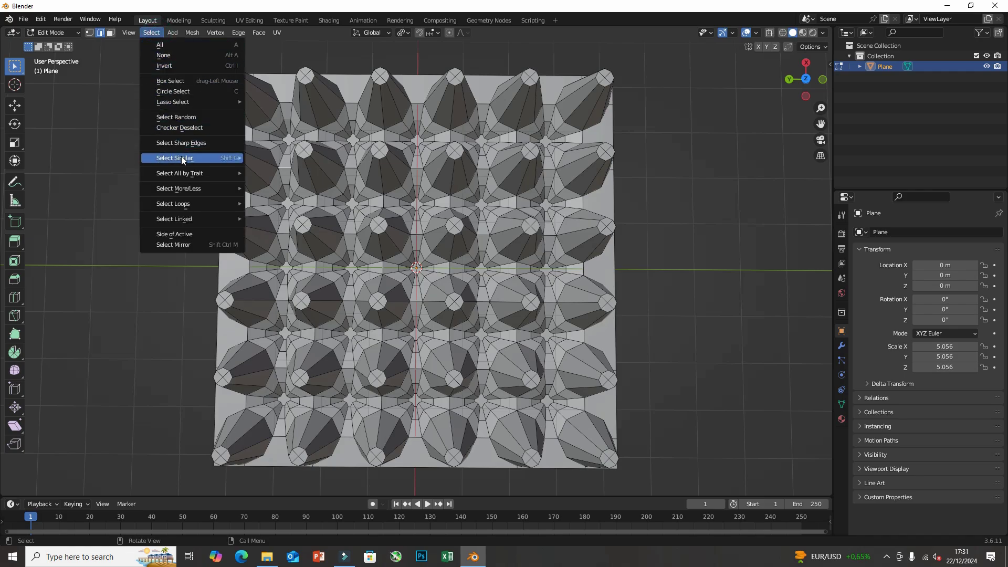
{"action": "mouse_move", "coordinate": [181, 159]}
{"action": "left_click", "coordinate": [267, 191]}
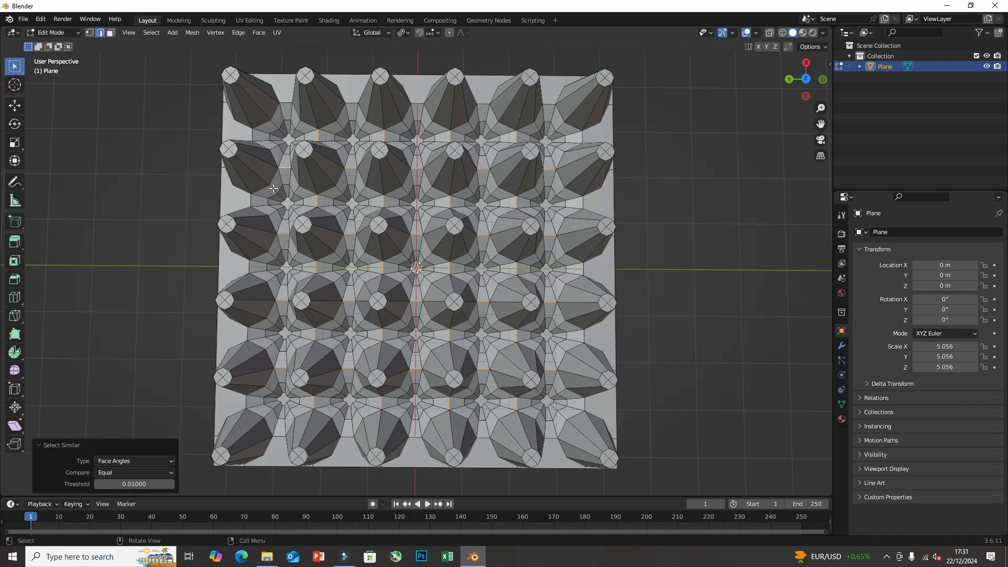
Bevel the selected connecting edges between the cones with a width of about 0.0106 m, 2 segments and shape 0.104
{"action": "middle_click_drag", "start_coordinate": [280, 299], "coordinate": [313, 249]}
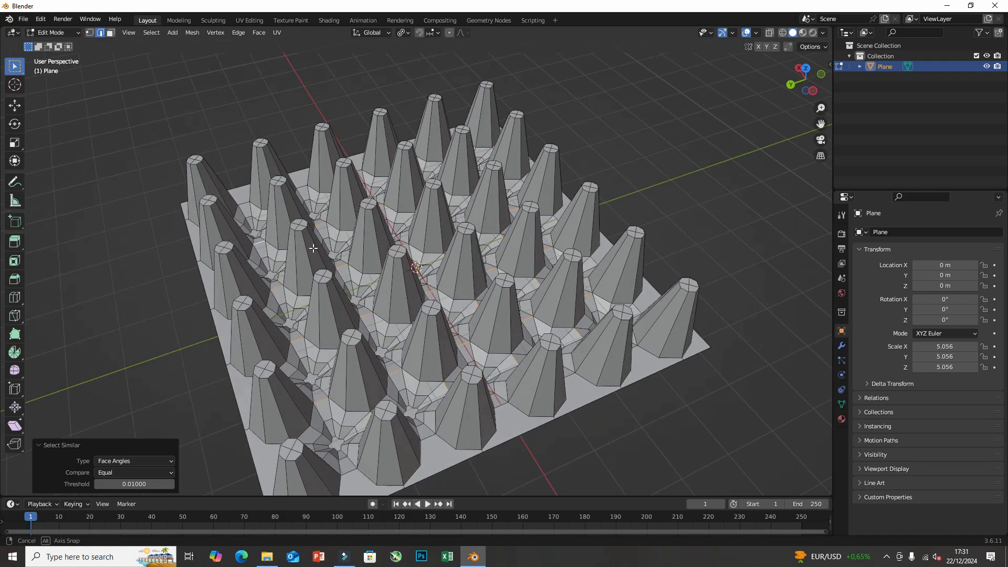
{"action": "scroll", "coordinate": [308, 239], "scroll_direction": "down", "scroll_amount": 1}
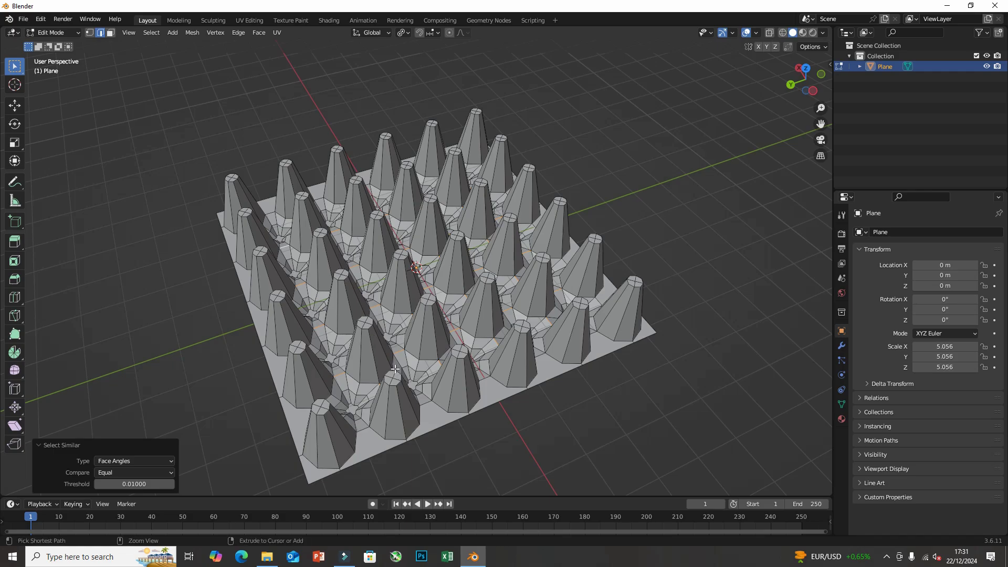
{"action": "key", "text": "ctrl+b"}
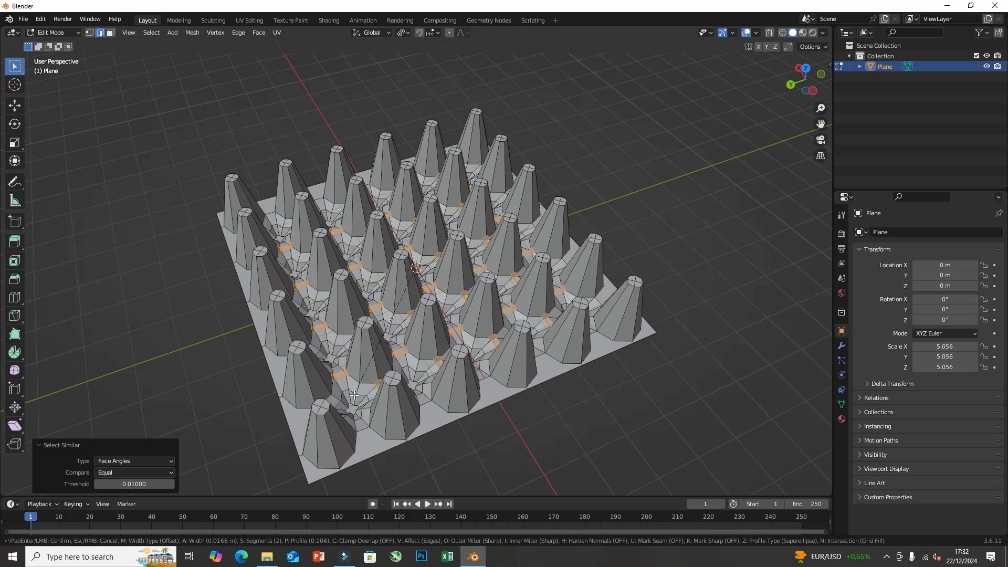
{"action": "left_click", "coordinate": [342, 379]}
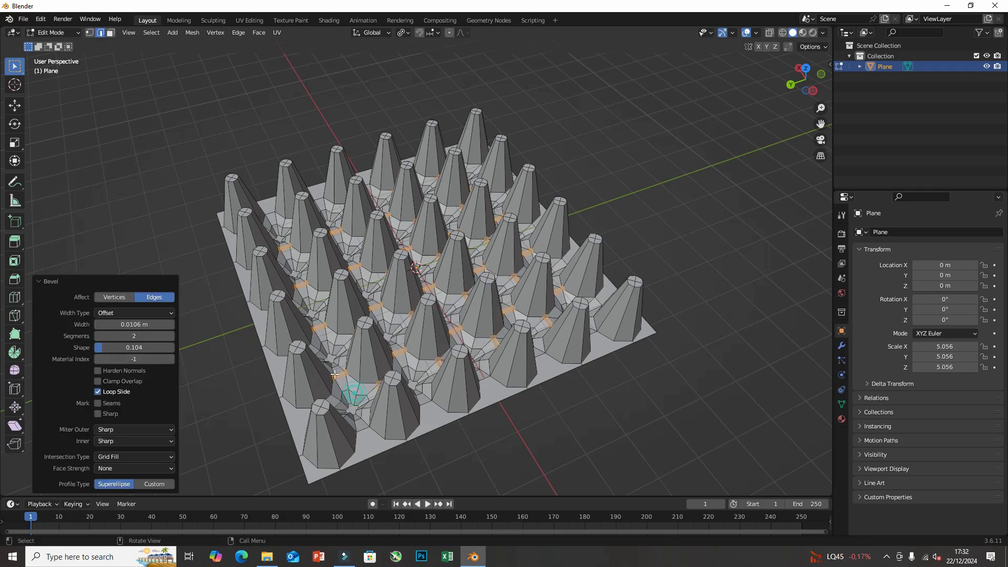
{"action": "scroll", "coordinate": [342, 379], "scroll_direction": "up", "scroll_amount": 5}
{"action": "middle_click_drag", "start_coordinate": [341, 379], "coordinate": [430, 314]}
{"action": "scroll", "coordinate": [514, 307], "scroll_direction": "down", "scroll_amount": 5}
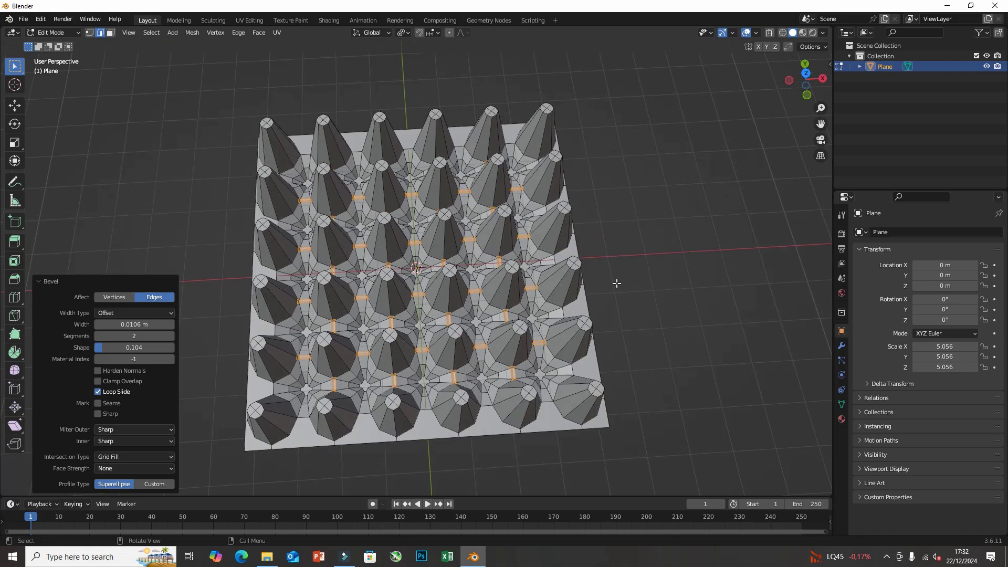
Return to Object Mode and deselect the panel
{"action": "key", "text": "Tab"}
{"action": "middle_click_drag", "start_coordinate": [615, 283], "coordinate": [364, 278]}
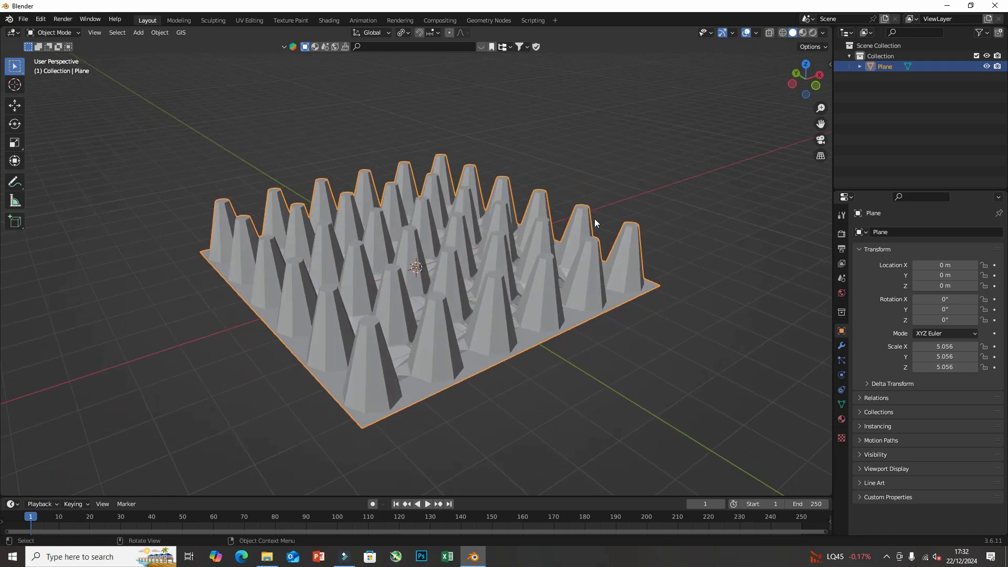
{"action": "left_click", "coordinate": [628, 204]}
{"action": "key", "text": "Tab"}
{"action": "key", "text": "Tab"}
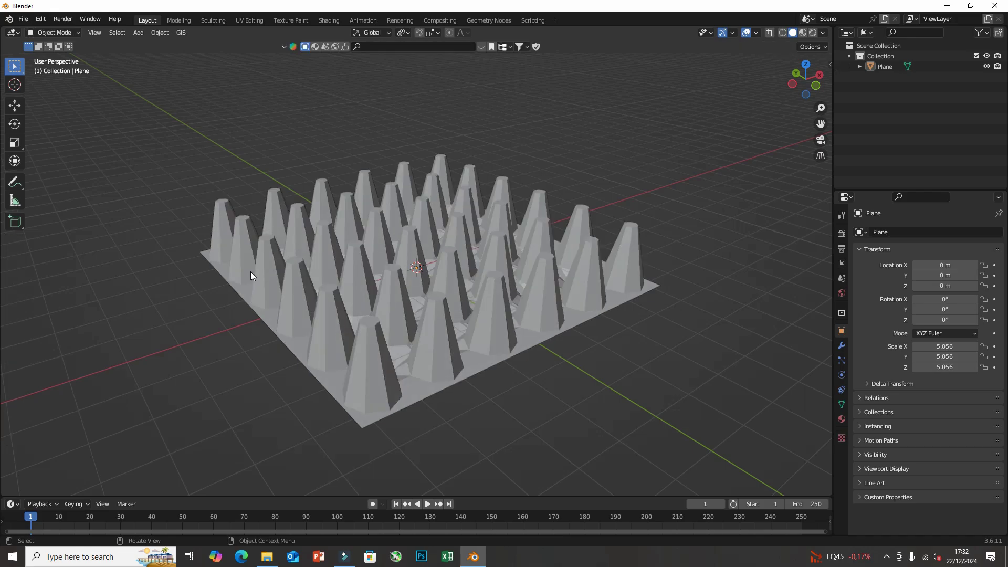
In front view, add a UV sphere and raise it along Z by about 3.103 m above the cones
{"action": "key", "text": "grave"}
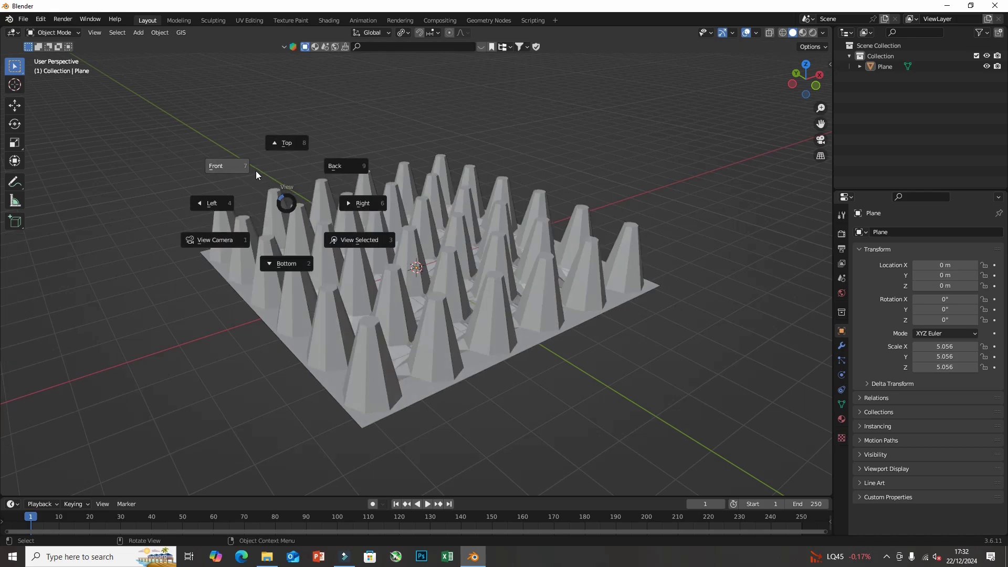
{"action": "left_click", "coordinate": [232, 166]}
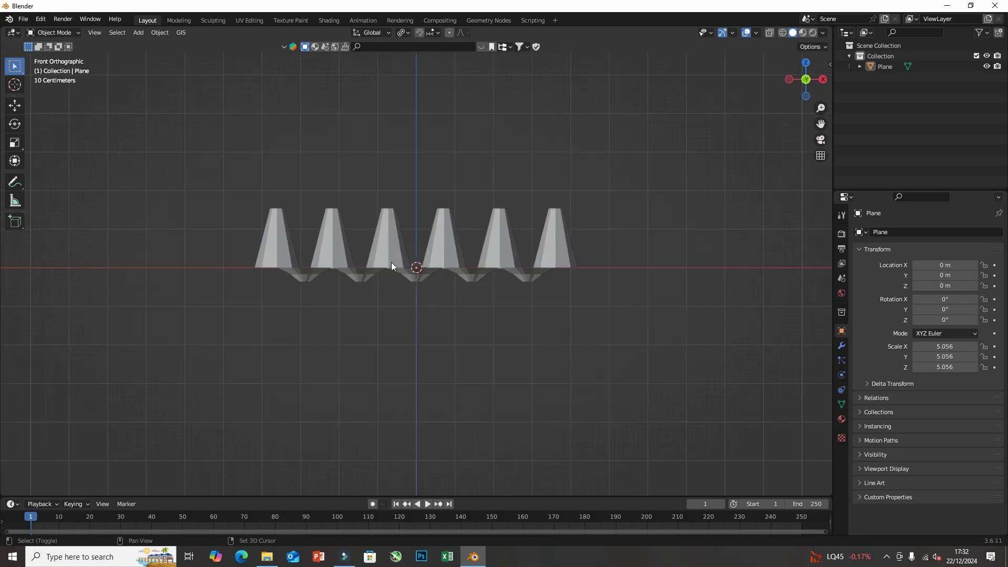
{"action": "key", "text": "shift+a"}
{"action": "mouse_move", "coordinate": [392, 262]}
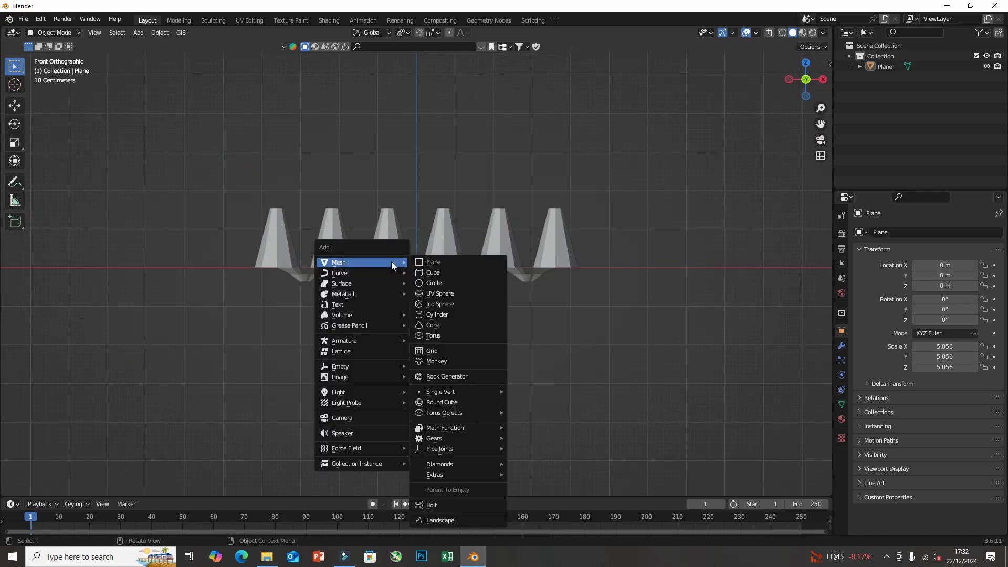
{"action": "left_click", "coordinate": [439, 293]}
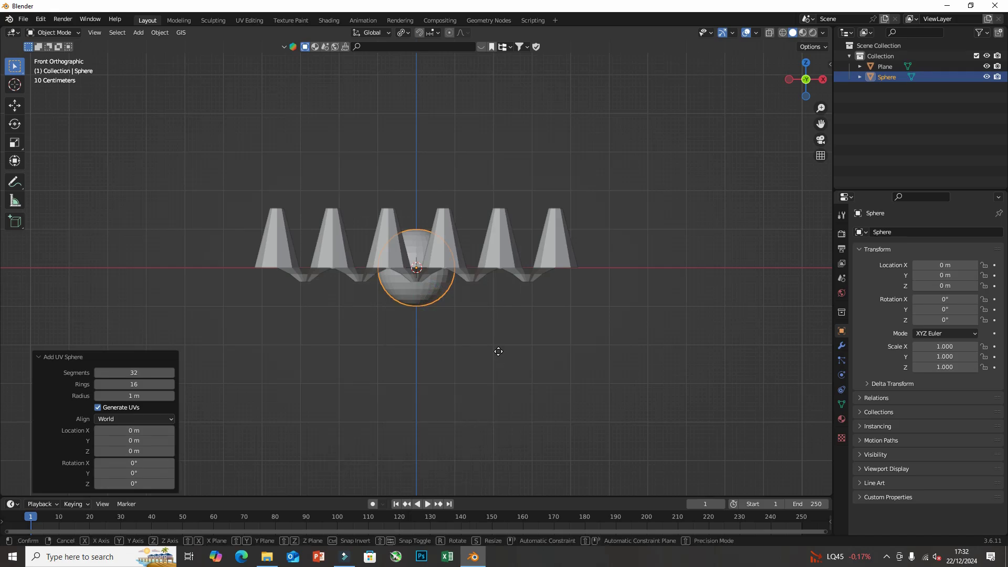
{"action": "key", "text": "g"}
{"action": "key", "text": "z"}
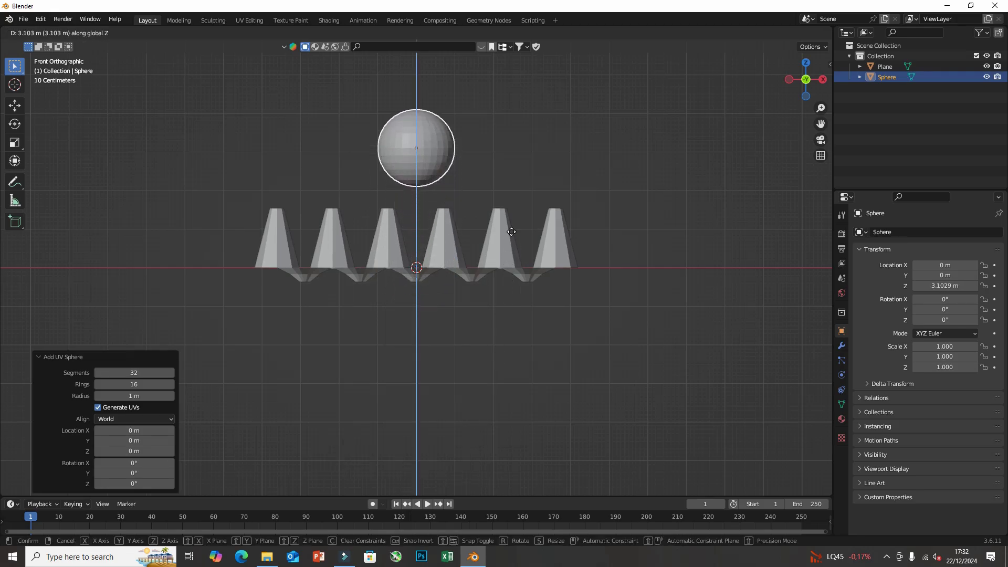
{"action": "left_click", "coordinate": [512, 230]}
Scale the sphere uniformly by 0.576 and stretch it along Z by 1.654 into an upright ellipsoid
{"action": "middle_click_drag", "start_coordinate": [513, 232], "coordinate": [388, 379], "text": "shift"}
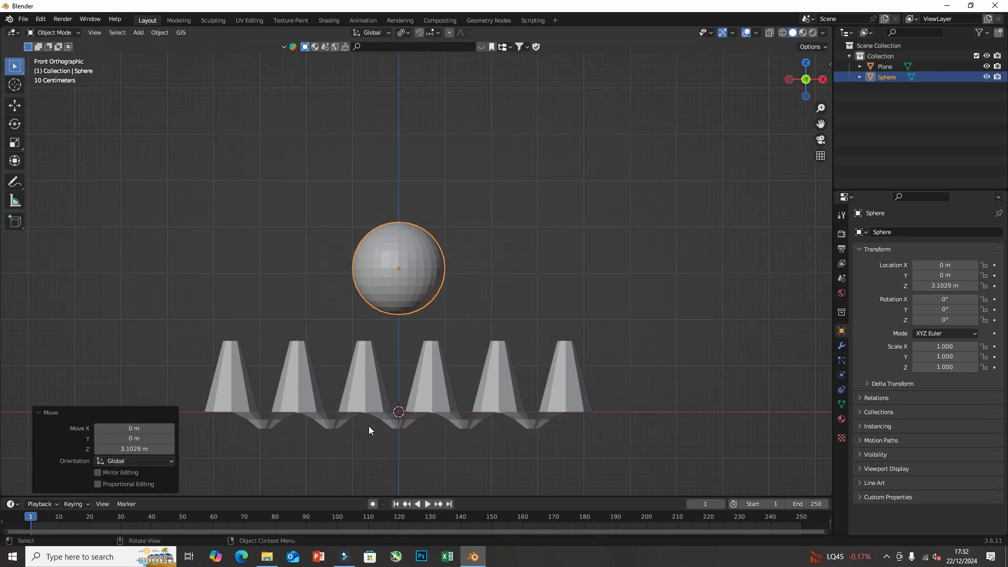
{"action": "scroll", "coordinate": [369, 426], "scroll_direction": "up", "scroll_amount": 2}
{"action": "key", "text": "s"}
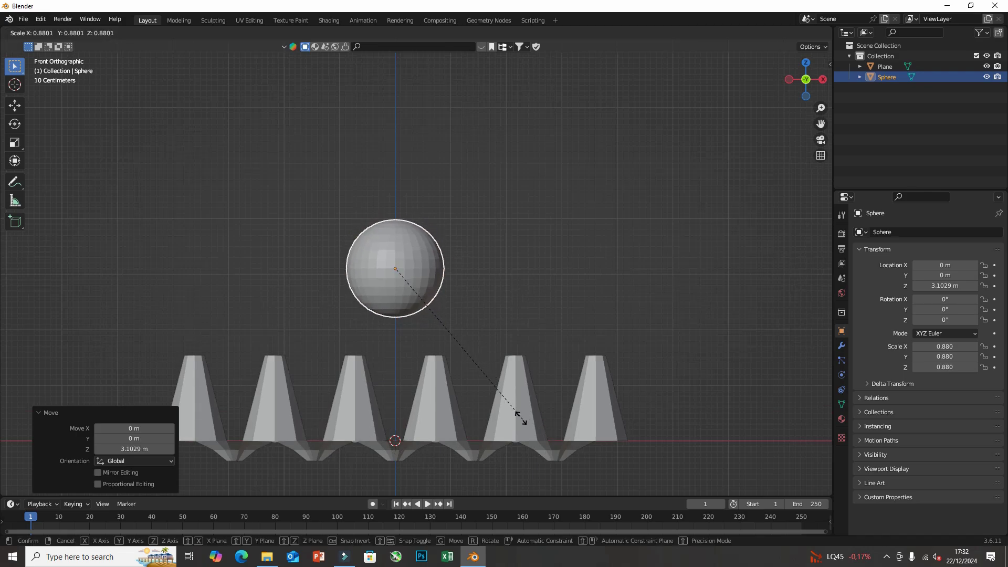
{"action": "left_click", "coordinate": [468, 372]}
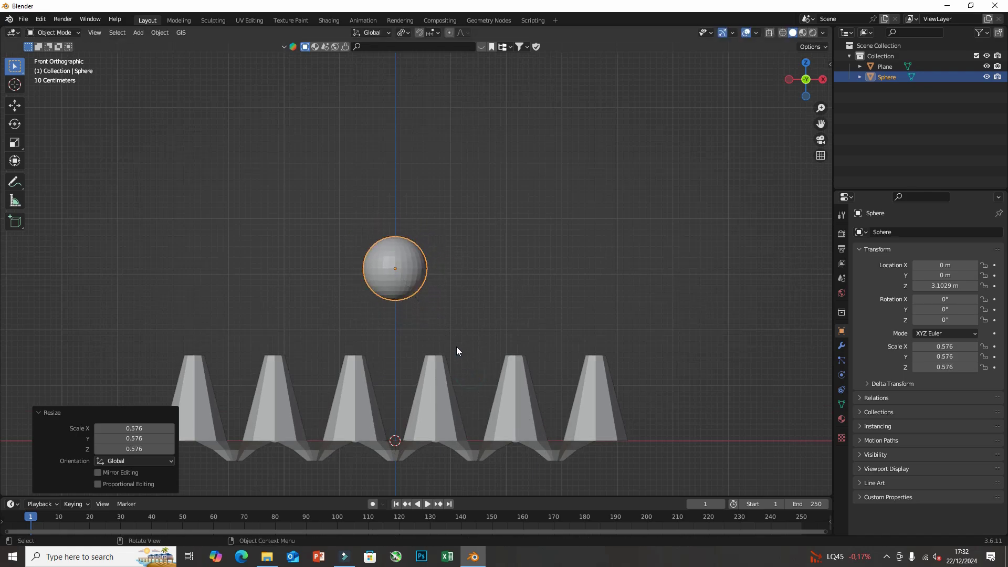
{"action": "key", "text": "s"}
{"action": "key", "text": "z"}
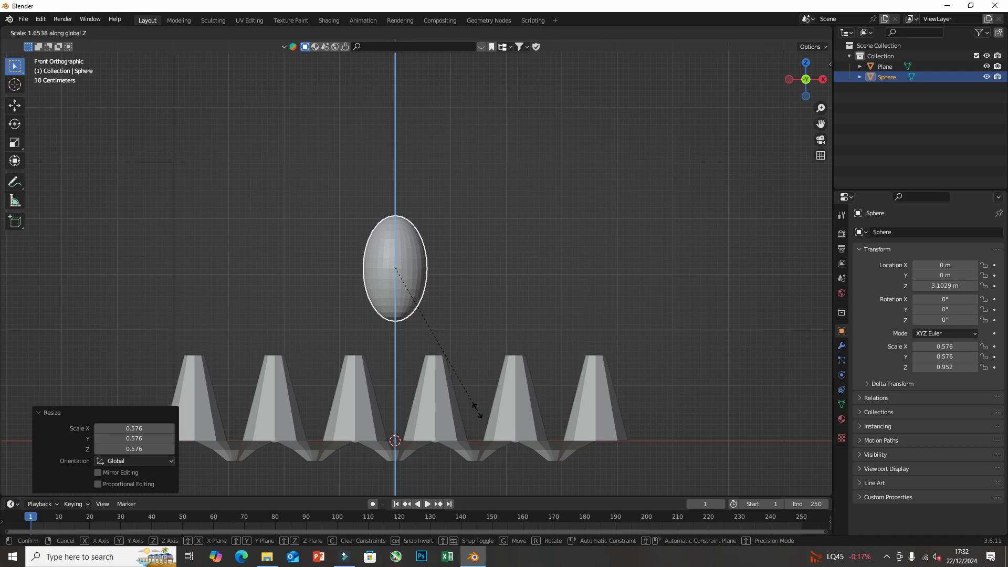
{"action": "left_click", "coordinate": [467, 386]}
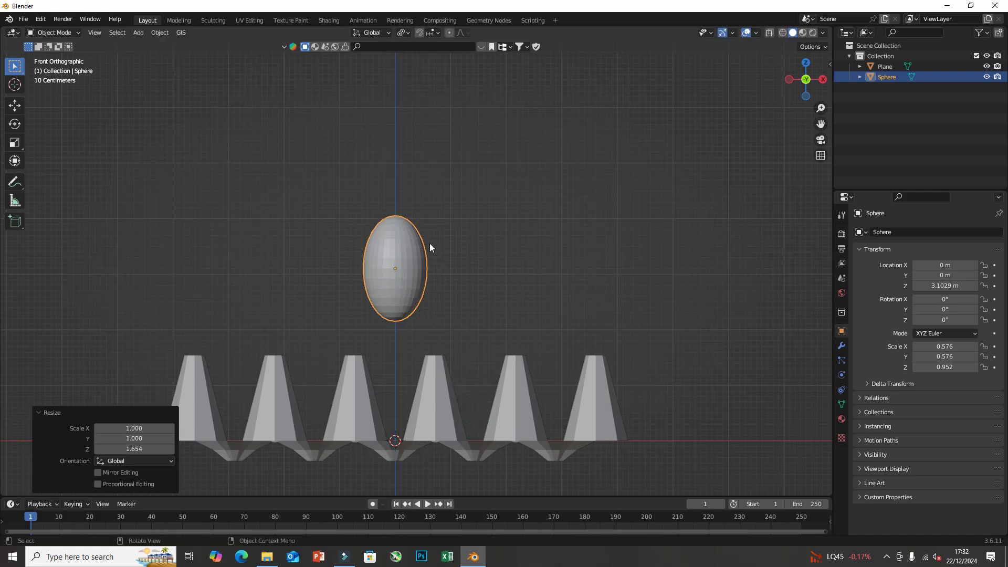
In Edit Mode with X-ray on, select the ellipsoid's upper part and scale it by 0.849 with smooth proportional editing
{"action": "left_click_drag", "start_coordinate": [332, 176], "coordinate": [456, 272]}
{"action": "left_click", "coordinate": [769, 34]}
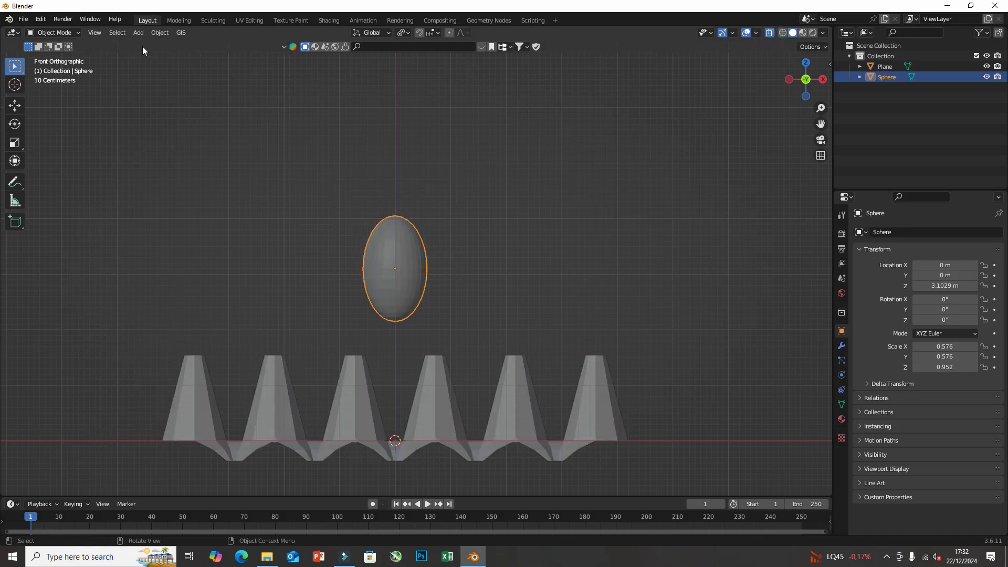
{"action": "key", "text": "Tab"}
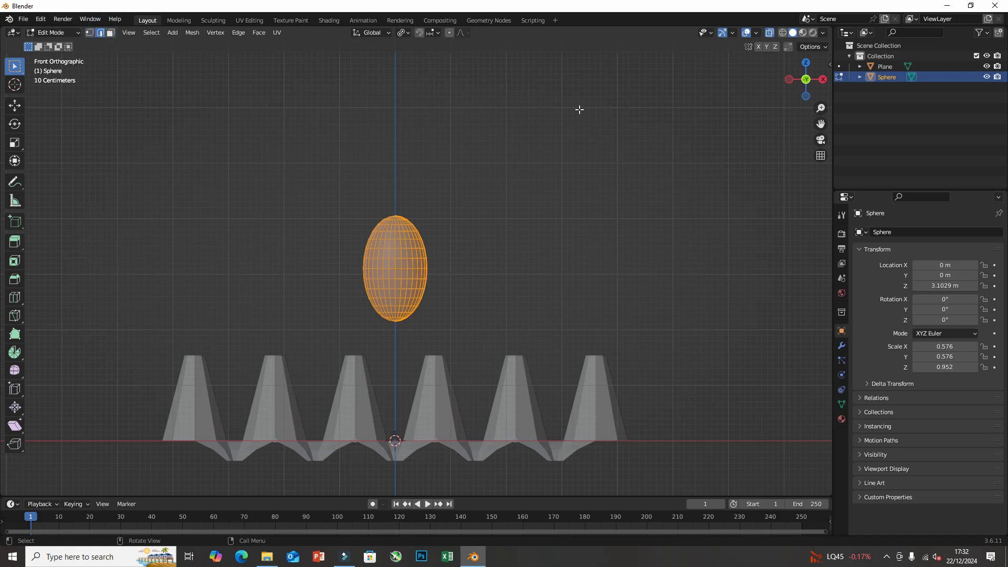
{"action": "left_click_drag", "start_coordinate": [316, 197], "coordinate": [451, 254]}
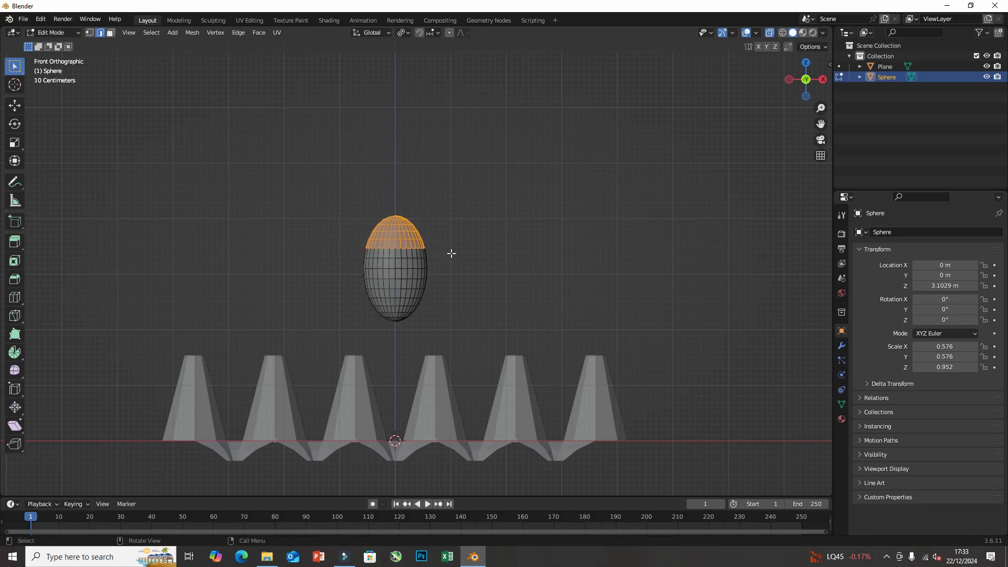
{"action": "left_click", "coordinate": [450, 33]}
{"action": "key", "text": "s"}
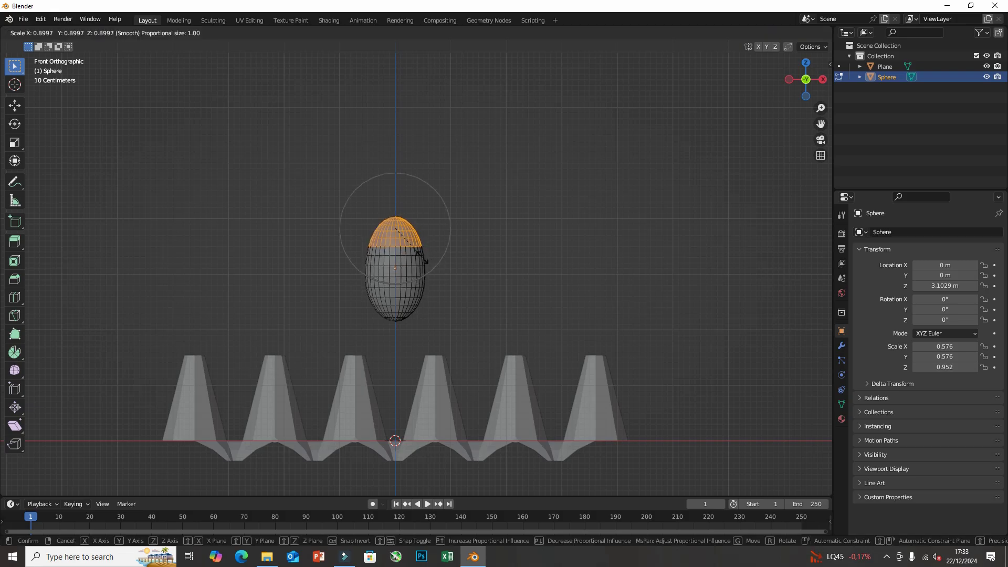
{"action": "left_click", "coordinate": [420, 254]}
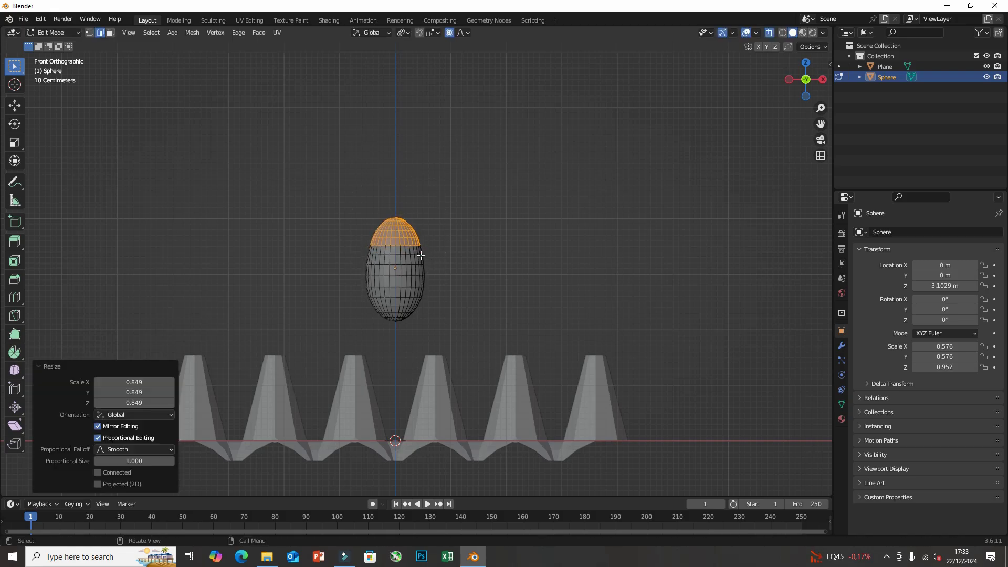
Select the ellipsoid's lower part and widen it by a proportional scale of about 1.235 to form an egg
{"action": "key", "text": "b"}
{"action": "left_click_drag", "start_coordinate": [349, 281], "coordinate": [436, 339]}
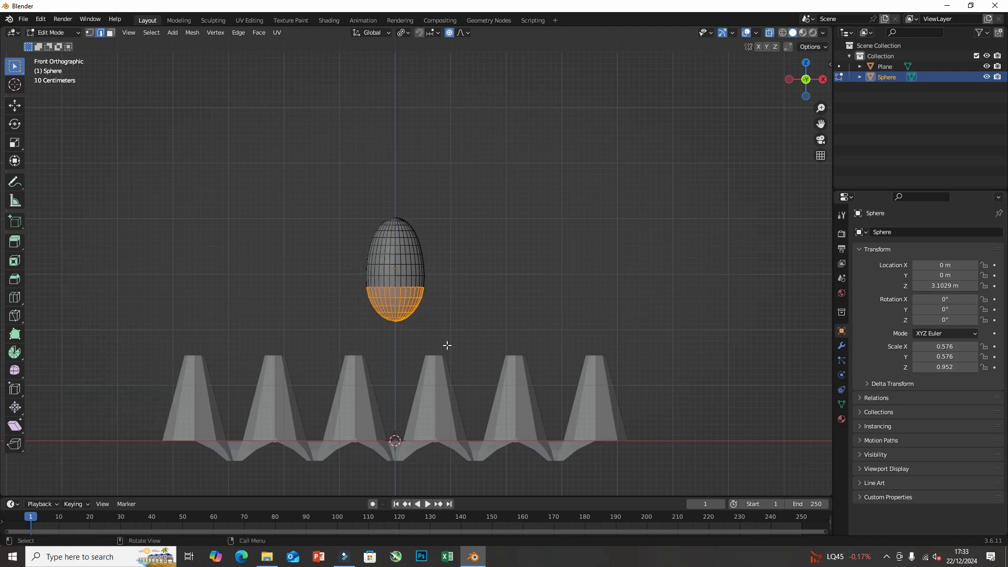
{"action": "key", "text": "s"}
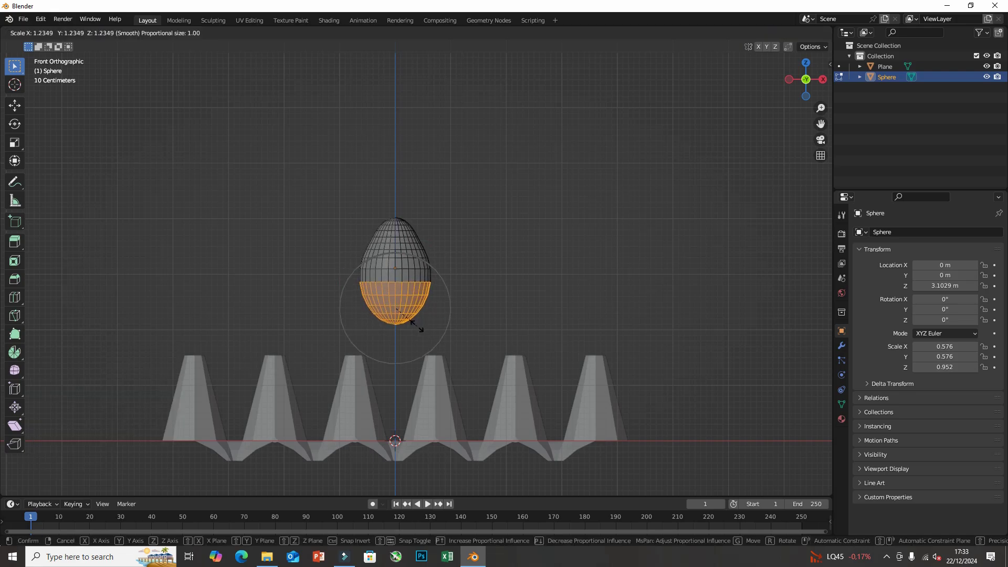
{"action": "left_click", "coordinate": [415, 324]}
Select the face ring below the egg's upper cap and scale it by 1.034 with a proportional size of about 0.75
{"action": "left_click_drag", "start_coordinate": [358, 205], "coordinate": [449, 254]}
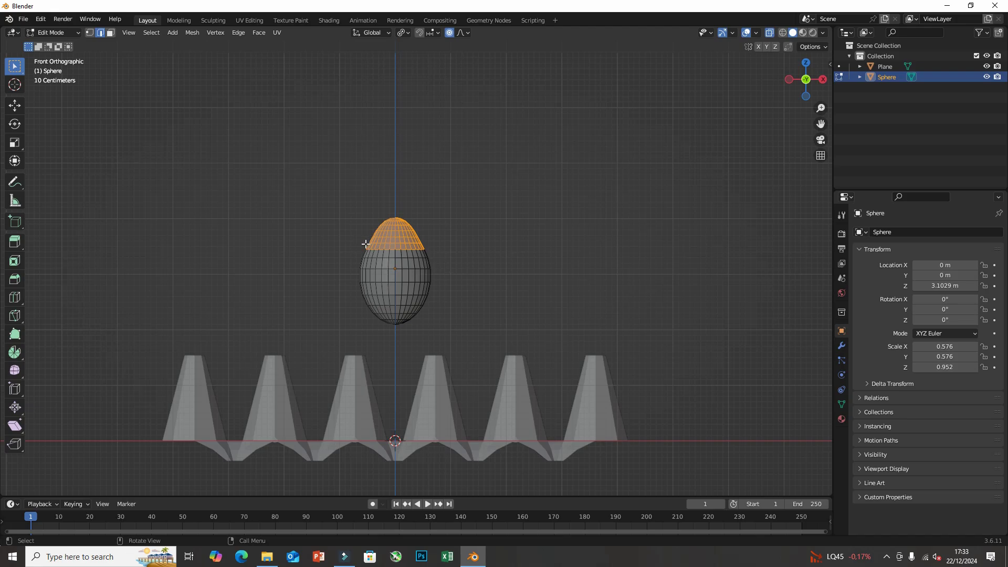
{"action": "left_click", "coordinate": [426, 250], "text": "ctrl+alt"}
{"action": "key", "text": "s"}
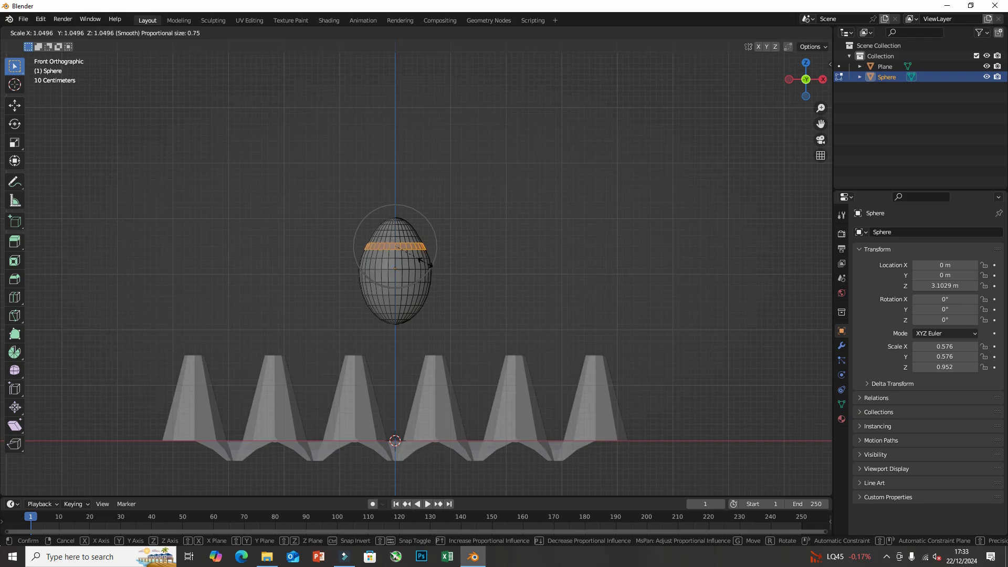
{"action": "left_click", "coordinate": [423, 259]}
Select the horizontal edge loop on the egg's upper part and scale it by about 1.078 with a proportional size of 0.62
{"action": "scroll", "coordinate": [375, 245], "scroll_direction": "up", "scroll_amount": 3}
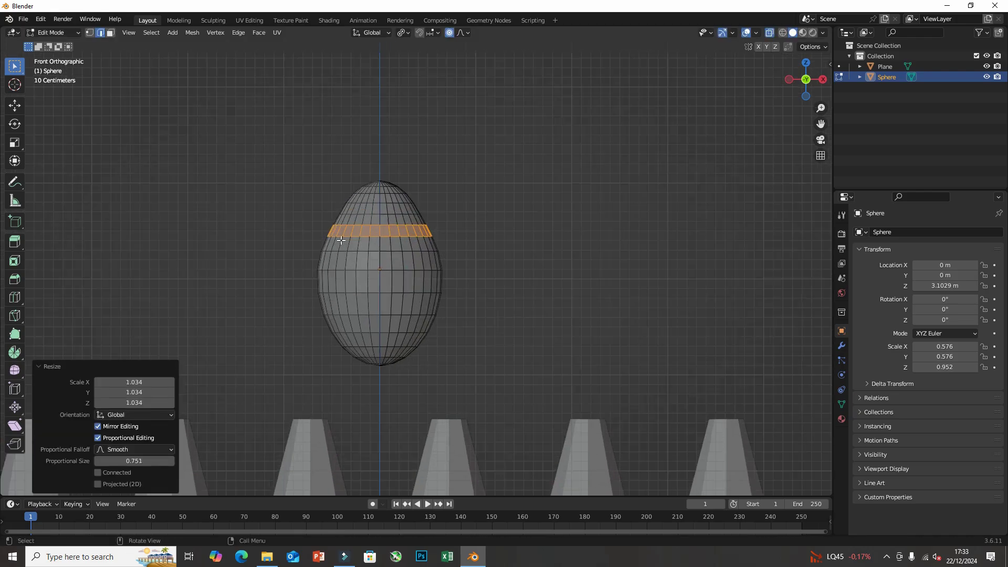
{"action": "left_click", "coordinate": [322, 223], "text": "alt"}
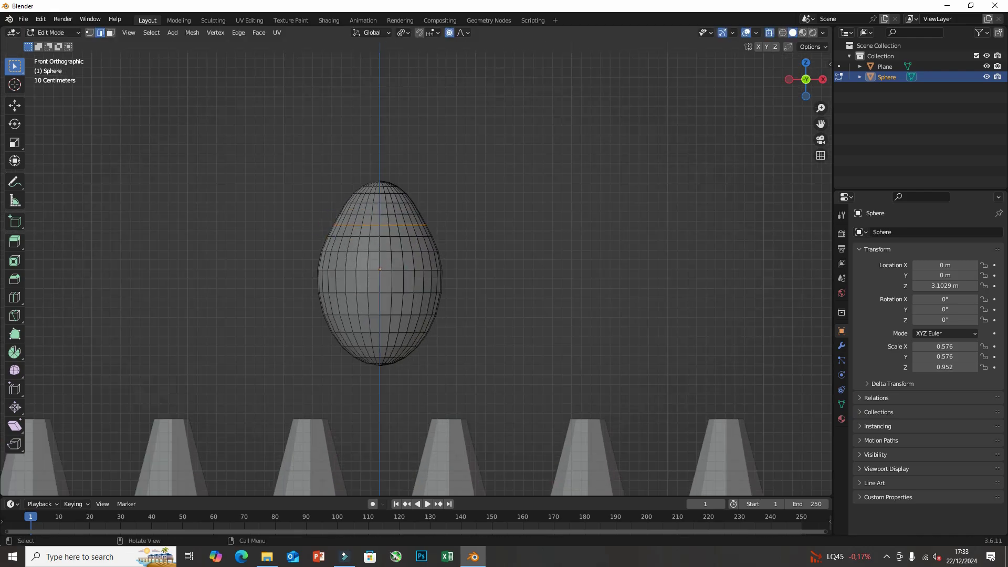
{"action": "key", "text": "s"}
{"action": "scroll", "coordinate": [430, 242], "scroll_direction": "up", "scroll_amount": 2}
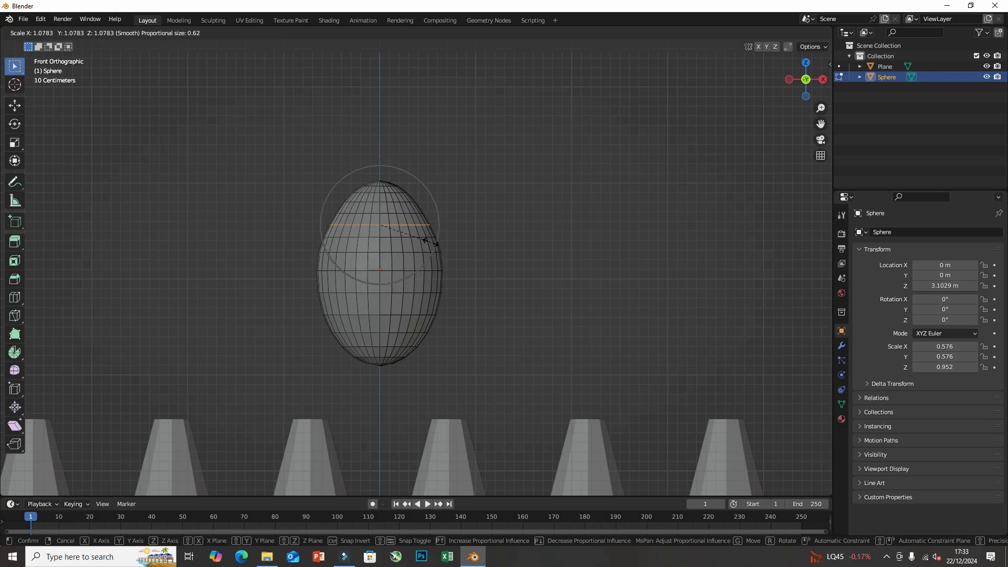
{"action": "left_click", "coordinate": [430, 242]}
Select the egg's bottom section and scale it up by about 1.117 with proportional editing
{"action": "left_click_drag", "start_coordinate": [314, 310], "coordinate": [433, 373]}
{"action": "left_click_drag", "start_coordinate": [307, 309], "coordinate": [441, 373]}
{"action": "key", "text": "s"}
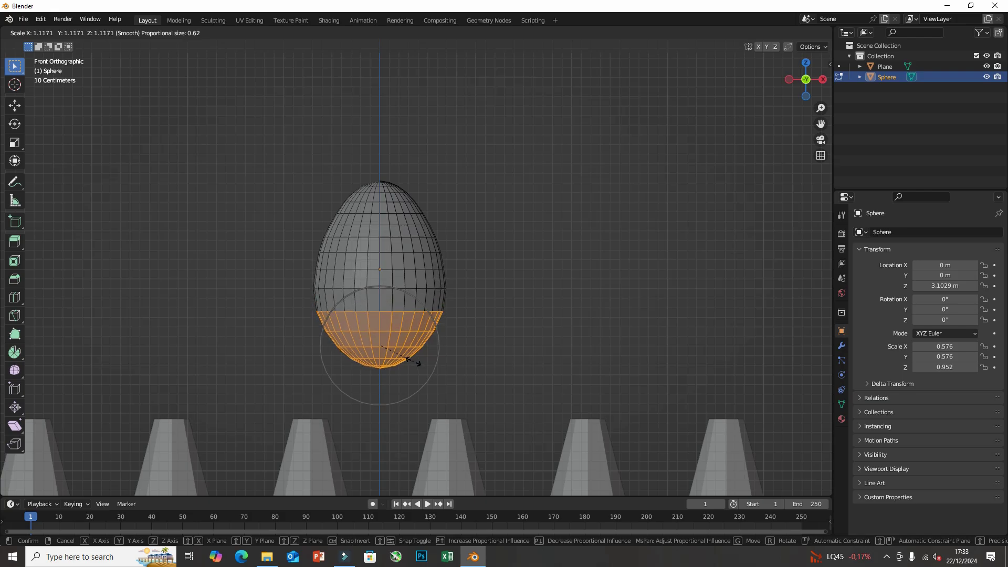
{"action": "left_click", "coordinate": [413, 360]}
{"action": "left_click", "coordinate": [456, 284]}
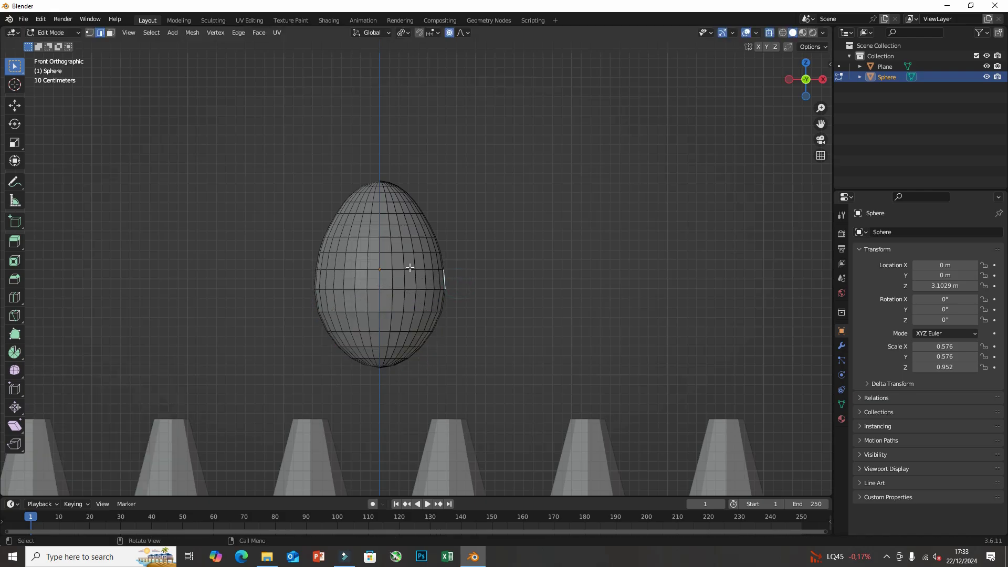
Return to Object Mode, apply Shade Smooth to the egg and turn off X-ray display
{"action": "key", "text": "Tab"}
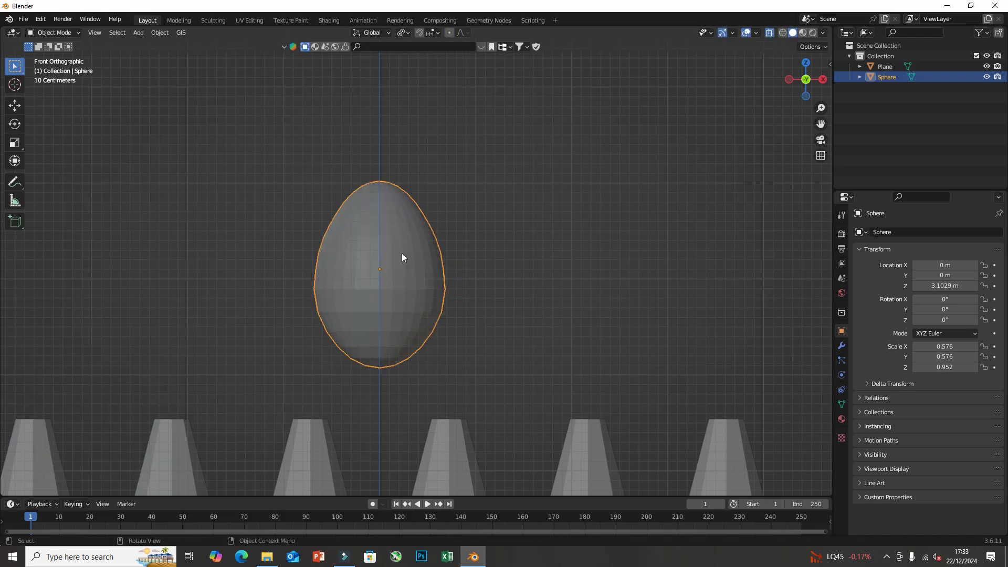
{"action": "right_click", "coordinate": [401, 253]}
{"action": "left_click", "coordinate": [402, 253]}
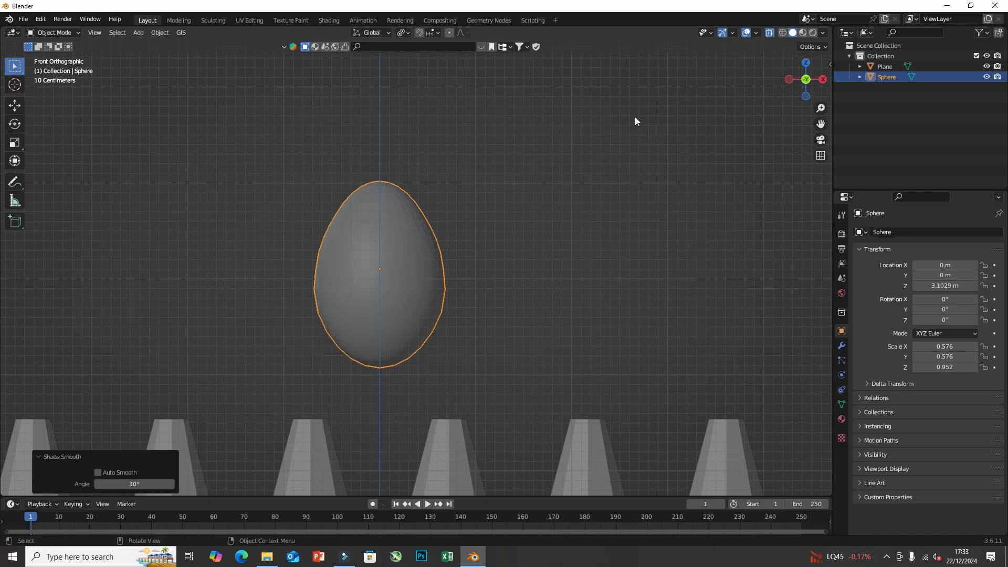
{"action": "scroll", "coordinate": [541, 193], "scroll_direction": "down", "scroll_amount": 6}
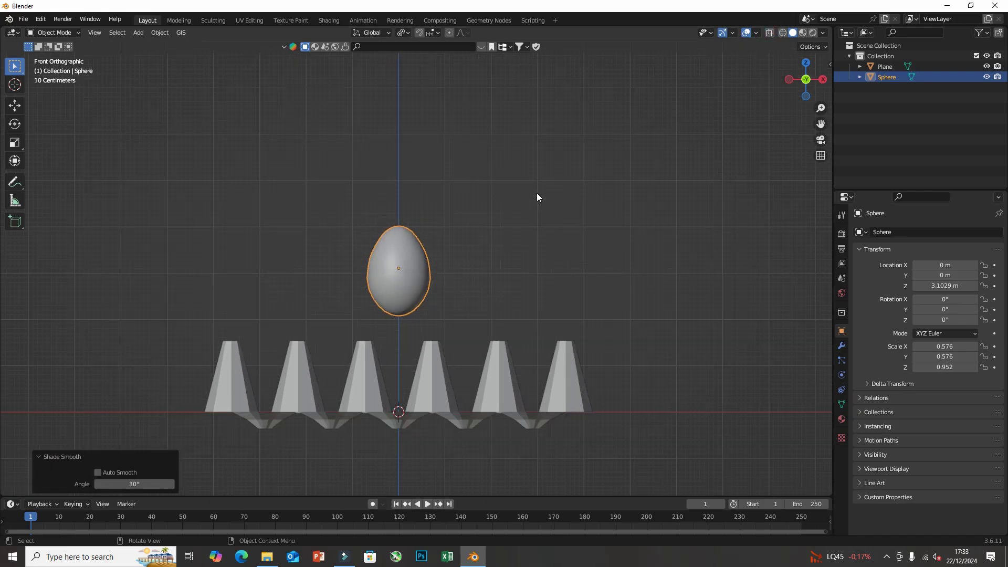
Lower the egg along Z to a height of about 1.025 m so it sits between the central cones, and deselect it
{"action": "middle_click_drag", "start_coordinate": [532, 190], "coordinate": [530, 205]}
{"action": "key", "text": "grave"}
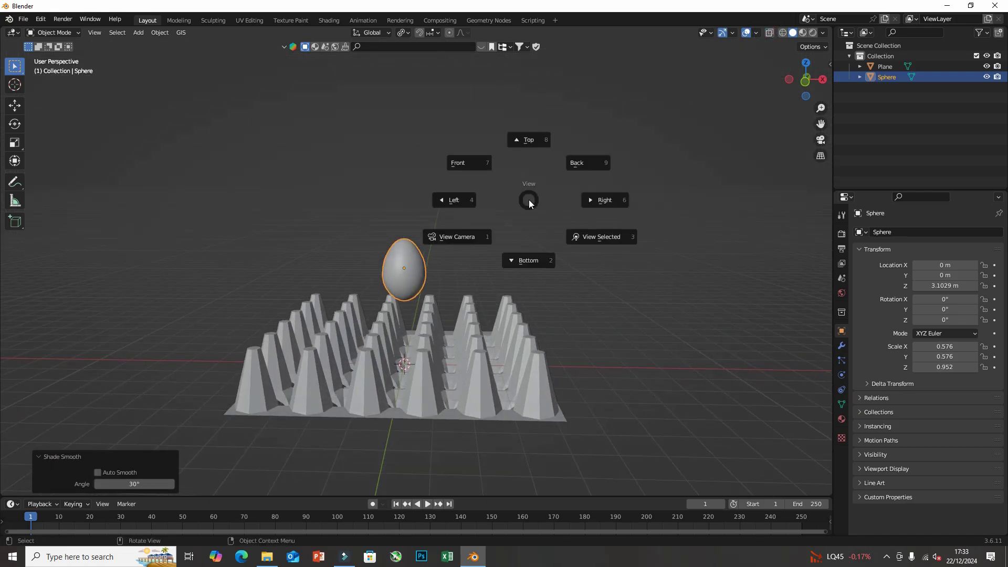
{"action": "left_click", "coordinate": [533, 141]}
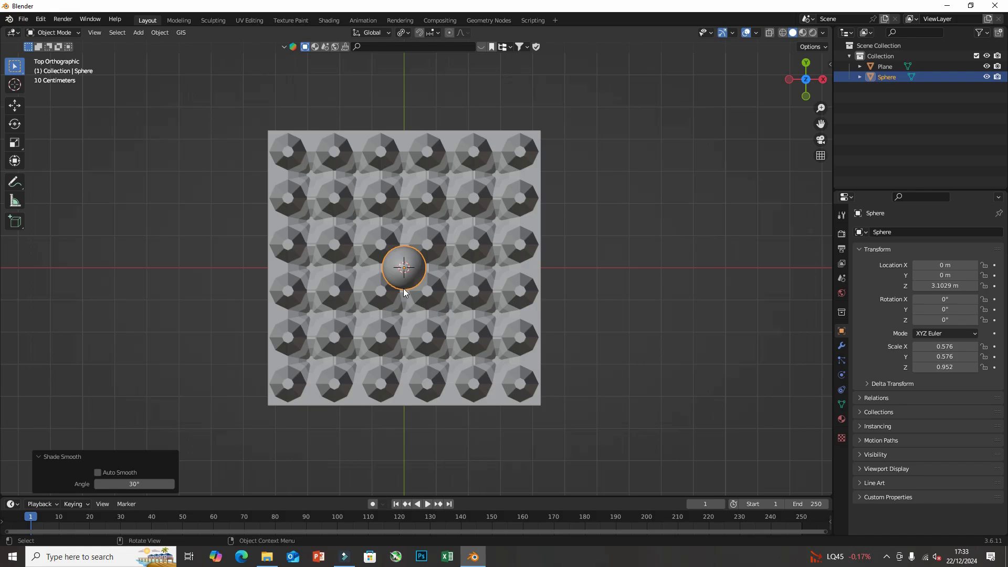
{"action": "middle_click_drag", "start_coordinate": [404, 284], "coordinate": [430, 287]}
{"action": "key", "text": "g"}
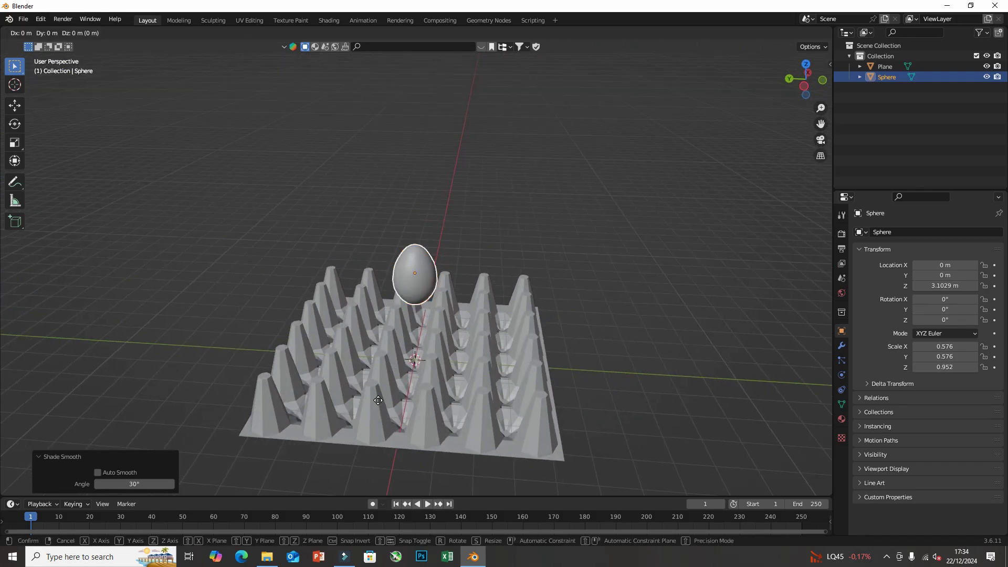
{"action": "key", "text": "z"}
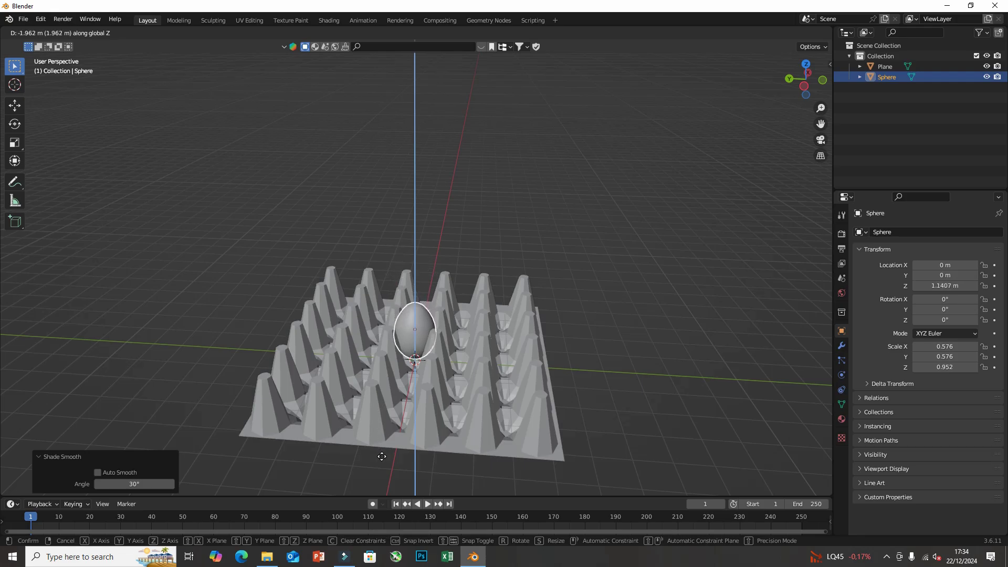
{"action": "left_click", "coordinate": [383, 459]}
{"action": "middle_click_drag", "start_coordinate": [383, 459], "coordinate": [423, 400]}
{"action": "middle_click_drag", "start_coordinate": [508, 312], "coordinate": [422, 346]}
{"action": "left_click", "coordinate": [540, 298]}
Scale the egg uniformly by about 1.13 so it fits snugly between the cones, and deselect it
{"action": "scroll", "coordinate": [405, 342], "scroll_direction": "up", "scroll_amount": 3}
{"action": "scroll", "coordinate": [422, 345], "scroll_direction": "up", "scroll_amount": 2}
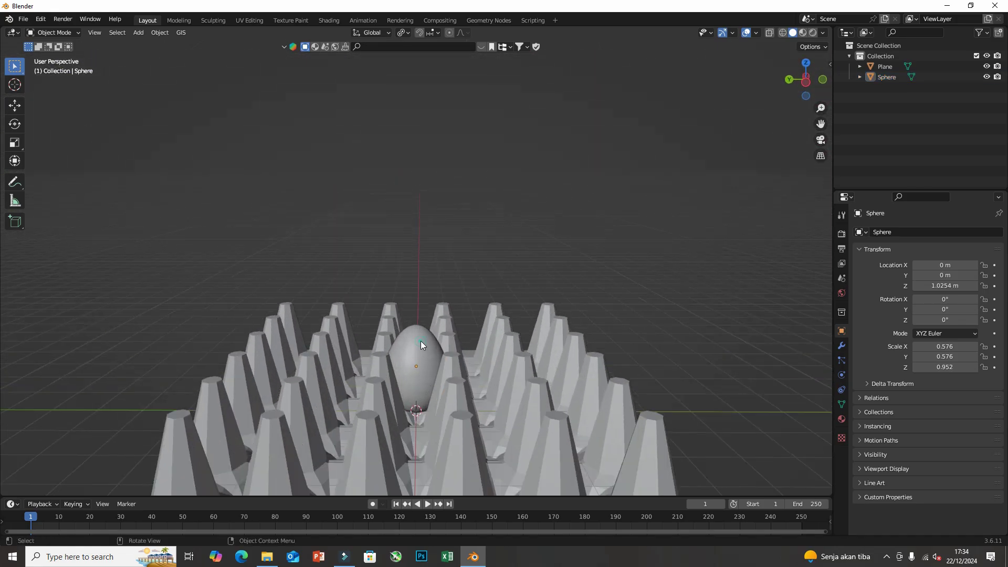
{"action": "left_click", "coordinate": [420, 342]}
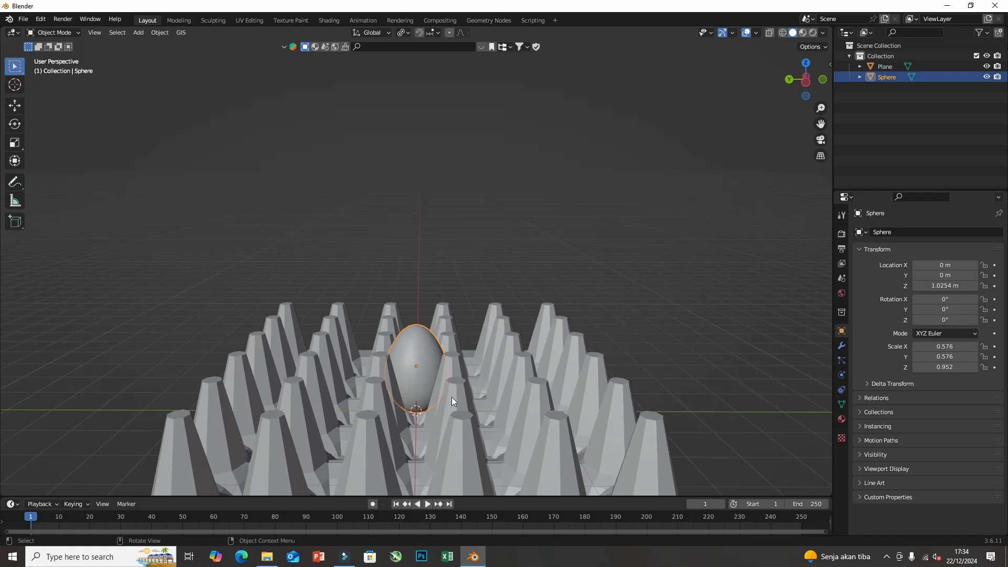
{"action": "key", "text": "s"}
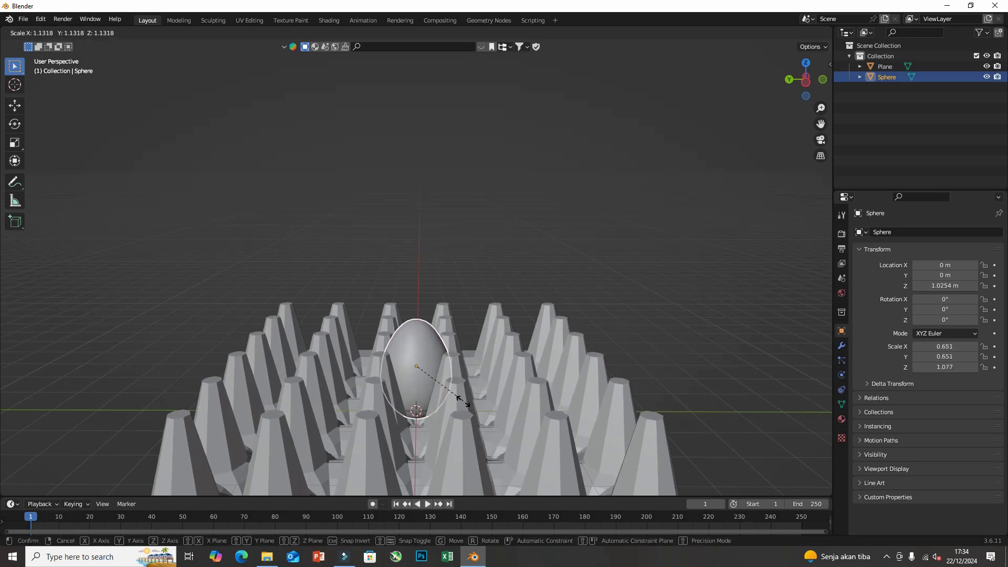
{"action": "left_click", "coordinate": [466, 407]}
{"action": "middle_click_drag", "start_coordinate": [467, 407], "coordinate": [367, 460]}
{"action": "left_click", "coordinate": [625, 243]}
Flatten the cone panel along Z to a Z scale of about 4.105
{"action": "mouse_move", "coordinate": [625, 243]}
{"action": "middle_mouse_down"}
{"action": "mouse_move", "coordinate": [549, 298]}
{"action": "mouse_move", "coordinate": [578, 232]}
{"action": "mouse_move", "coordinate": [487, 259]}
{"action": "mouse_move", "coordinate": [524, 244]}
{"action": "mouse_move", "coordinate": [572, 249]}
{"action": "mouse_move", "coordinate": [565, 278]}
{"action": "mouse_move", "coordinate": [653, 252]}
{"action": "mouse_move", "coordinate": [612, 250]}
{"action": "middle_mouse_up"}
{"action": "left_click", "coordinate": [492, 328]}
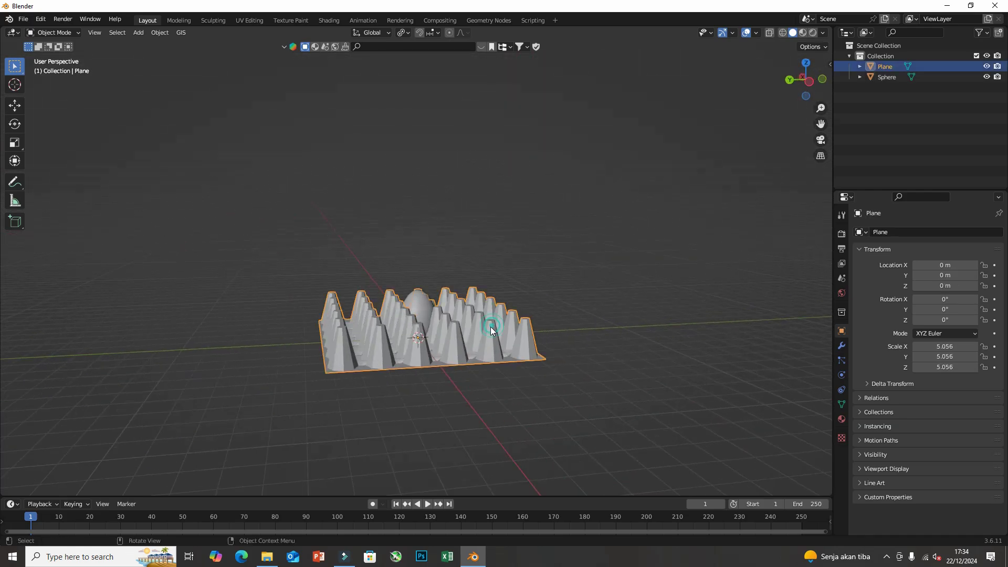
{"action": "key", "text": "s"}
{"action": "key", "text": "z"}
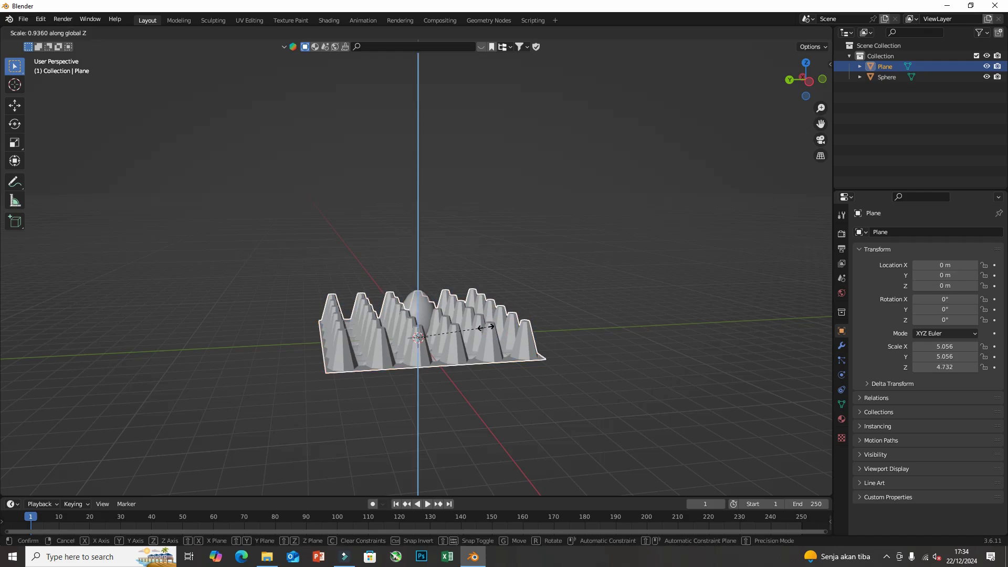
{"action": "left_click", "coordinate": [475, 329]}
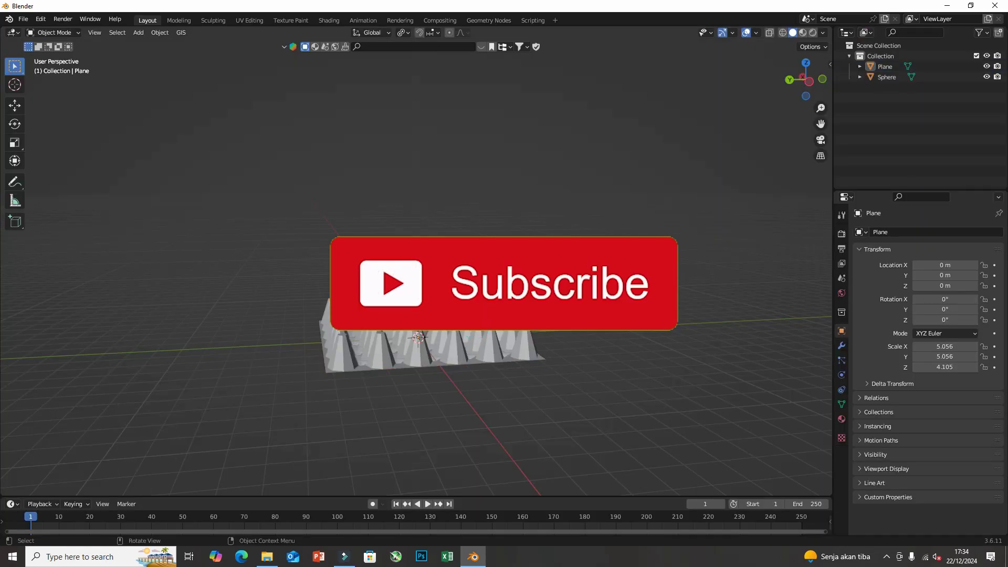
Switch to top view and select the egg at the centre of the cone panel
{"action": "middle_click_drag", "start_coordinate": [475, 329], "coordinate": [423, 283]}
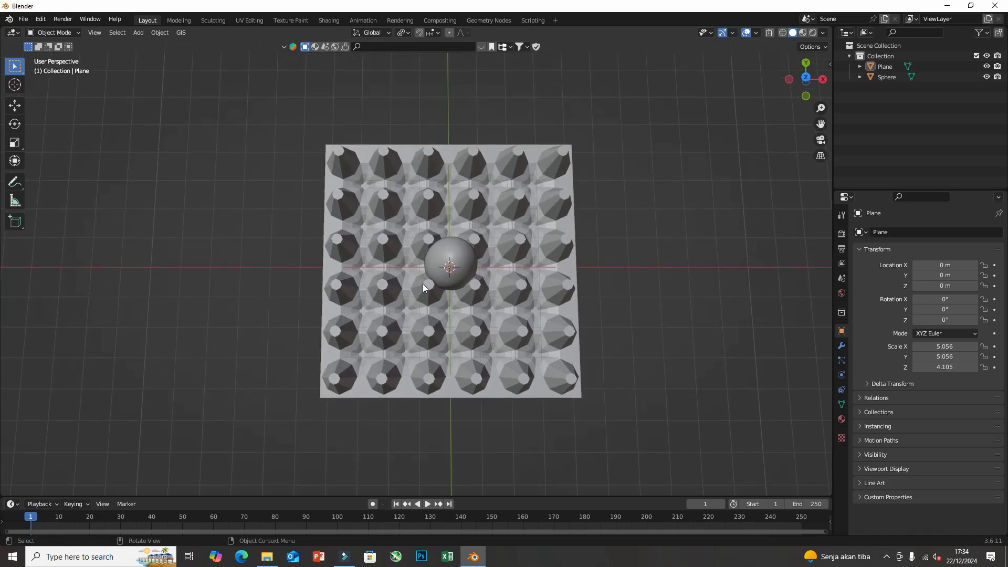
{"action": "key", "text": "grave"}
{"action": "left_click", "coordinate": [436, 239]}
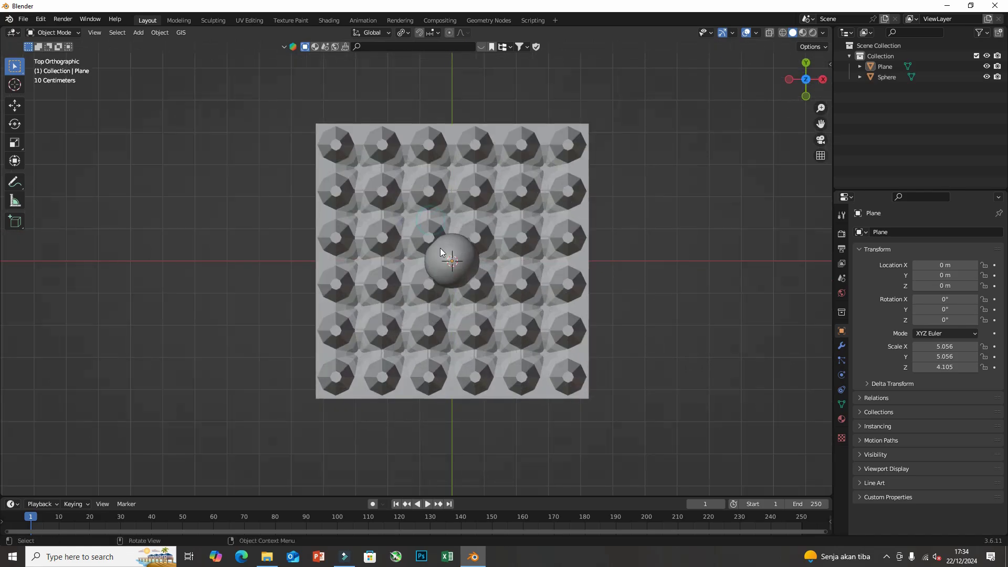
{"action": "left_click", "coordinate": [464, 248]}
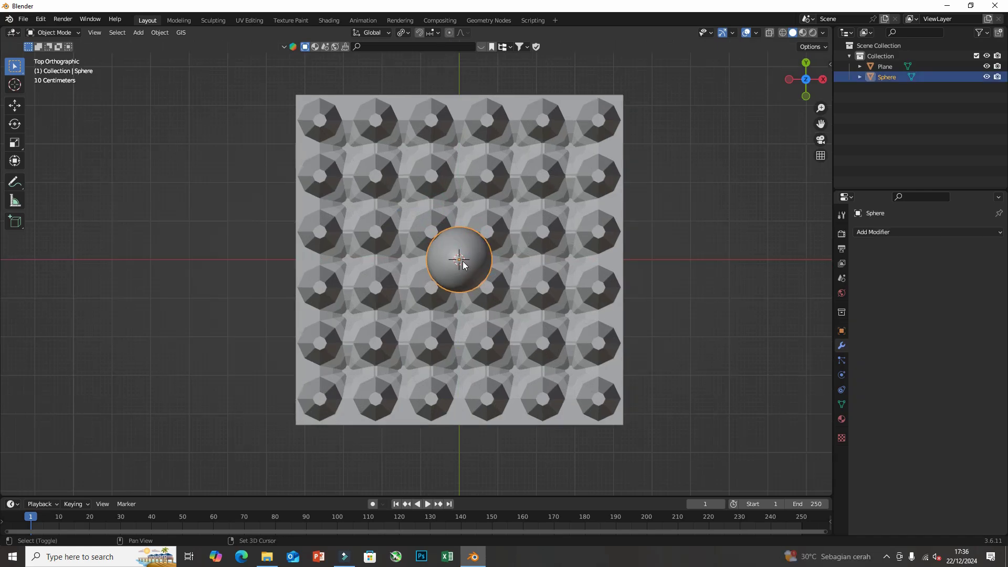
Duplicate the central egg about 1.52 m along X and scale the copy uniformly to about 0.83
{"action": "key", "text": "shift+d"}
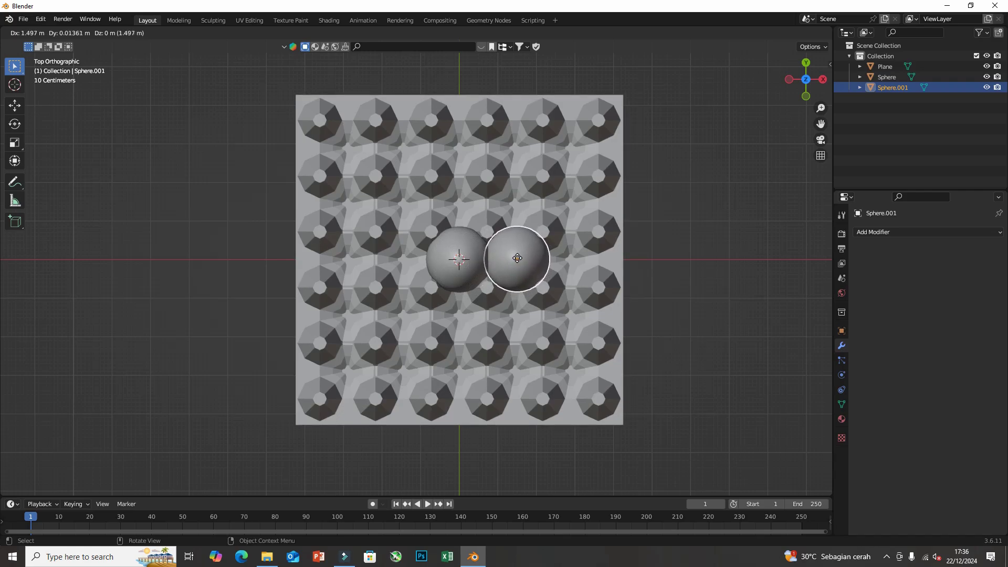
{"action": "left_click", "coordinate": [518, 259]}
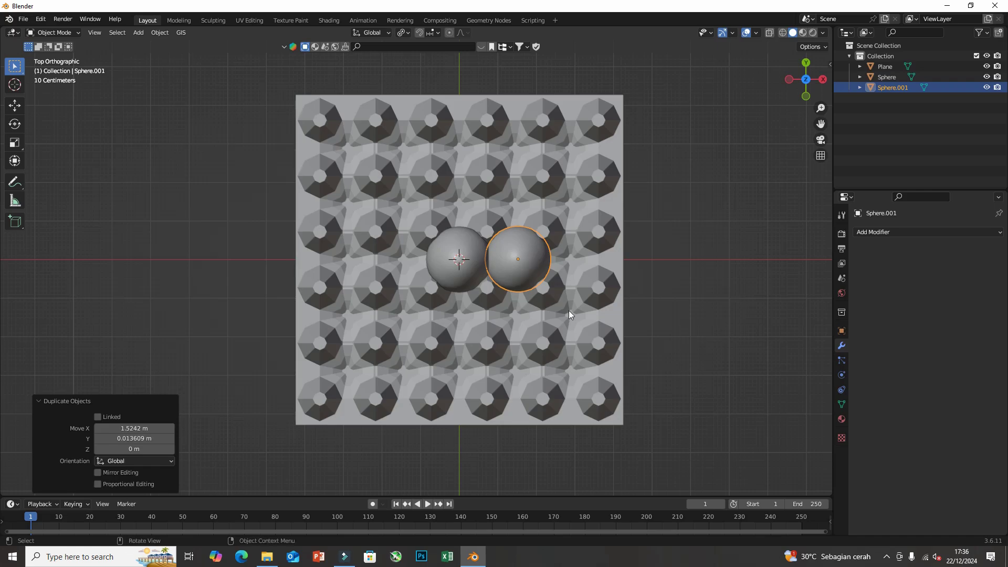
{"action": "key", "text": "s"}
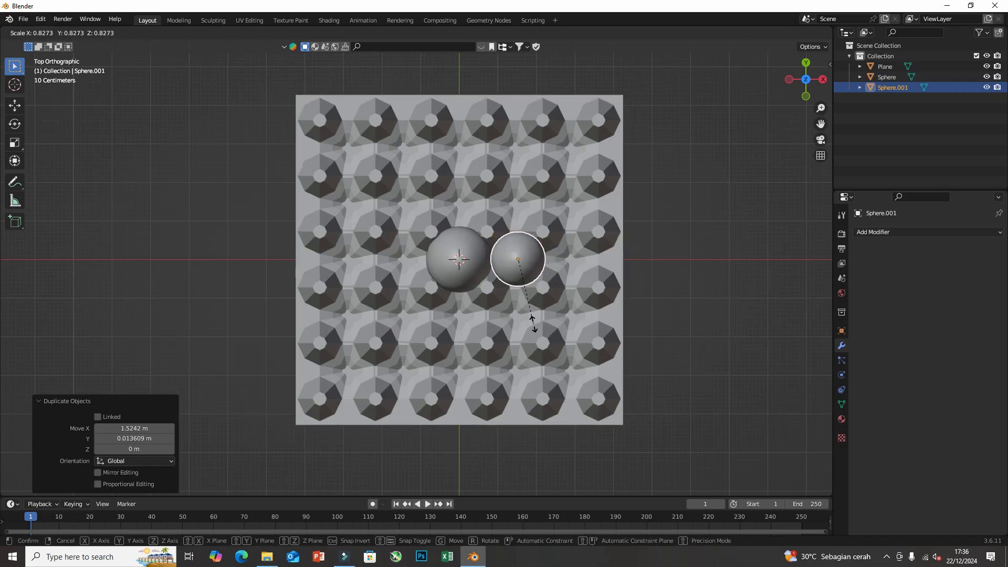
{"action": "left_click", "coordinate": [531, 330]}
Scale the original central egg down uniformly by a factor of about 0.85
{"action": "left_click", "coordinate": [469, 276]}
{"action": "key", "text": "s"}
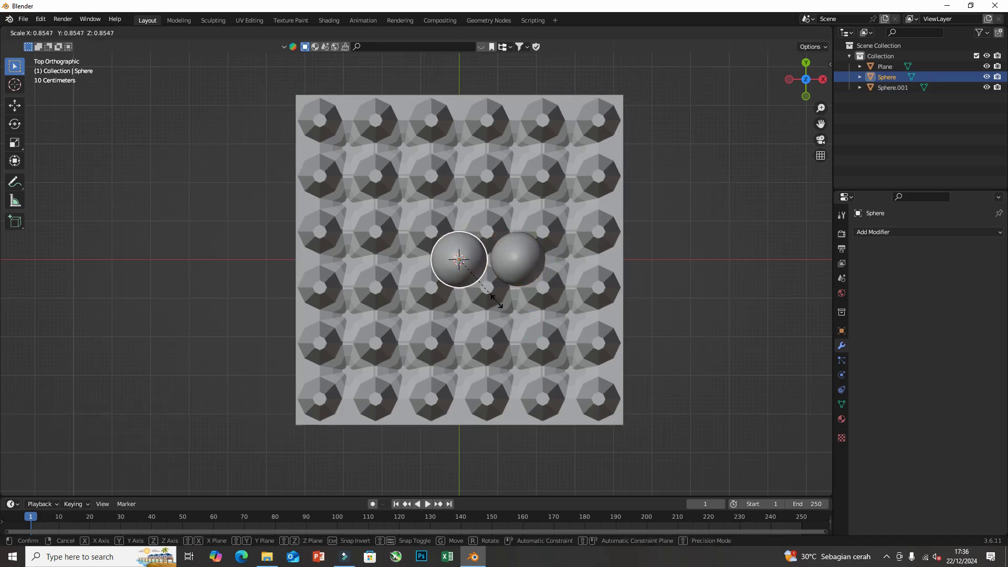
{"action": "left_click", "coordinate": [496, 300]}
Duplicate the second egg about 1.47 m along X and nudge the copy about 0.08 m along negative Y
{"action": "left_click", "coordinate": [518, 266]}
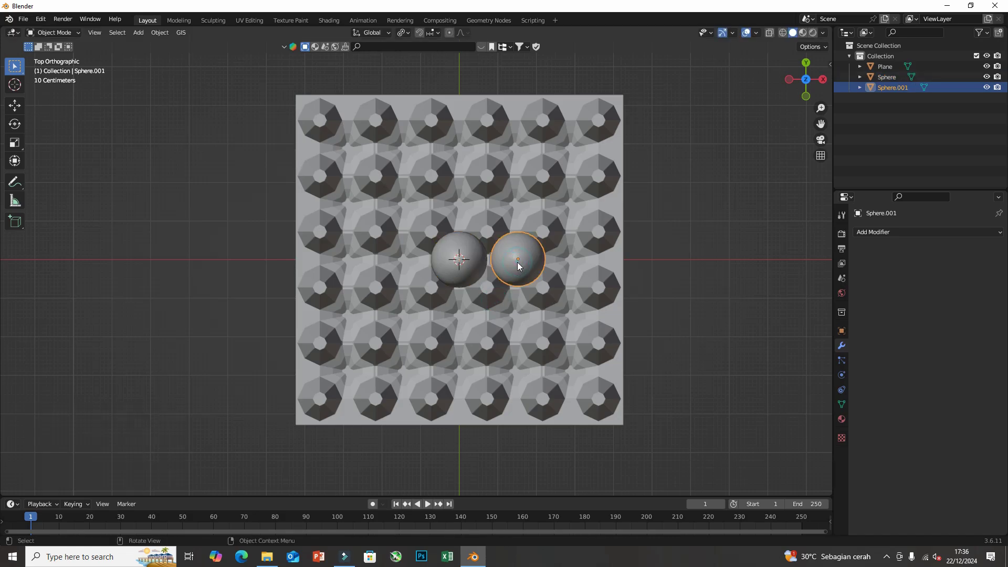
{"action": "key", "text": "shift+d"}
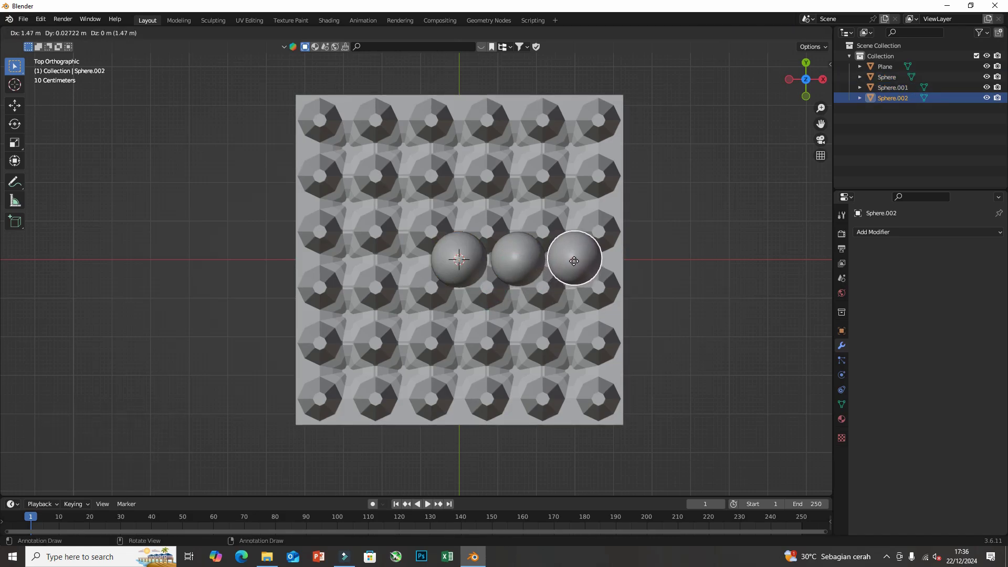
{"action": "left_click", "coordinate": [574, 261]}
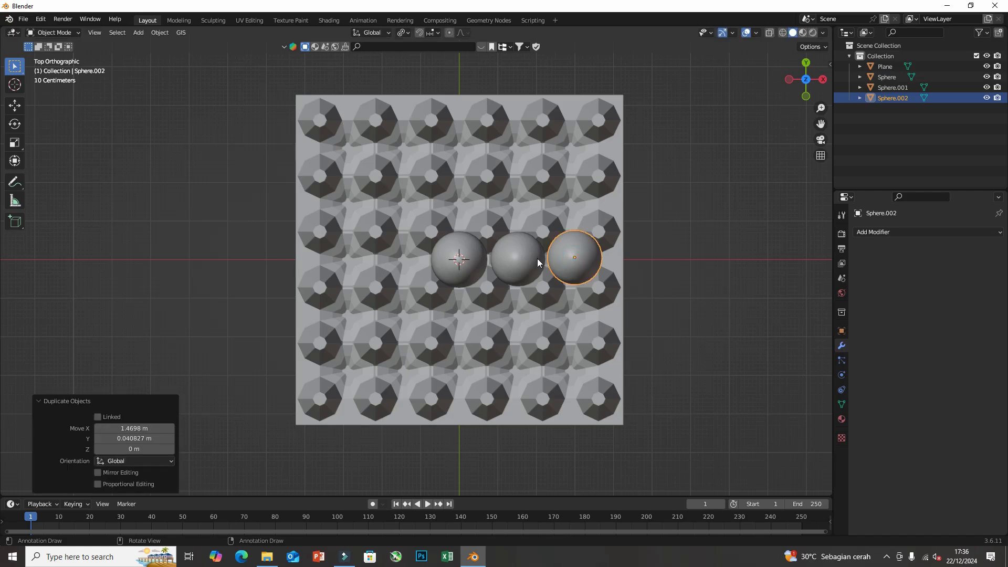
{"action": "key", "text": "g"}
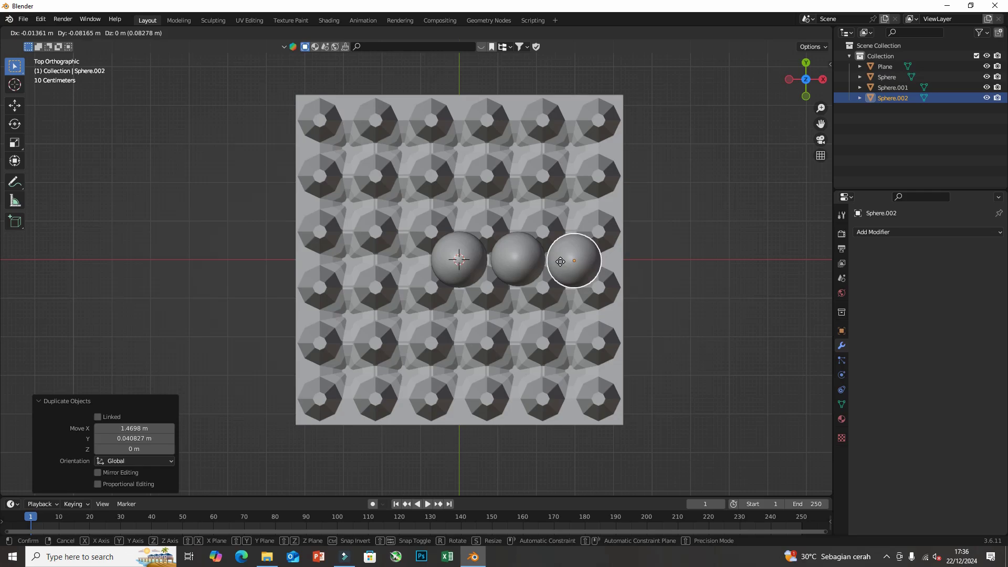
{"action": "left_click", "coordinate": [560, 261]}
{"action": "left_click", "coordinate": [462, 257], "text": "shift"}
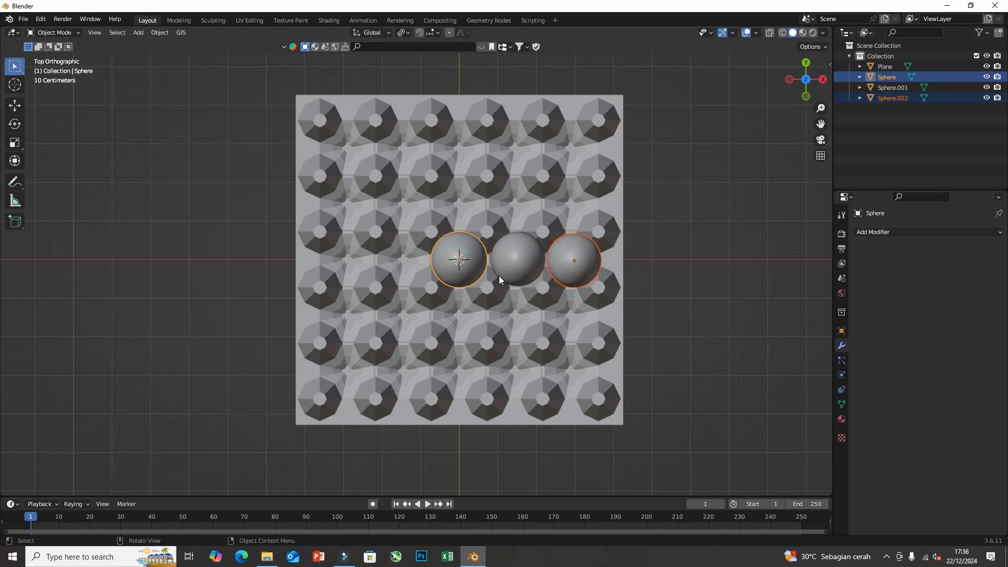
{"action": "key", "text": "shift+d"}
{"action": "left_click", "coordinate": [467, 278]}
{"action": "key", "text": "ctrl+z"}
Duplicate the central egg about 1.48 m along negative X, with a Y offset of about -0.11 m
{"action": "left_click", "coordinate": [466, 278]}
{"action": "key", "text": "shift+d"}
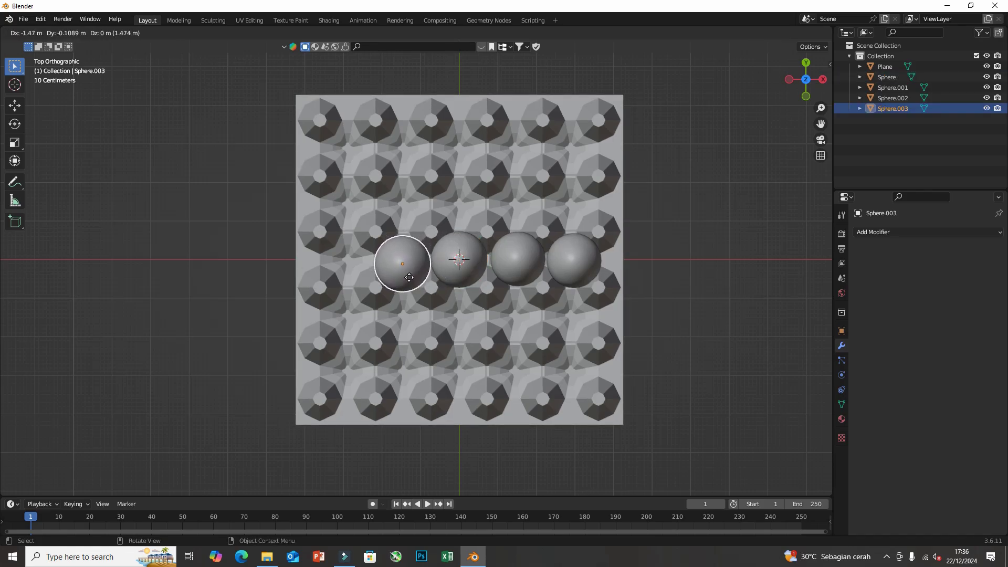
{"action": "left_click", "coordinate": [409, 278]}
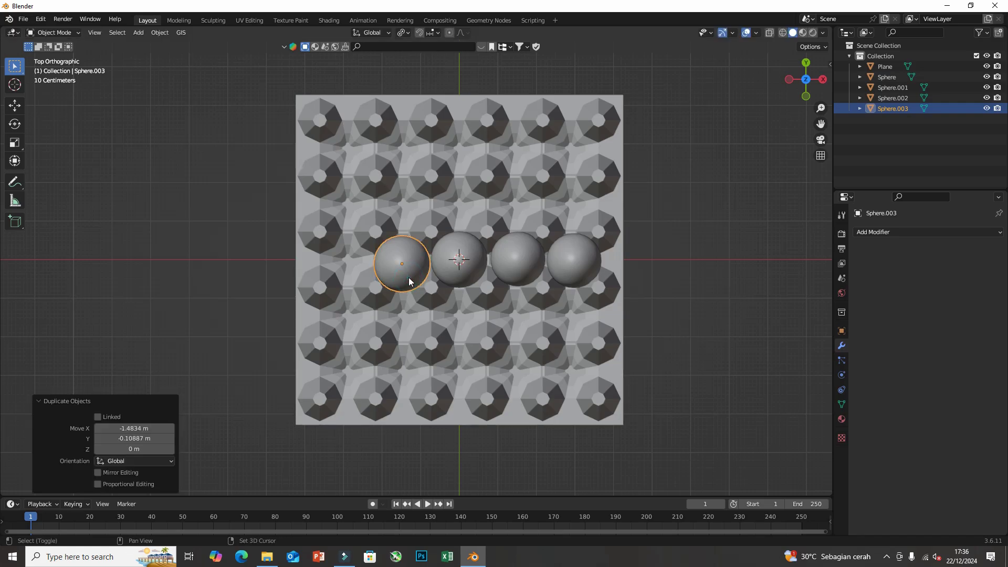
Duplicate the new egg about 1.42 m further along negative X and scale the copy down slightly
{"action": "key", "text": "shift+d"}
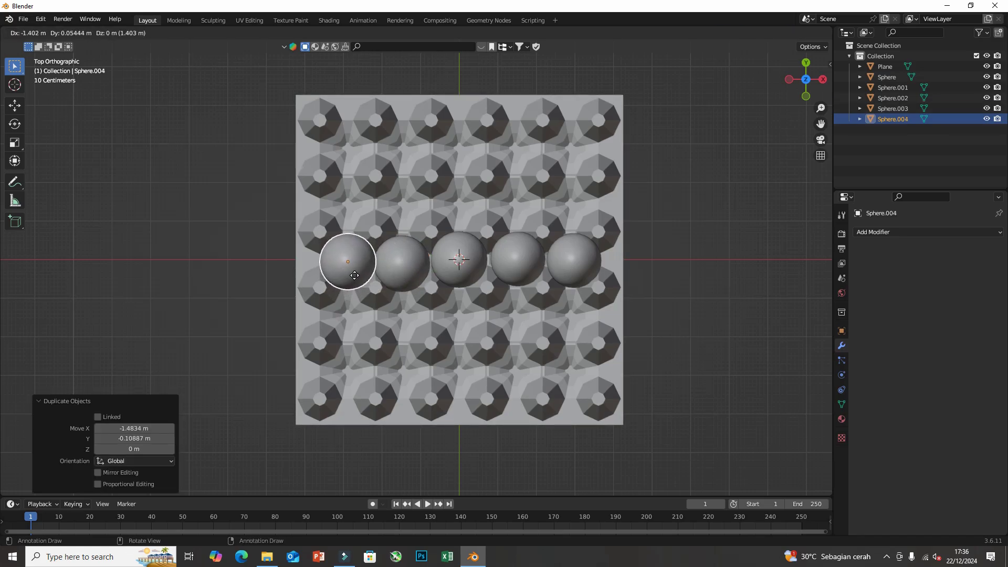
{"action": "left_click", "coordinate": [353, 274]}
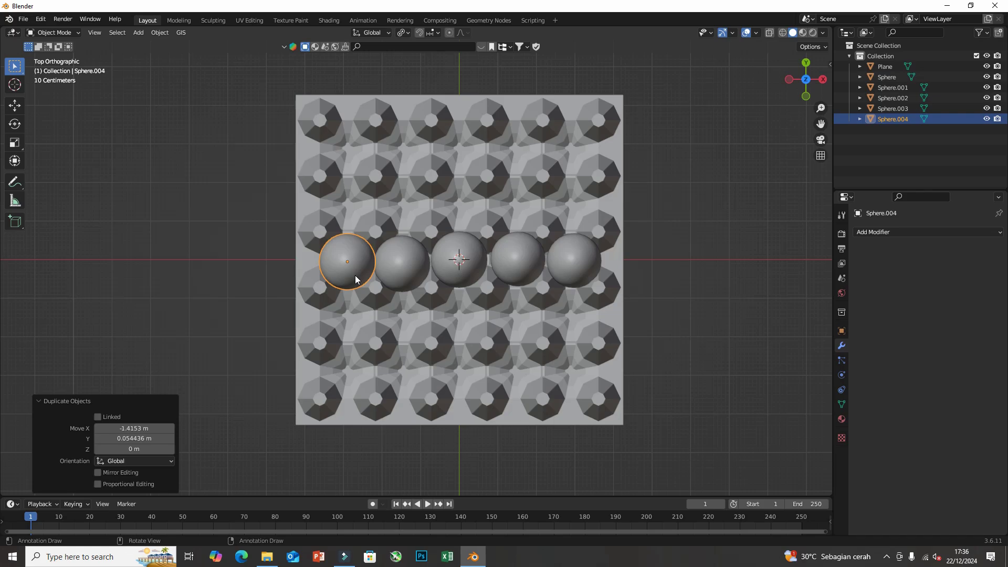
{"action": "key", "text": "s"}
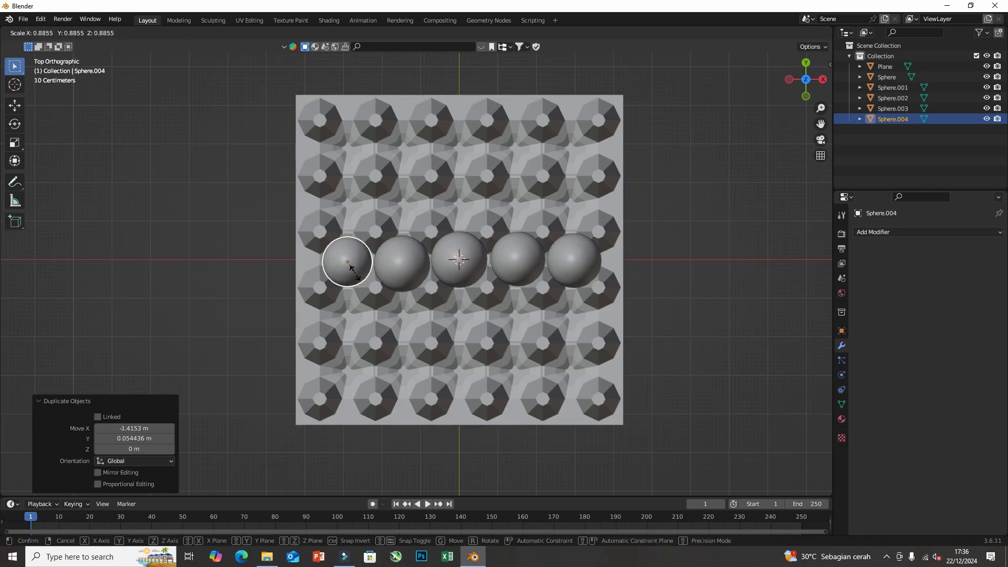
{"action": "left_click", "coordinate": [356, 273]}
Move the egg between the central egg and the outermost negative-X egg about 0.04 m along X
{"action": "left_click", "coordinate": [404, 273]}
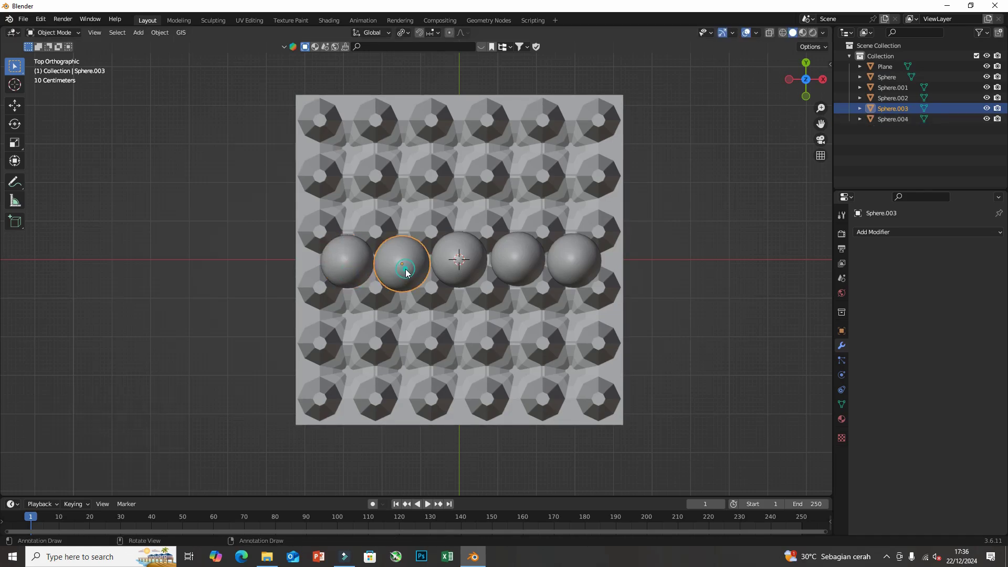
{"action": "key", "text": "g"}
{"action": "key", "text": "x"}
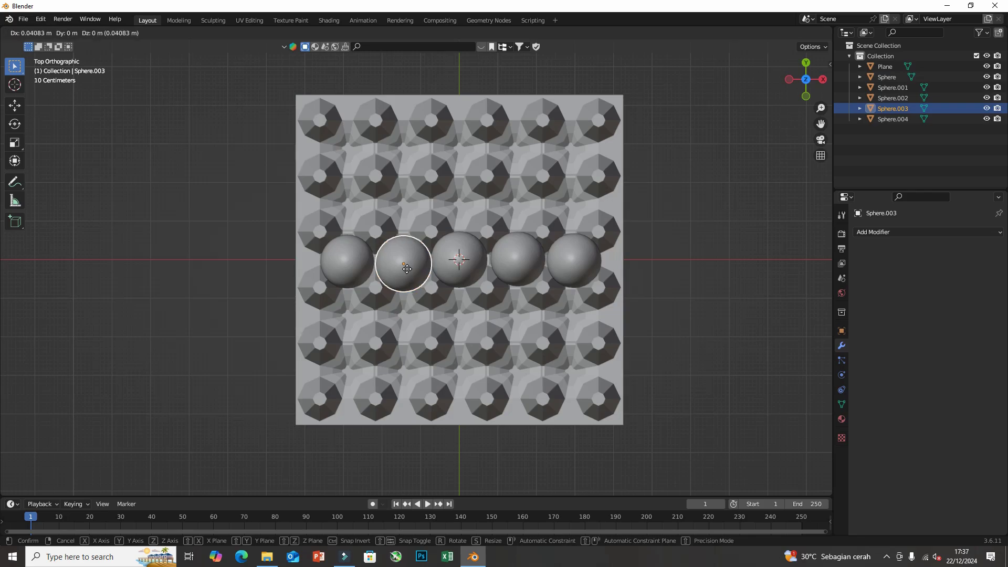
{"action": "left_click", "coordinate": [408, 270]}
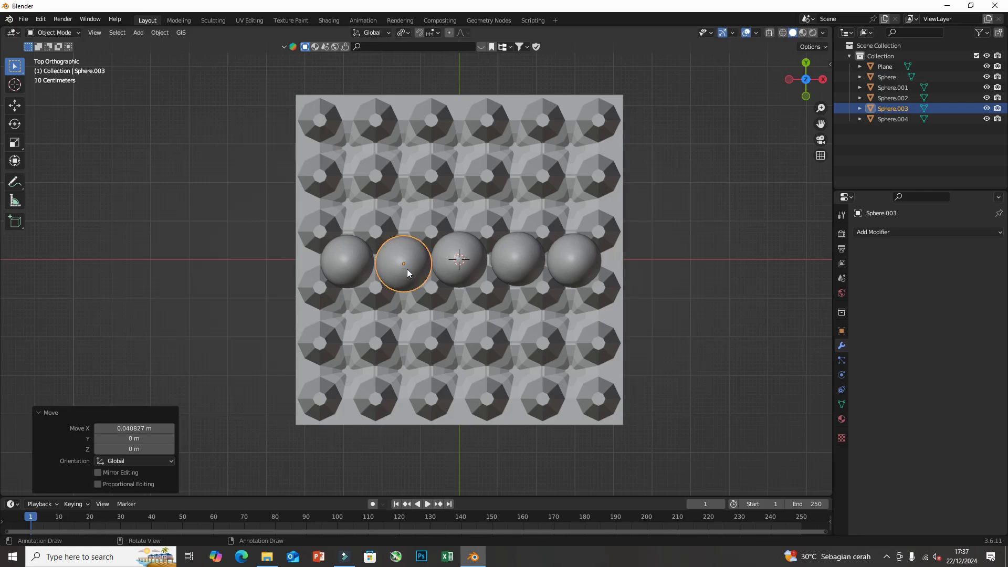
Select the row of five eggs and duplicate it twice along Y, by about 1.48 m and then about 1.46 m
{"action": "left_click", "coordinate": [370, 253], "text": "shift"}
{"action": "left_click", "coordinate": [460, 260], "text": "shift"}
{"action": "left_click", "coordinate": [523, 256], "text": "shift"}
{"action": "left_click", "coordinate": [578, 265], "text": "shift"}
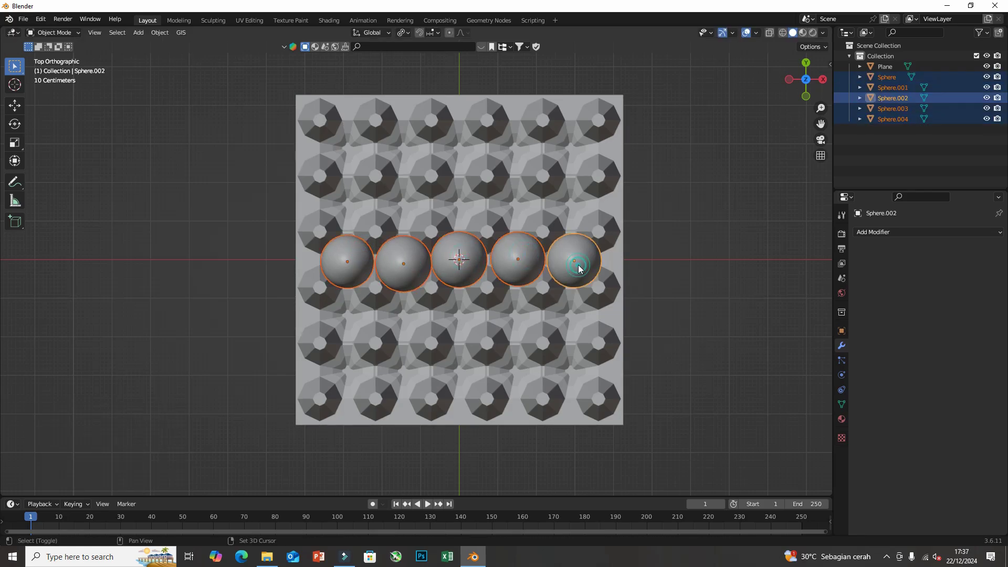
{"action": "key", "text": "shift+d"}
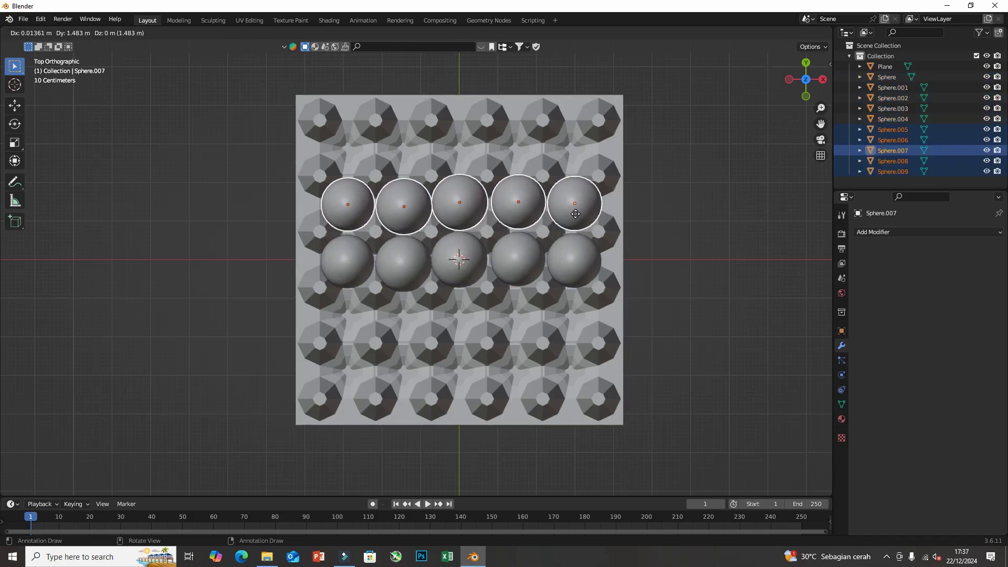
{"action": "left_click", "coordinate": [576, 214]}
{"action": "key", "text": "shift+d"}
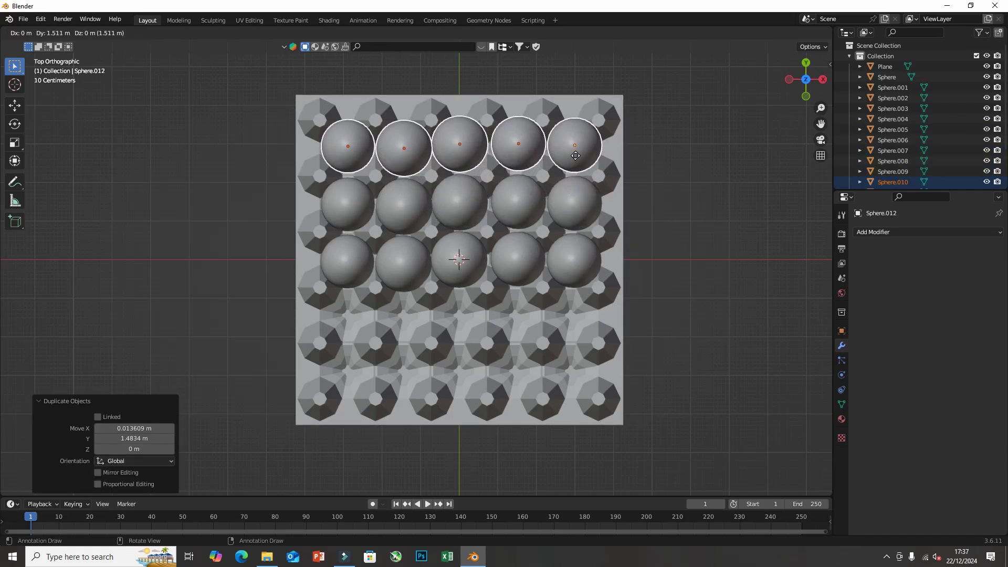
{"action": "left_click", "coordinate": [577, 159]}
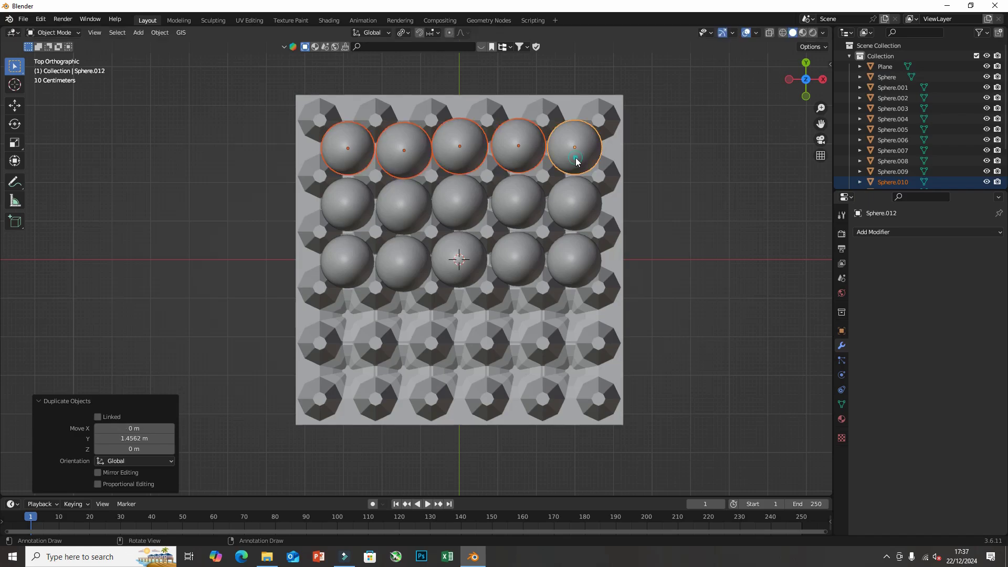
In the new outermost row, shrink the egg at the positive X end and scale the middle egg to about 0.95
{"action": "left_click", "coordinate": [578, 160]}
{"action": "key", "text": "s"}
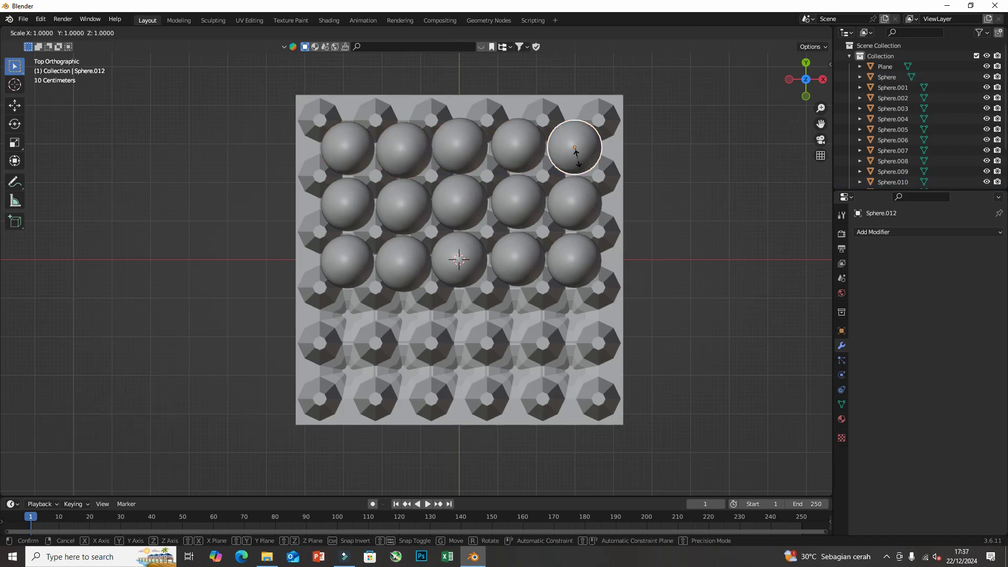
{"action": "left_click", "coordinate": [578, 149]}
{"action": "left_click", "coordinate": [478, 144]}
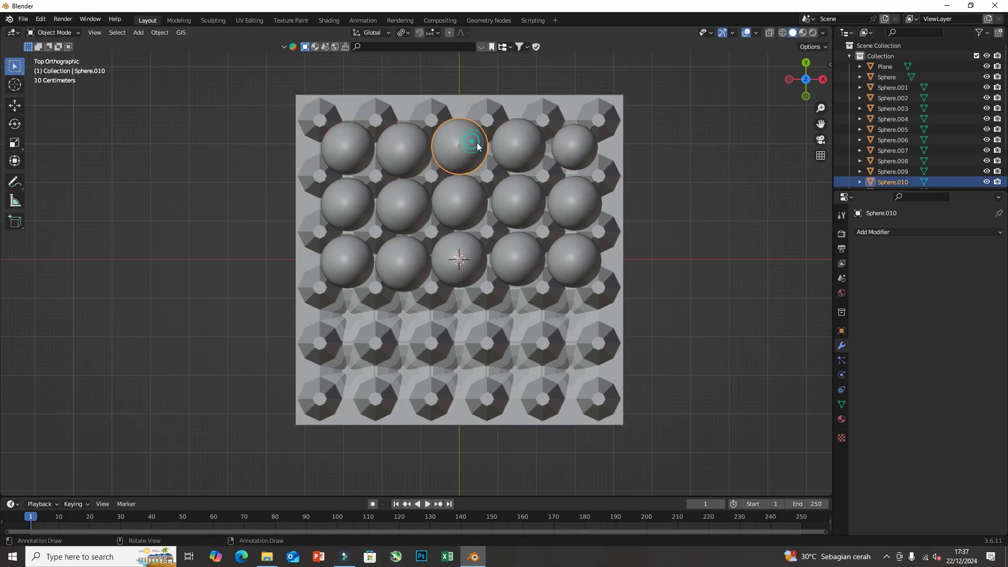
{"action": "key", "text": "s"}
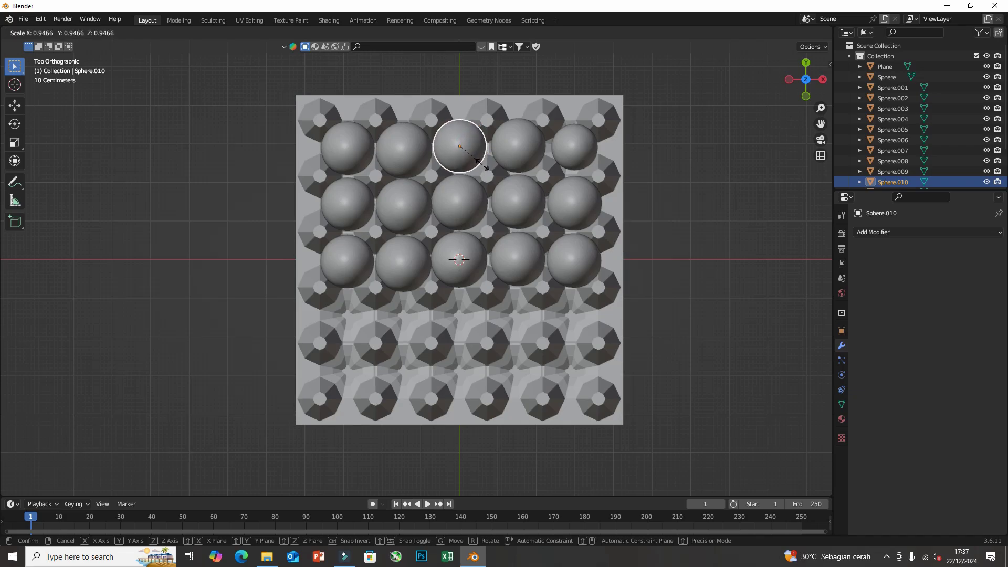
{"action": "left_click", "coordinate": [482, 165]}
Select the outermost positive-Y row of five eggs, duplicate it about 4.38 m along negative Y, and copy that row about 1.47 m further
{"action": "left_click", "coordinate": [361, 159], "text": "shift"}
{"action": "left_click", "coordinate": [395, 148], "text": "shift"}
{"action": "left_click", "coordinate": [520, 154], "text": "shift"}
{"action": "left_click", "coordinate": [573, 149], "text": "shift"}
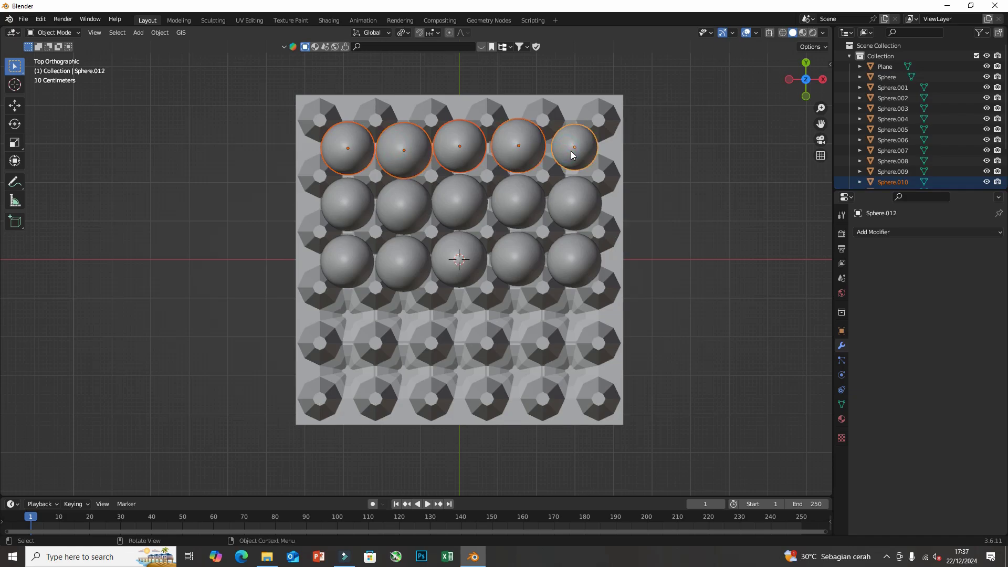
{"action": "key", "text": "shift+d"}
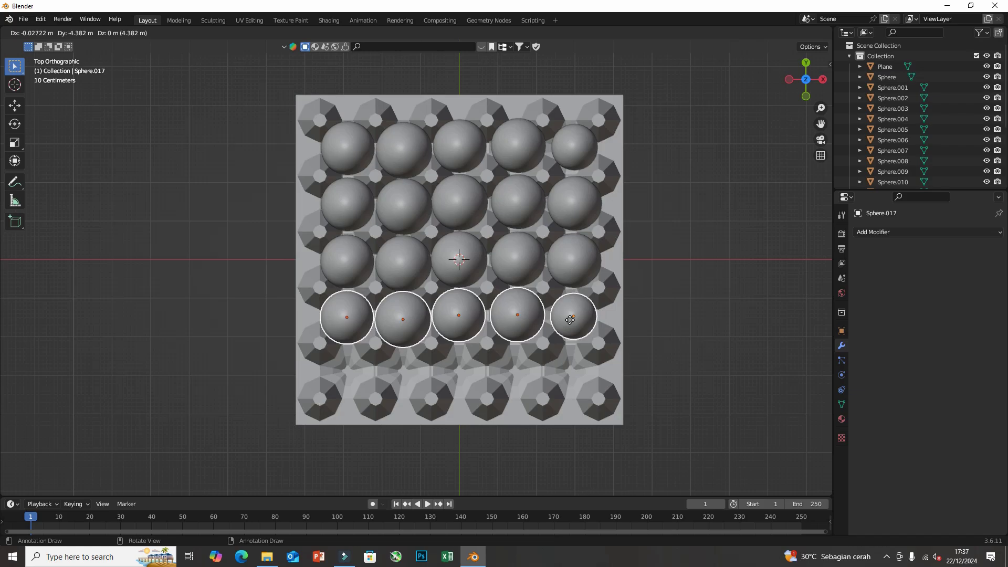
{"action": "left_click", "coordinate": [570, 319]}
{"action": "key", "text": "shift+d"}
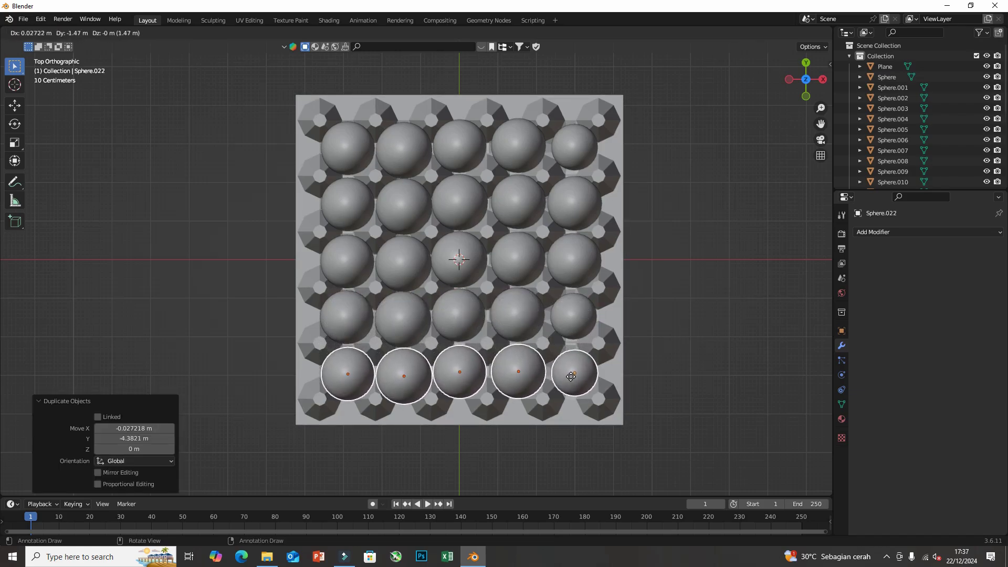
{"action": "left_click", "coordinate": [571, 375]}
In the outermost negative-Y row, shrink the egg at the negative X end and enlarge the one at the positive X end by about 1.196
{"action": "left_click", "coordinate": [361, 364]}
{"action": "key", "text": "s"}
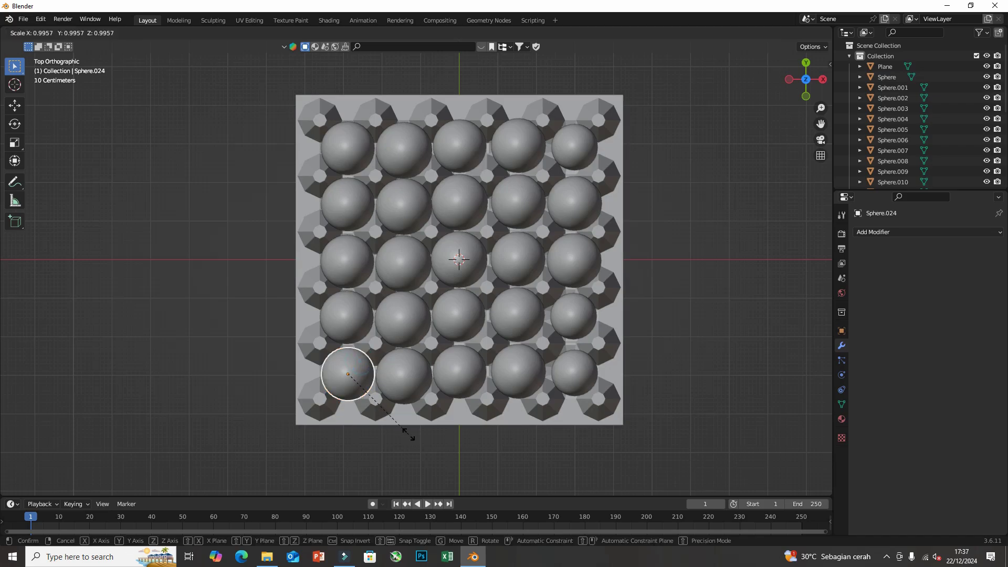
{"action": "left_click", "coordinate": [394, 426]}
{"action": "left_click", "coordinate": [574, 379]}
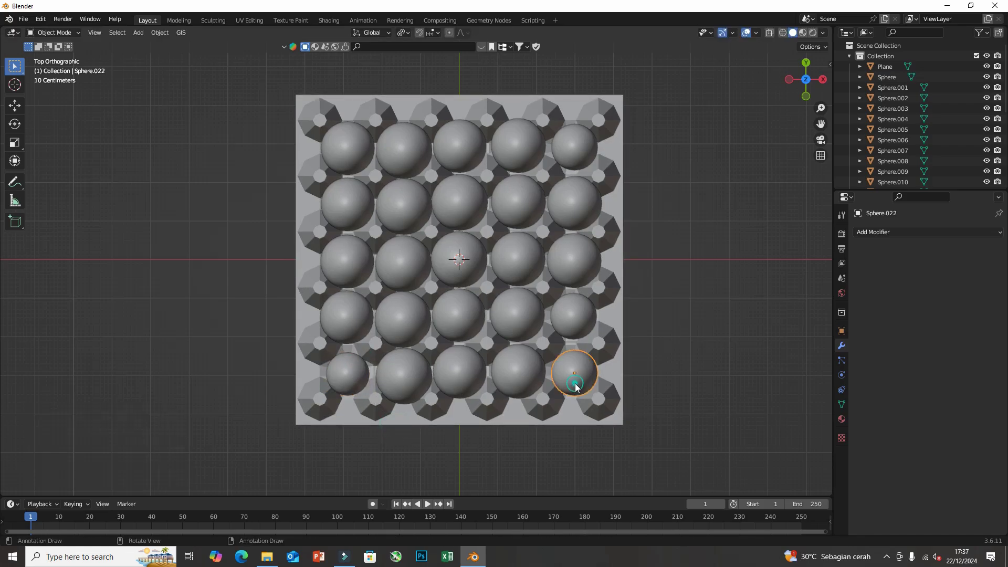
{"action": "key", "text": "s"}
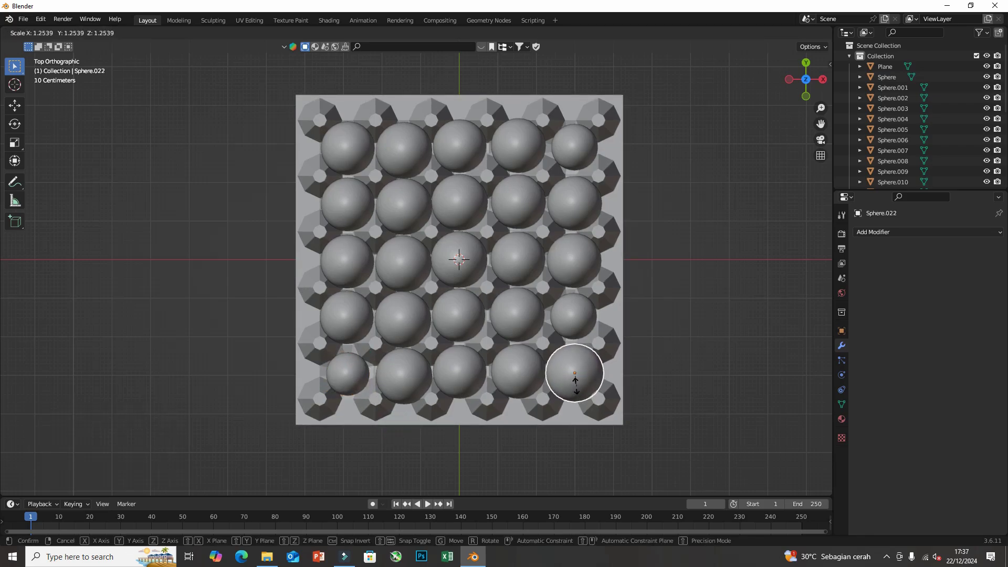
{"action": "left_click", "coordinate": [576, 381]}
In front view, lower the shrunken corner egg about 0.049 m along Z
{"action": "middle_click_drag", "start_coordinate": [342, 360], "coordinate": [490, 310]}
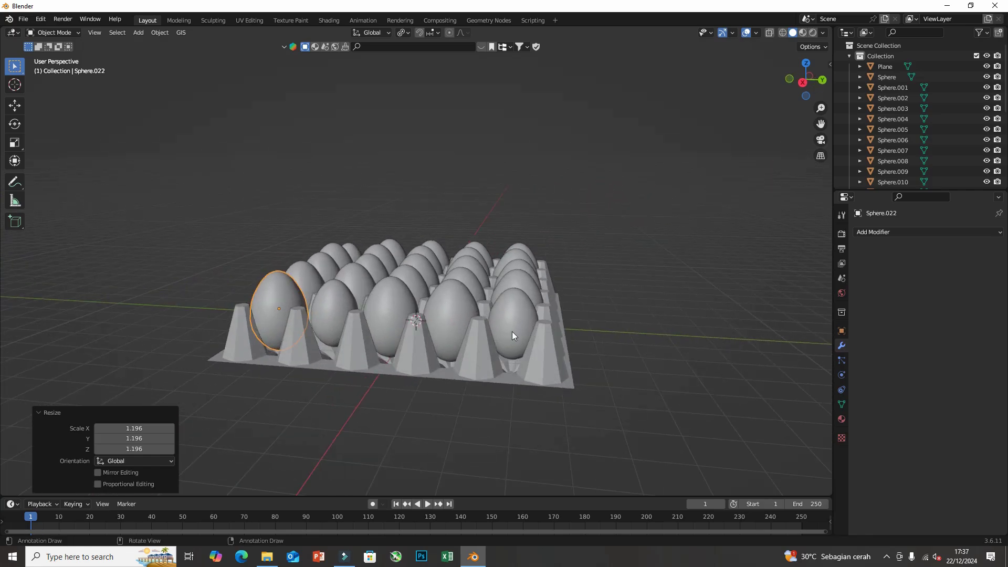
{"action": "key", "text": "grave"}
{"action": "left_click", "coordinate": [465, 289]}
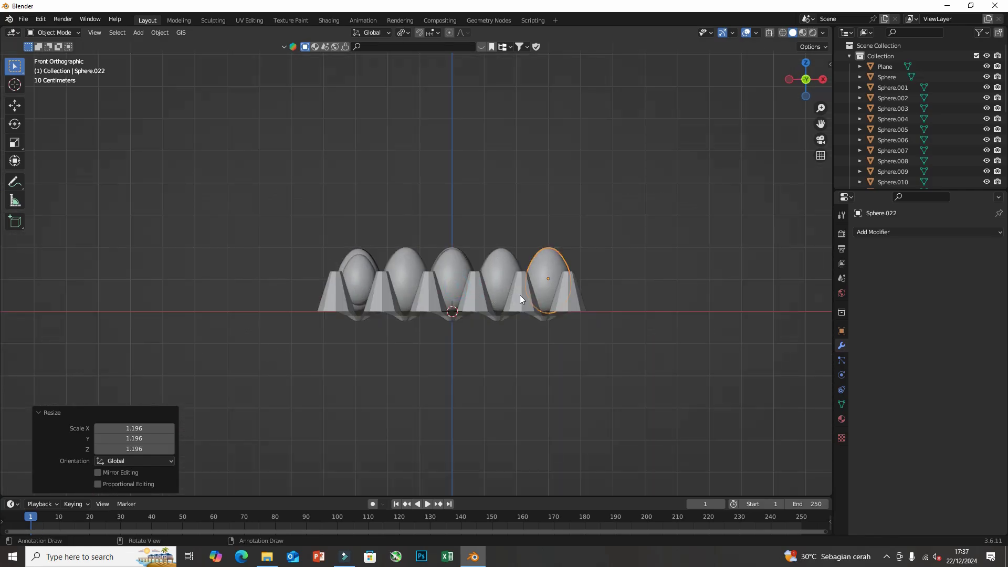
{"action": "left_click", "coordinate": [358, 282]}
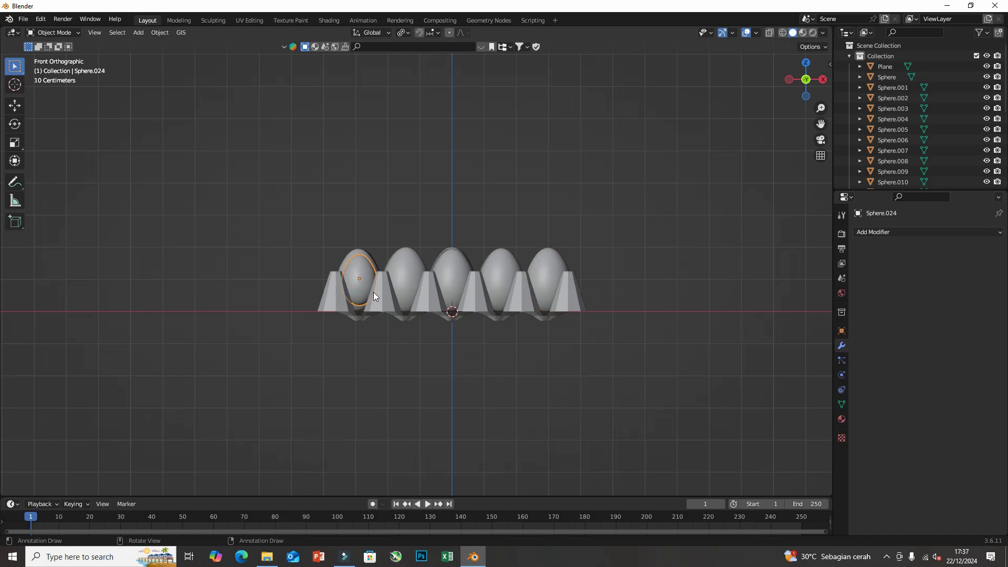
{"action": "key", "text": "g"}
{"action": "key", "text": "z"}
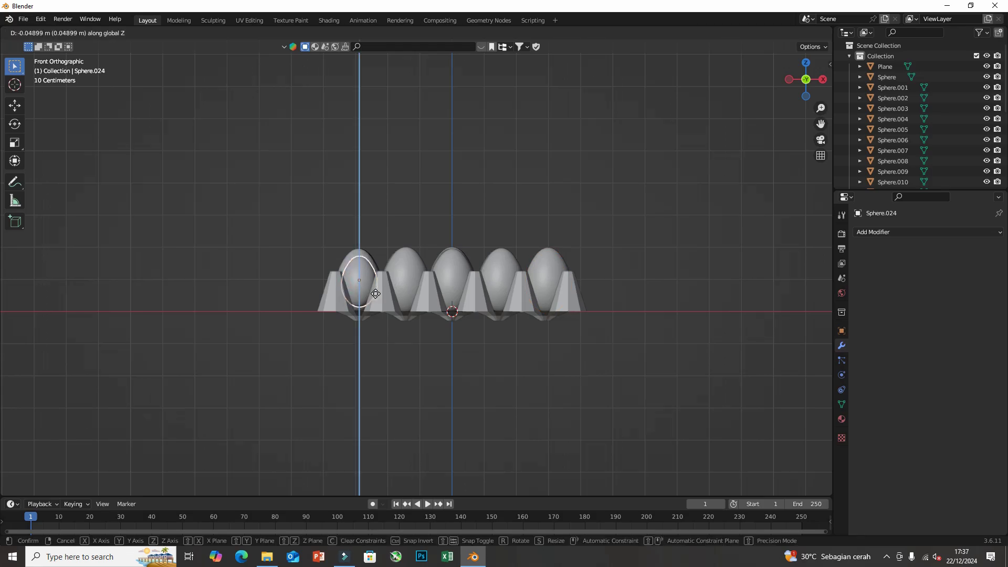
{"action": "left_click", "coordinate": [376, 293]}
{"action": "middle_click_drag", "start_coordinate": [334, 291], "coordinate": [420, 291]}
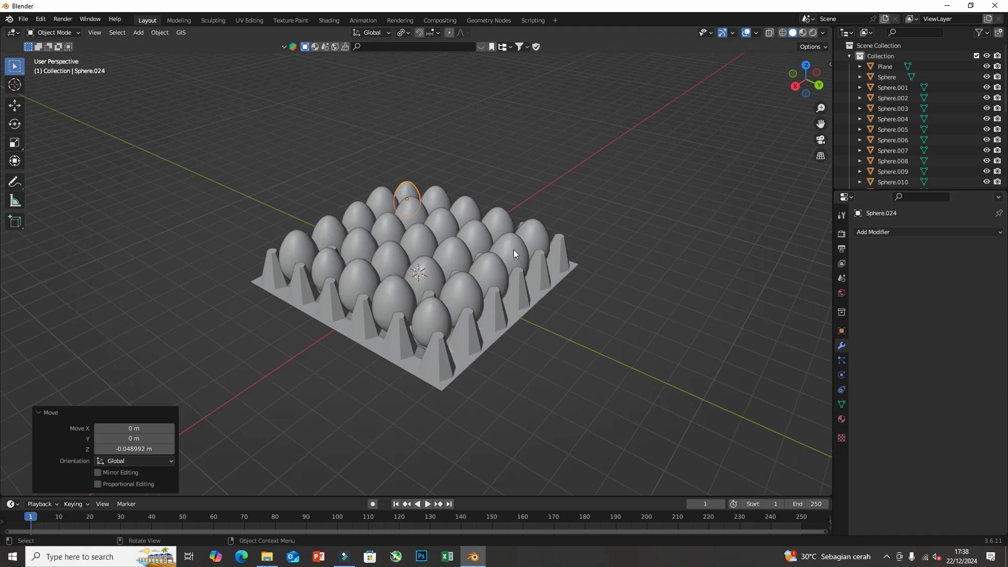
Give the tray a new material with a pale blue base colour of hue 0.540, saturation 0.356, and switch to material preview shading
{"action": "left_click", "coordinate": [522, 289]}
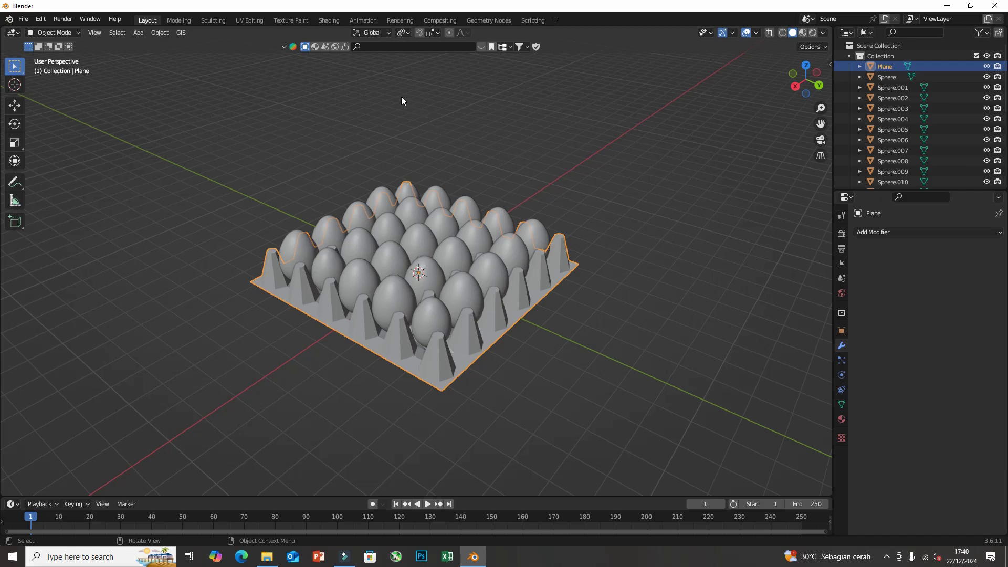
{"action": "left_click", "coordinate": [841, 420]}
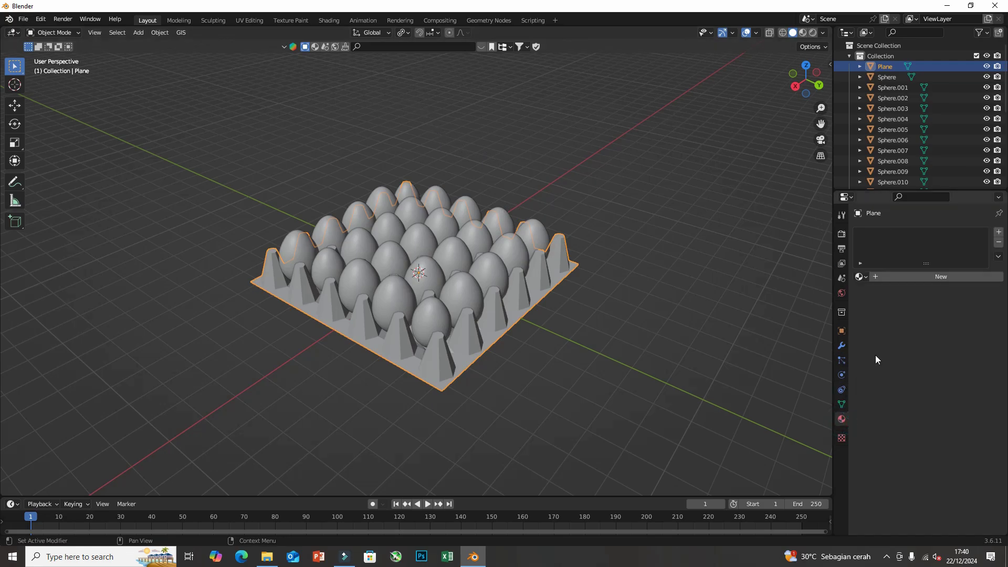
{"action": "left_click", "coordinate": [915, 278]}
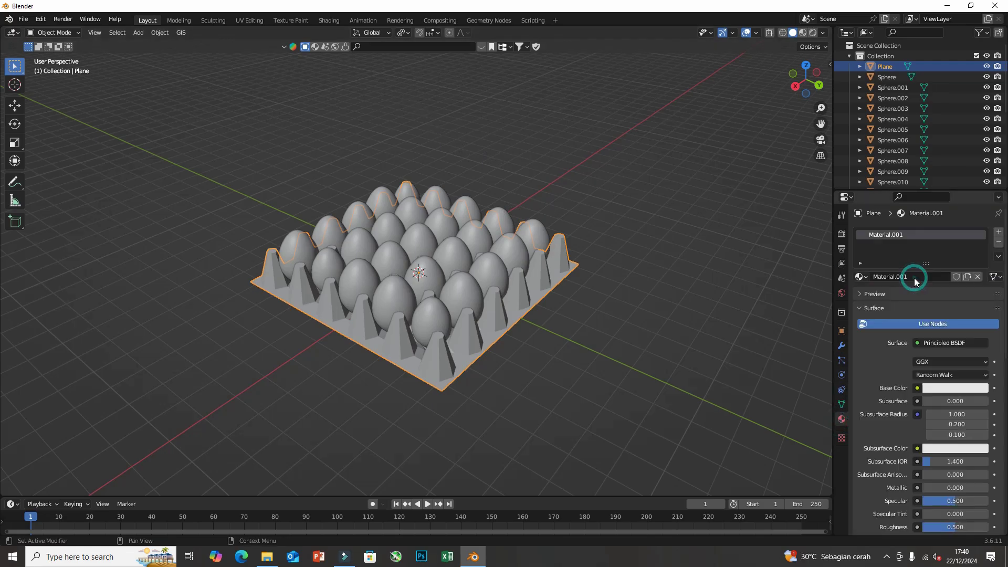
{"action": "left_click", "coordinate": [952, 390]}
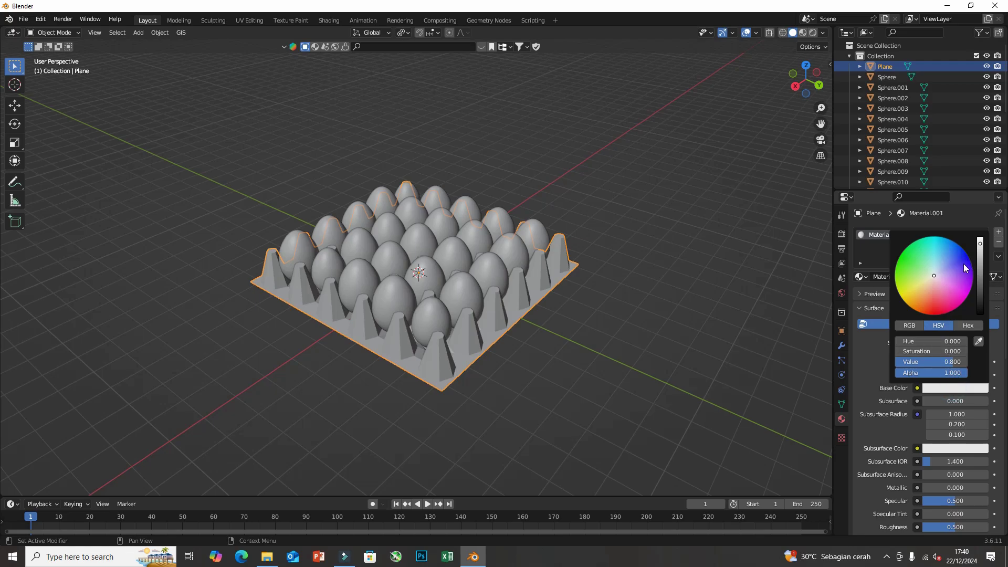
{"action": "left_click", "coordinate": [935, 275]}
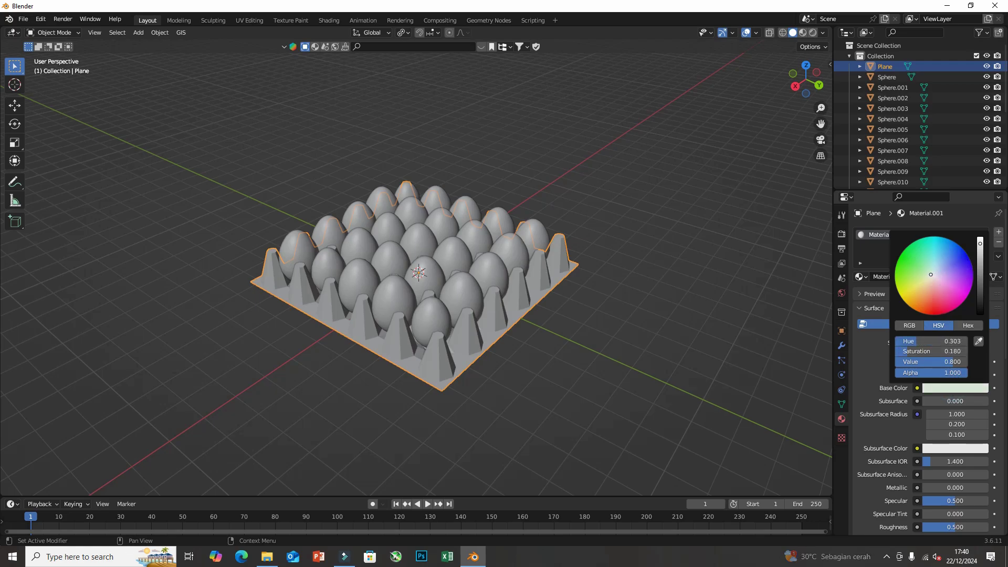
{"action": "left_click", "coordinate": [931, 280]}
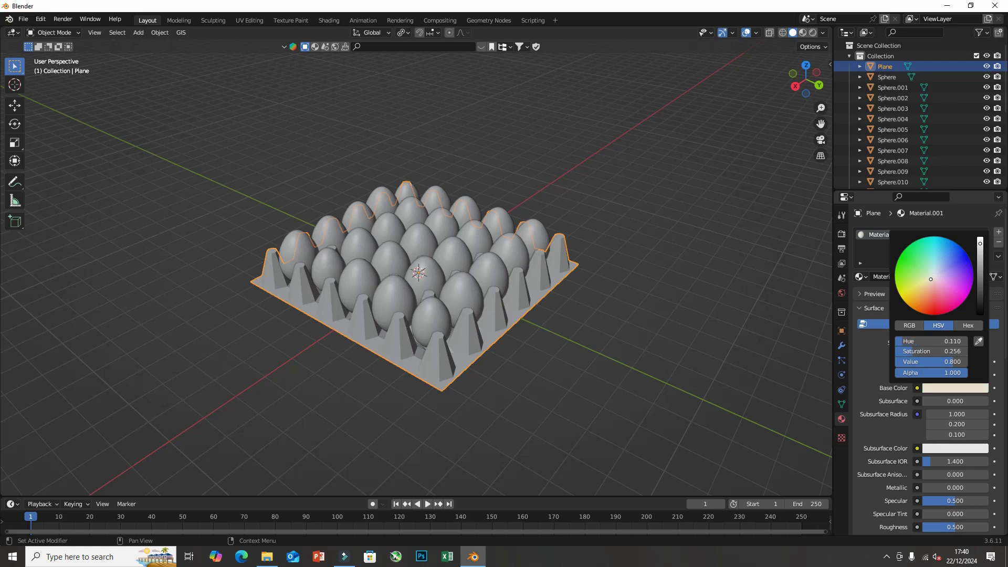
{"action": "left_click_drag", "start_coordinate": [931, 275], "coordinate": [935, 268]}
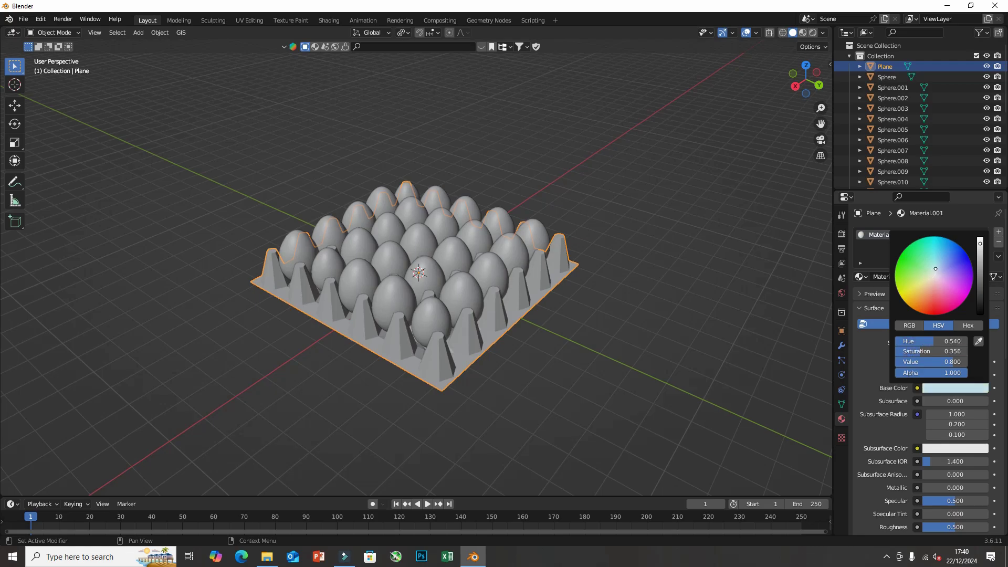
{"action": "left_click", "coordinate": [803, 32]}
{"action": "left_click", "coordinate": [547, 316]}
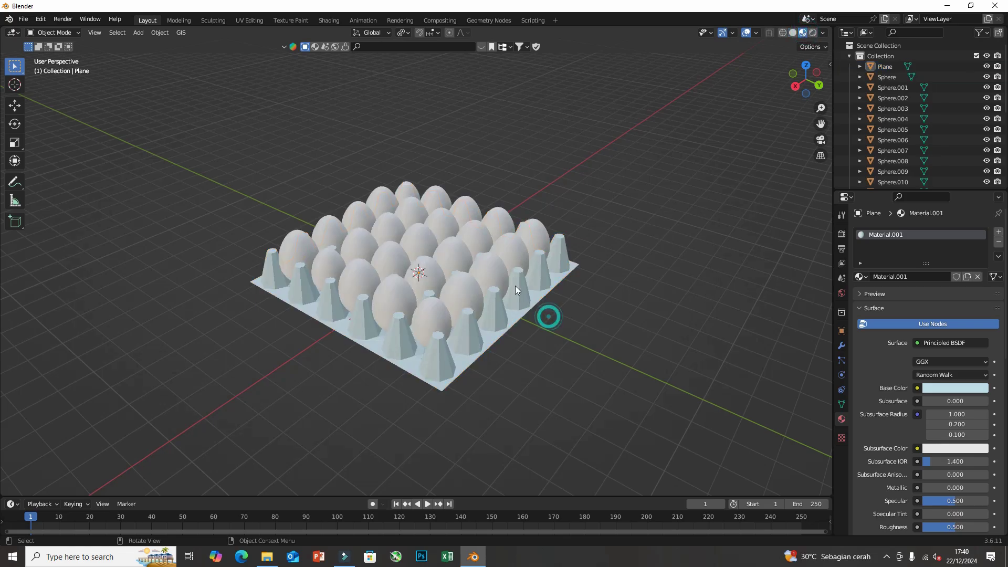
Hide the tray, select all the eggs and parent them to the tray with the Object option
{"action": "left_click", "coordinate": [498, 276]}
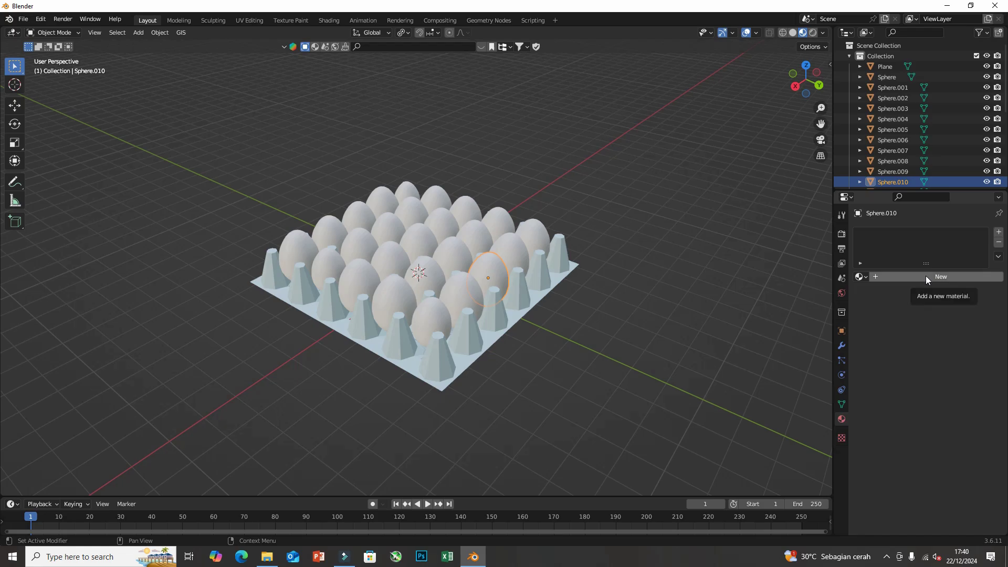
{"action": "middle_click_drag", "start_coordinate": [604, 260], "coordinate": [481, 303]}
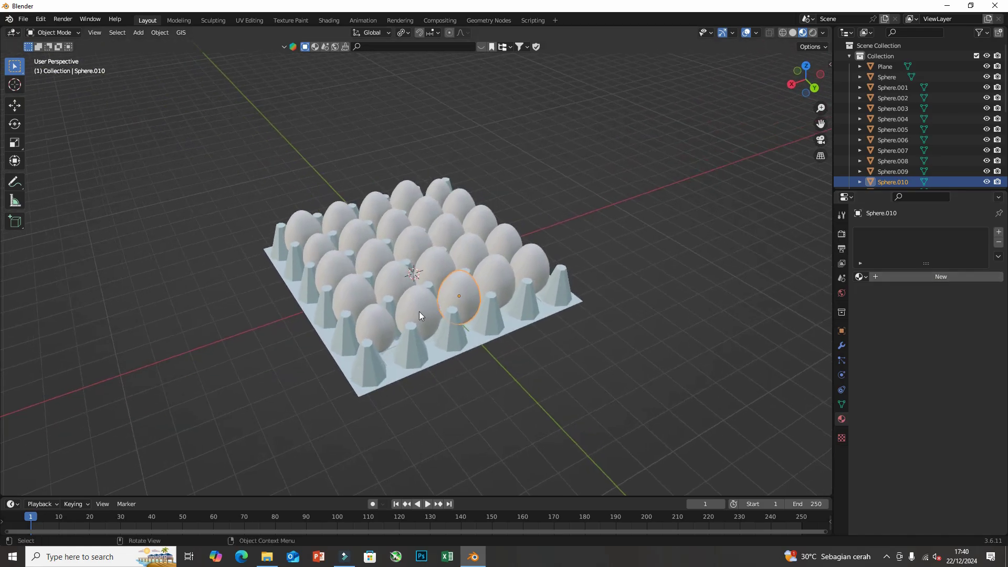
{"action": "left_click", "coordinate": [424, 345]}
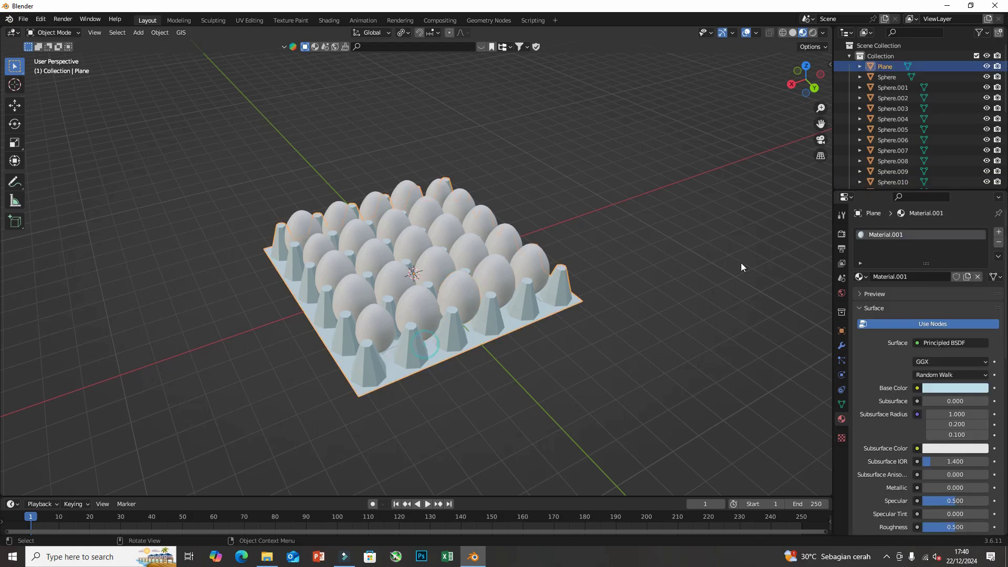
{"action": "left_click", "coordinate": [987, 66]}
{"action": "left_click_drag", "start_coordinate": [243, 142], "coordinate": [585, 383]}
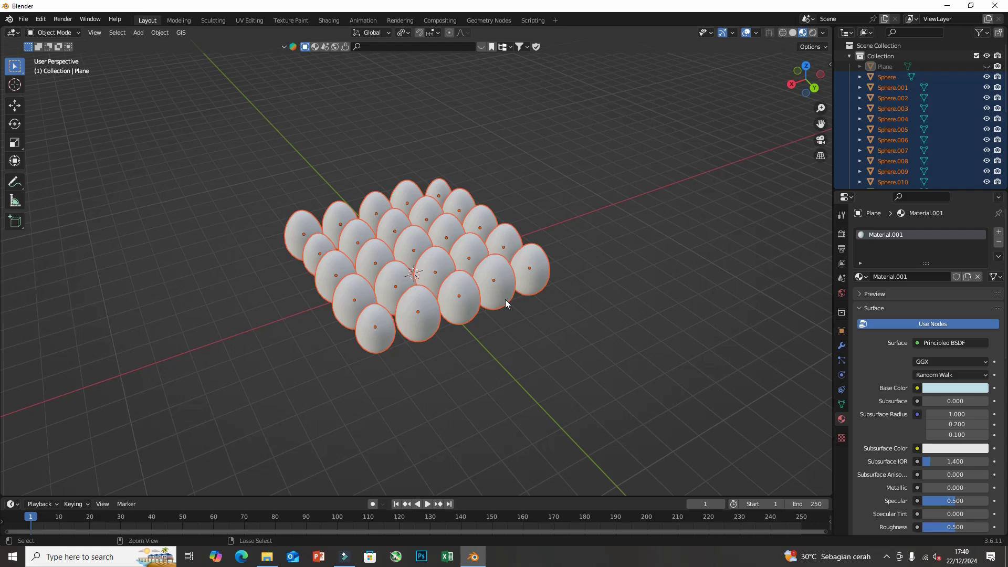
{"action": "key", "text": "ctrl+p"}
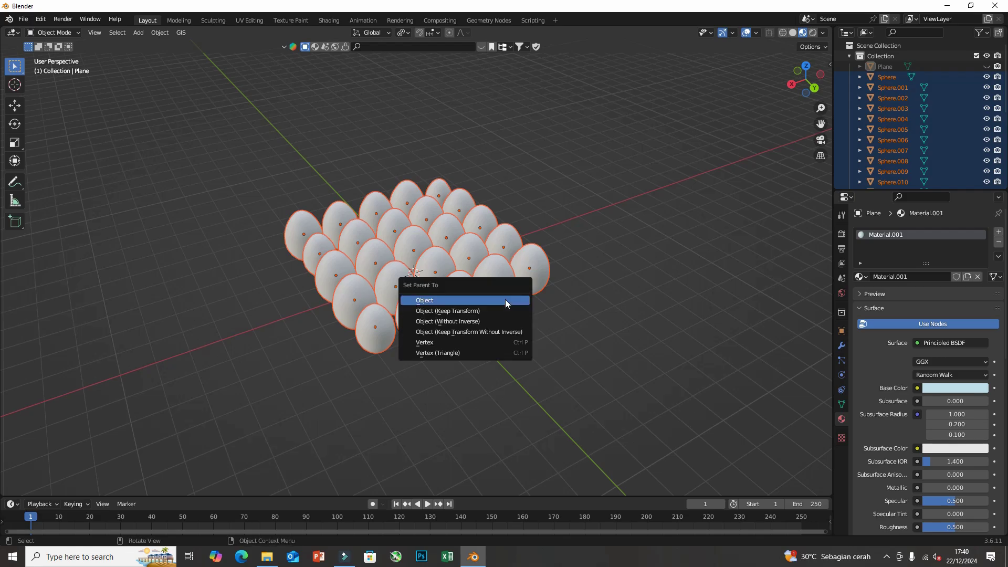
{"action": "left_click", "coordinate": [505, 303]}
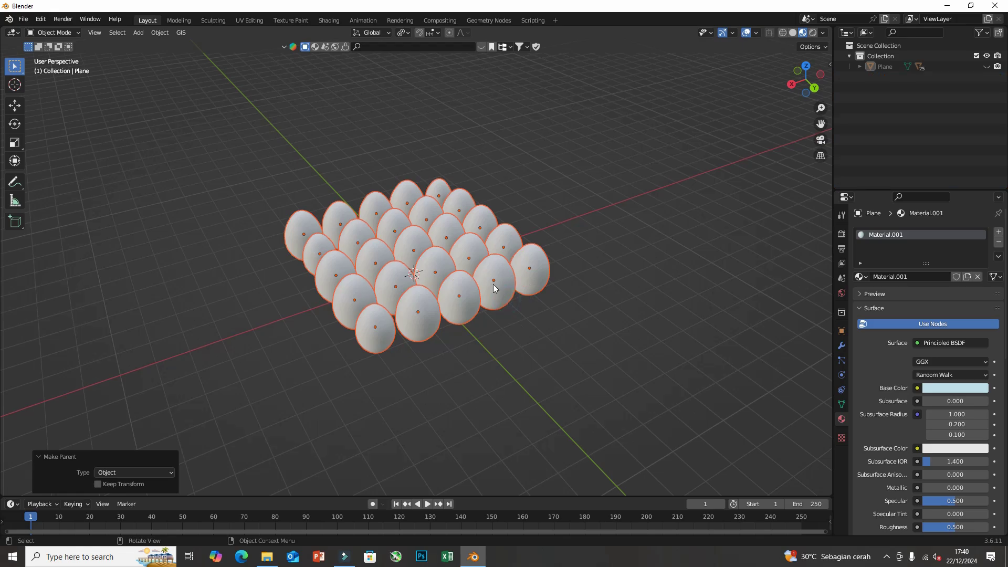
Give the egg at the negative-X end of the outermost positive-Y row a new teal material of hue 0.477, saturation 0.812, value 0.604
{"action": "left_click", "coordinate": [492, 281]}
{"action": "left_click", "coordinate": [540, 269]}
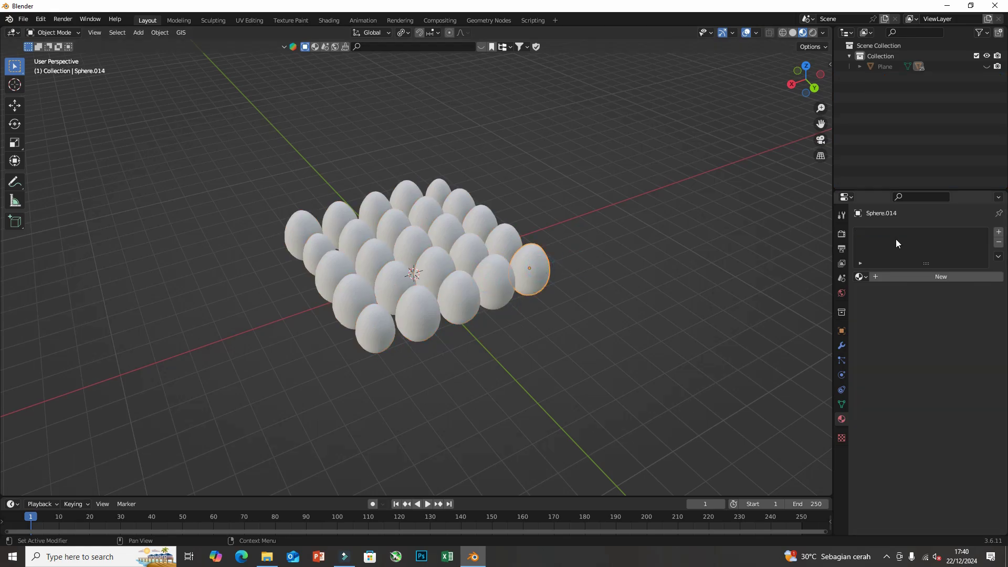
{"action": "left_click", "coordinate": [890, 279]}
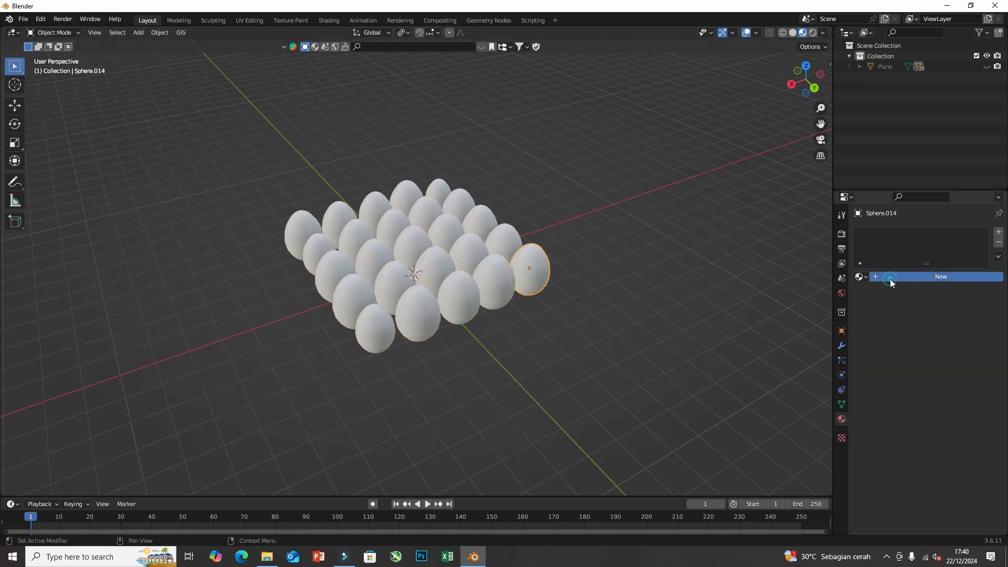
{"action": "left_click", "coordinate": [935, 388]}
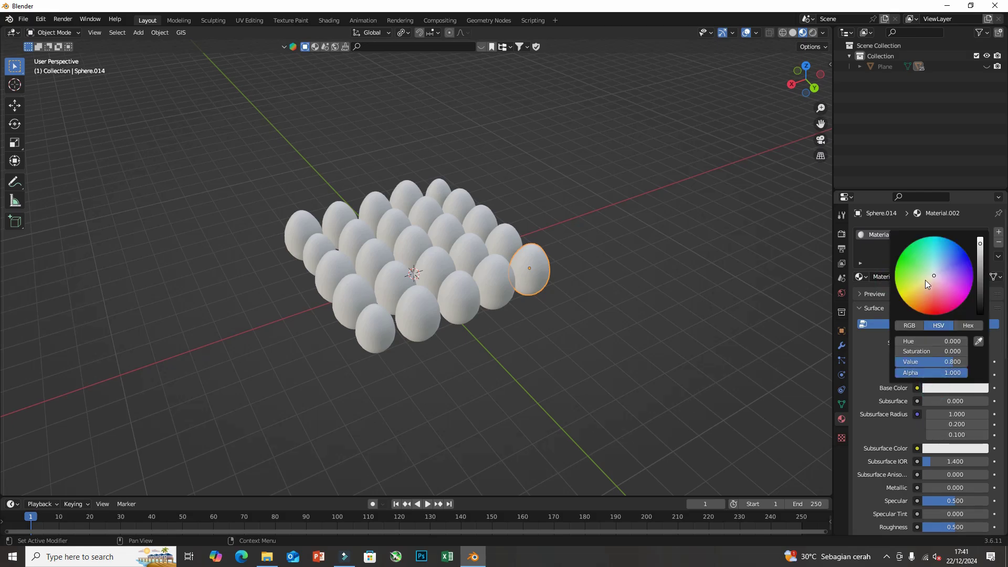
{"action": "mouse_move", "coordinate": [934, 273]}
{"action": "left_mouse_down"}
{"action": "mouse_move", "coordinate": [923, 292]}
{"action": "mouse_move", "coordinate": [919, 265]}
{"action": "mouse_move", "coordinate": [932, 256]}
{"action": "left_mouse_up"}
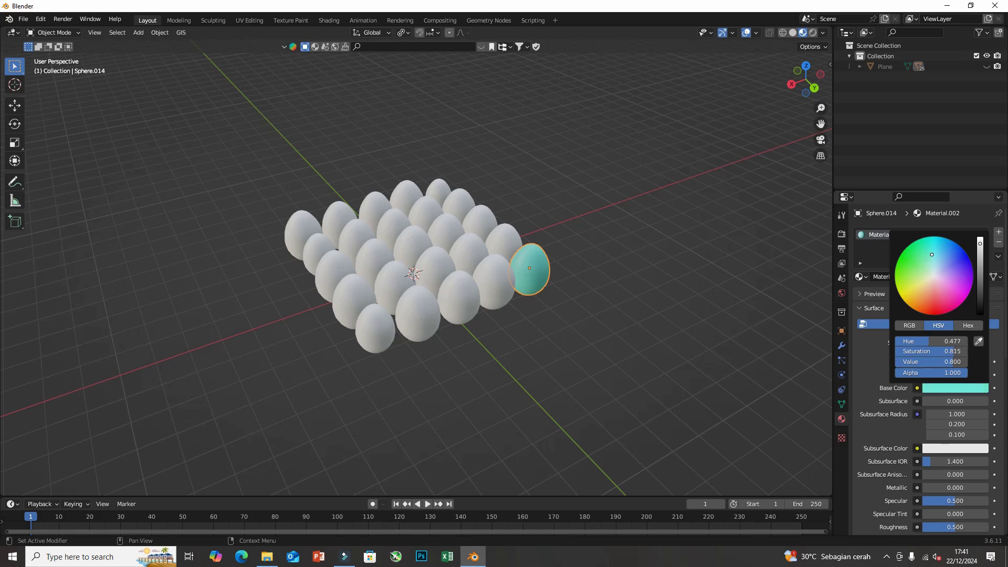
{"action": "left_click_drag", "start_coordinate": [980, 241], "coordinate": [979, 252]}
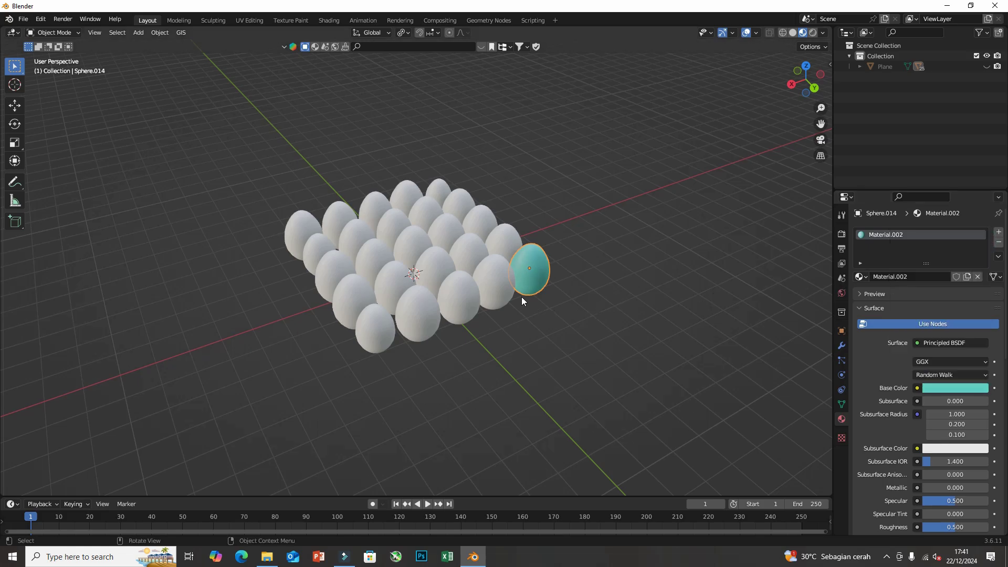
With the neighbouring egg in that row active, select all the eggs and assign the existing teal Material.002
{"action": "left_click", "coordinate": [504, 285]}
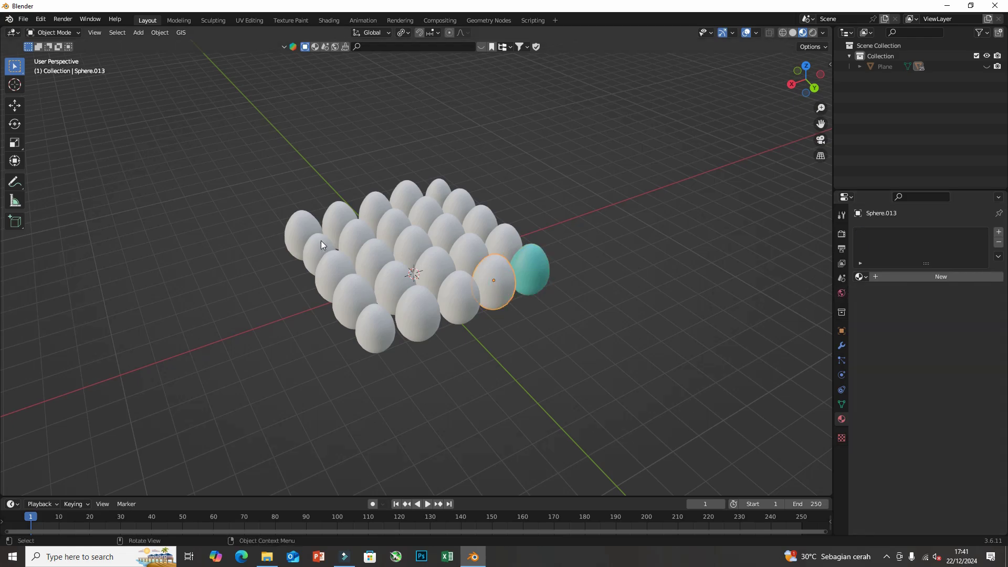
{"action": "left_click_drag", "start_coordinate": [218, 153], "coordinate": [619, 367]}
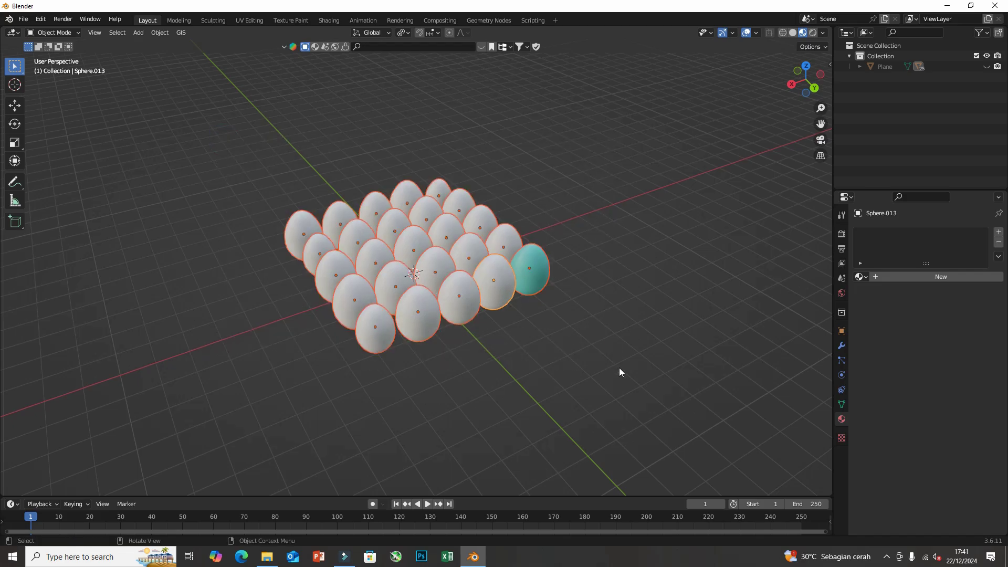
{"action": "left_click", "coordinate": [860, 276]}
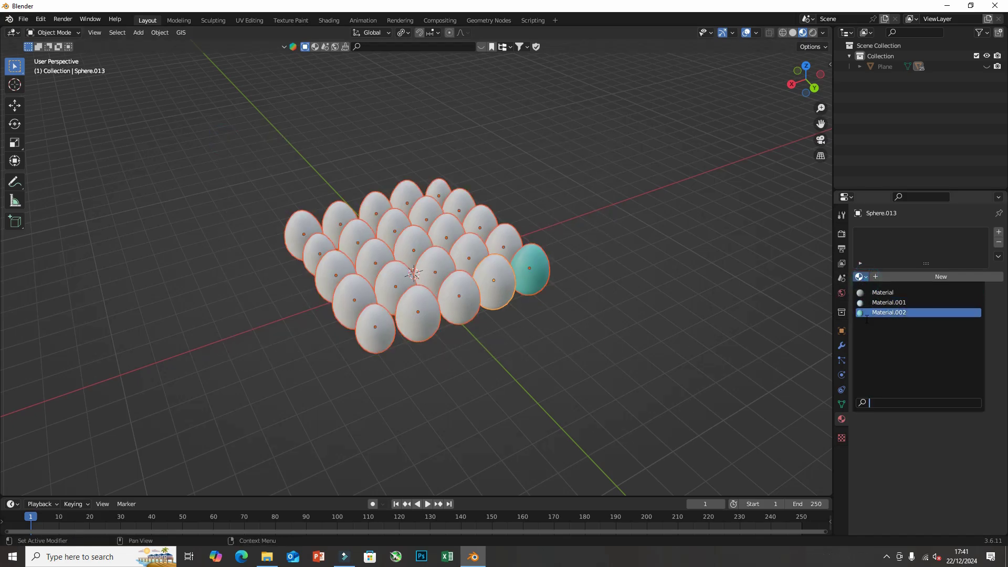
{"action": "left_click", "coordinate": [878, 313]}
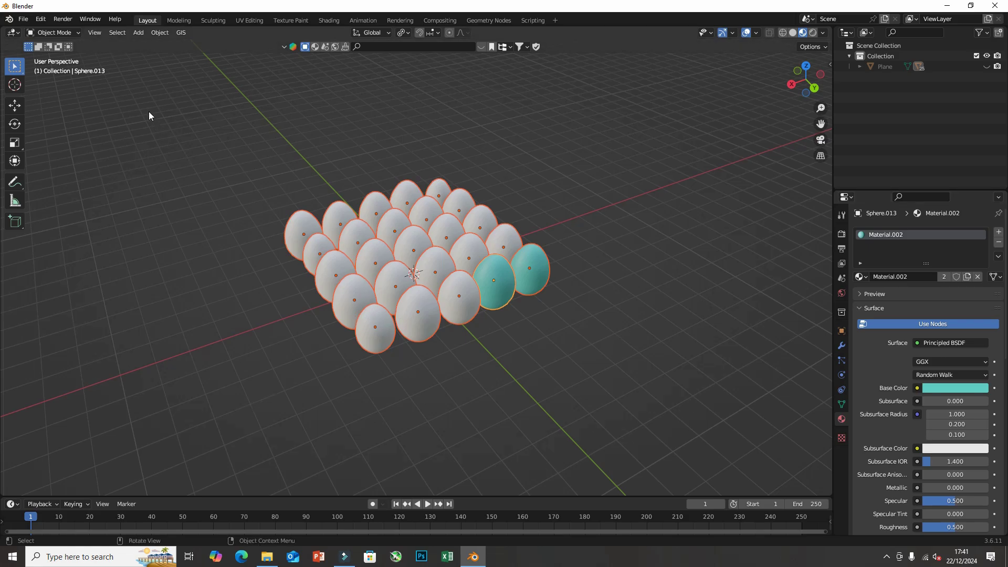
{"action": "left_click", "coordinate": [113, 32]}
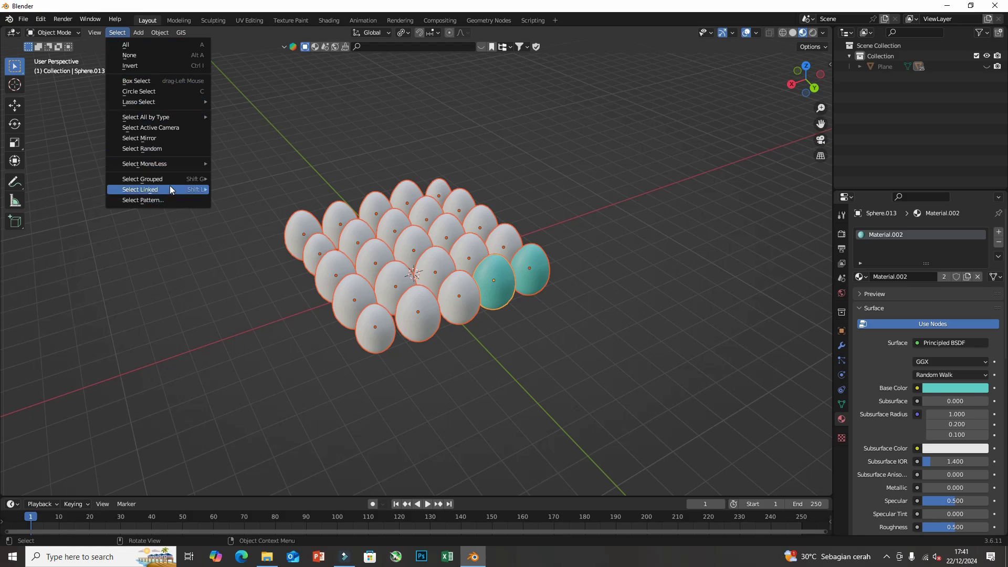
{"action": "mouse_move", "coordinate": [171, 183]}
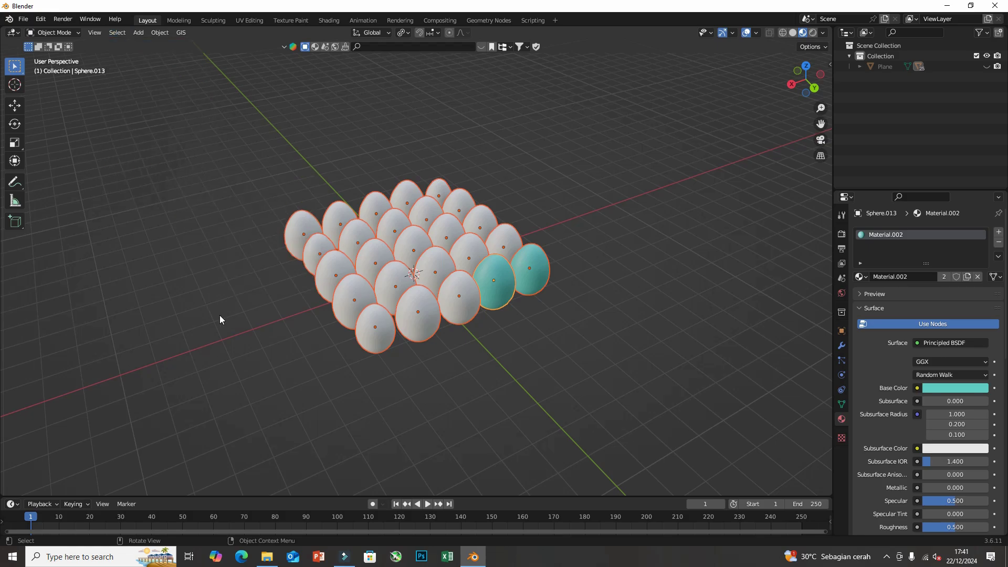
Assign Material.002 one by one to the three remaining white eggs of the outermost positive-Y row
{"action": "left_click", "coordinate": [465, 308]}
{"action": "middle_click_drag", "start_coordinate": [465, 308], "coordinate": [431, 315]}
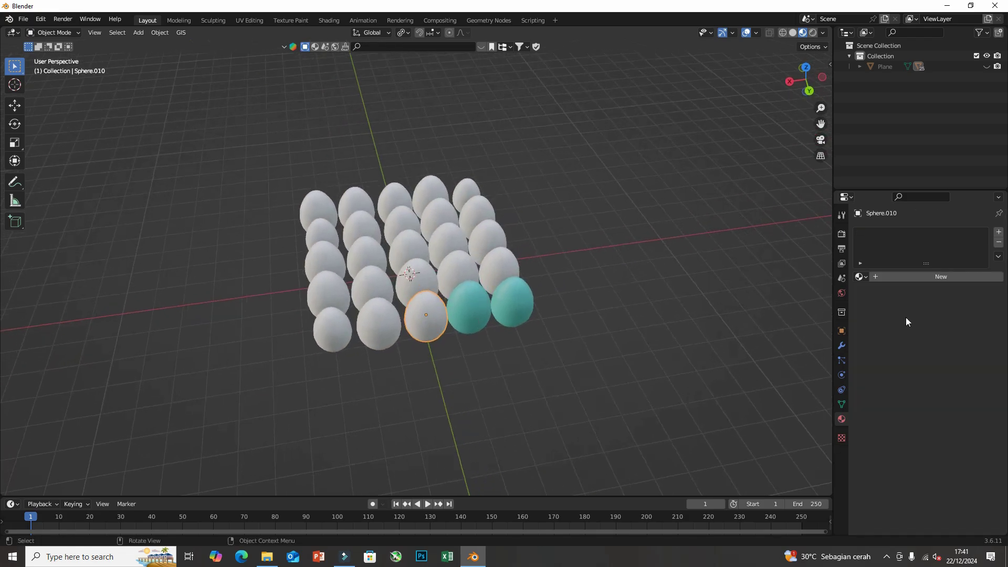
{"action": "left_click", "coordinate": [865, 276]}
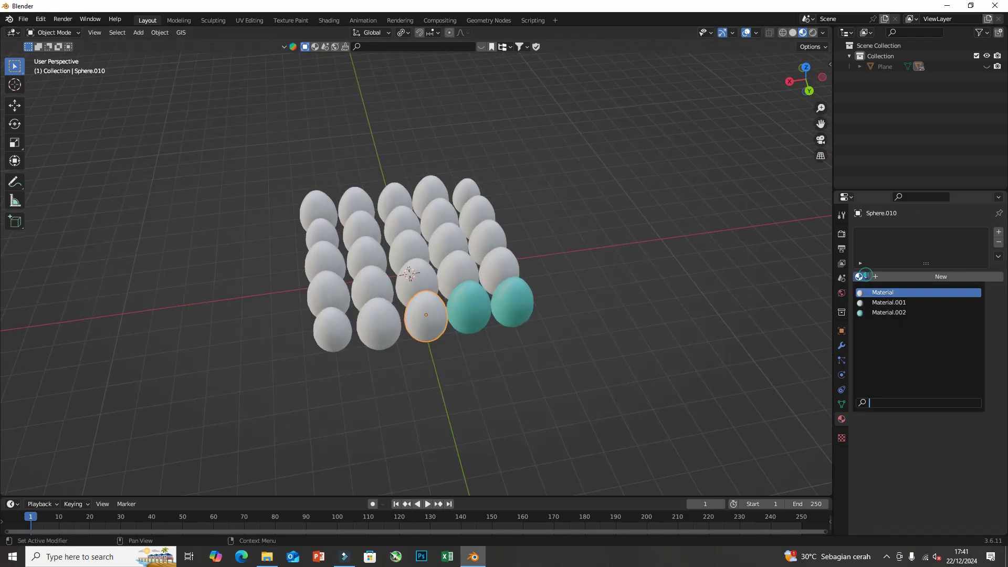
{"action": "left_click", "coordinate": [869, 313]}
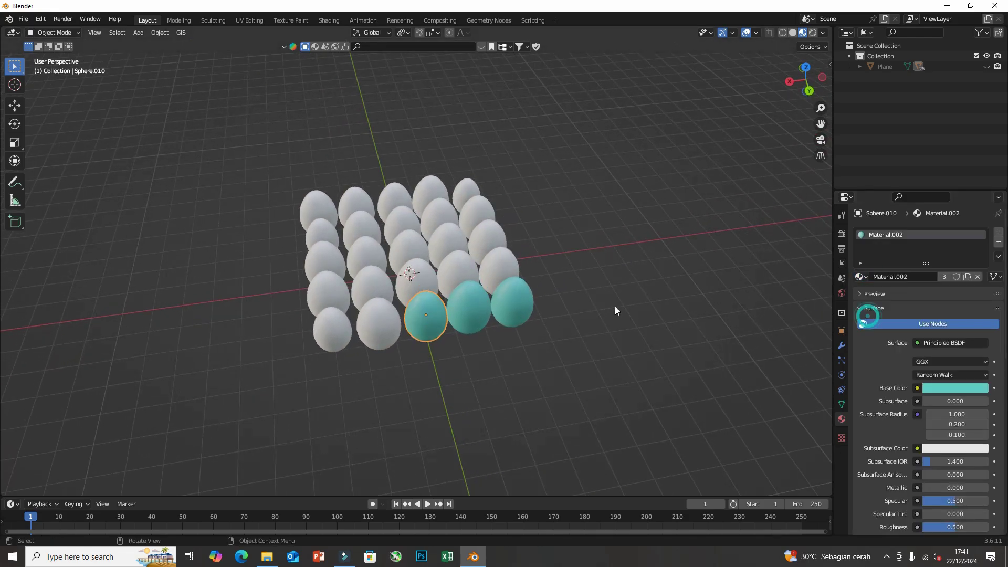
{"action": "left_click", "coordinate": [398, 320]}
{"action": "left_click", "coordinate": [859, 276]}
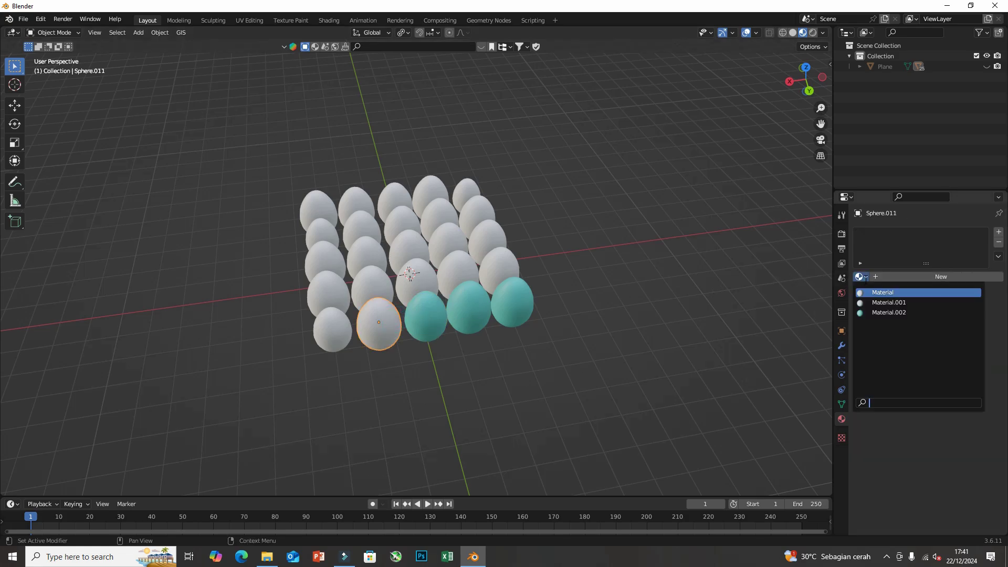
{"action": "left_click", "coordinate": [869, 313]}
{"action": "left_click", "coordinate": [342, 336]}
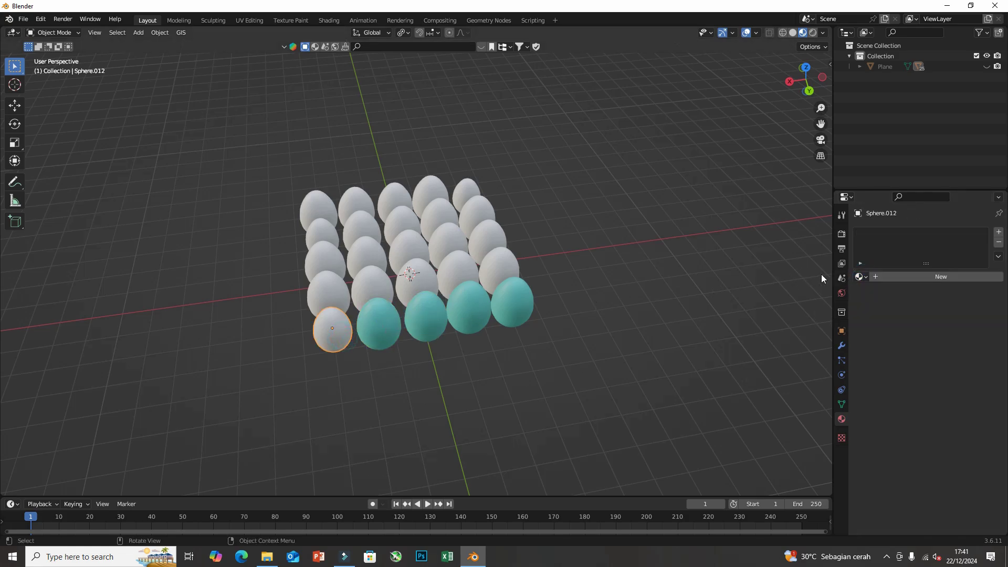
{"action": "left_click", "coordinate": [860, 277]}
{"action": "left_click", "coordinate": [866, 313]}
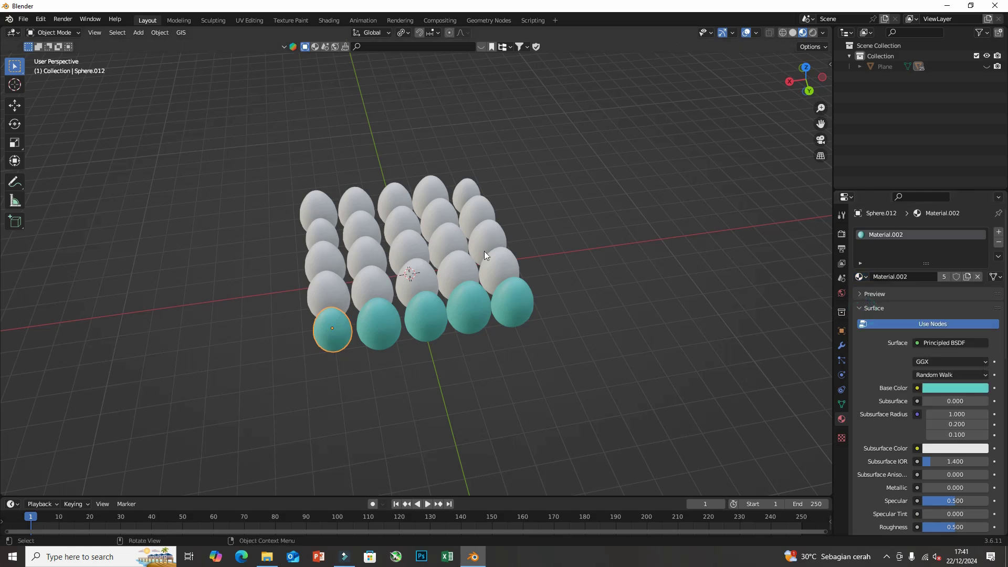
Try to join the four rows of white eggs, and parent them to the active teal corner egg with Object (Keep Transform)
{"action": "left_click_drag", "start_coordinate": [236, 151], "coordinate": [543, 268]}
{"action": "middle_click_drag", "start_coordinate": [543, 267], "coordinate": [527, 301]}
{"action": "left_click_drag", "start_coordinate": [249, 145], "coordinate": [523, 320]}
{"action": "key", "text": "ctrl+j"}
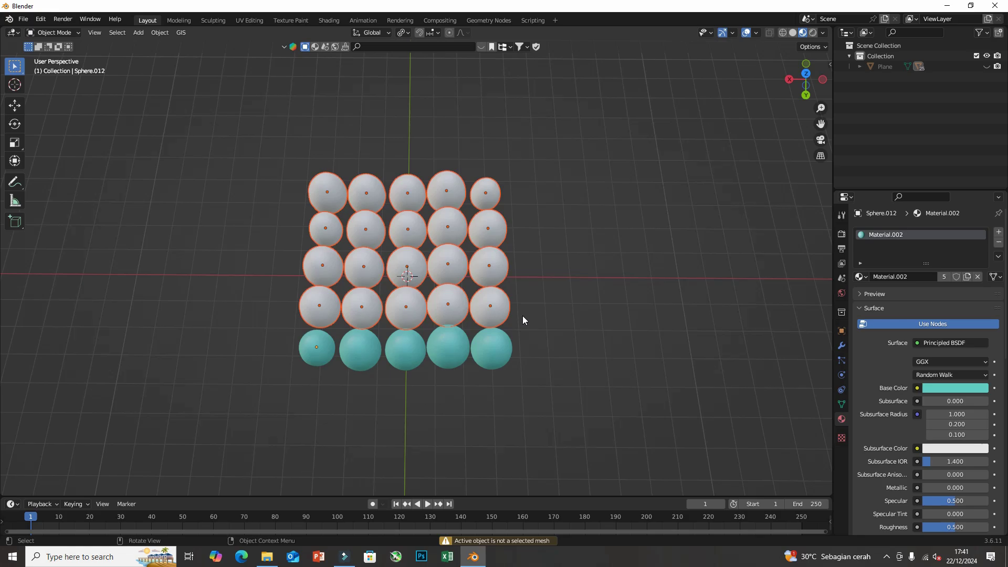
{"action": "key", "text": "ctrl+p"}
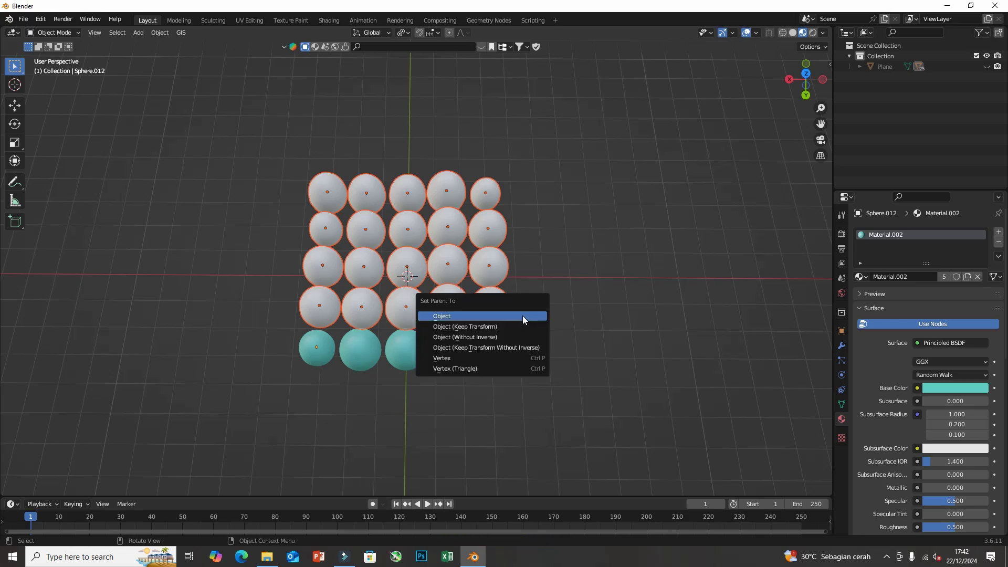
{"action": "left_click", "coordinate": [510, 322]}
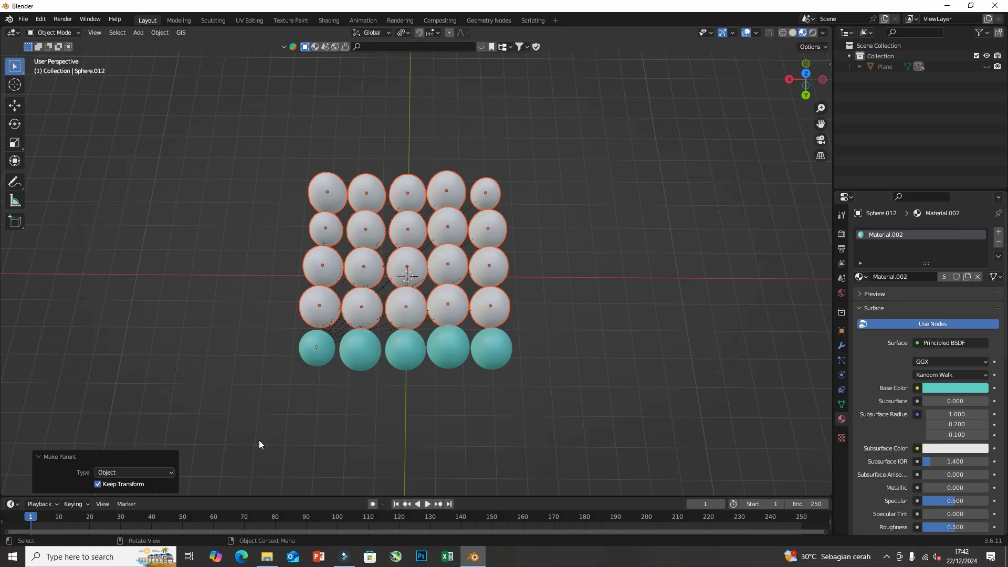
Try to apply Material.002 to all the selected white eggs at once, then deselect them
{"action": "left_click", "coordinate": [943, 386]}
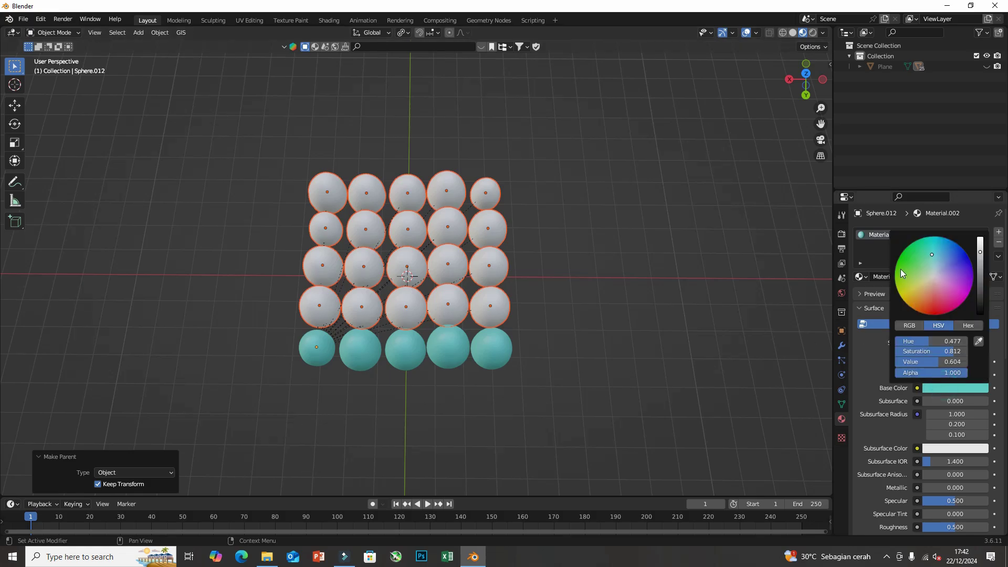
{"action": "left_click", "coordinate": [862, 276]}
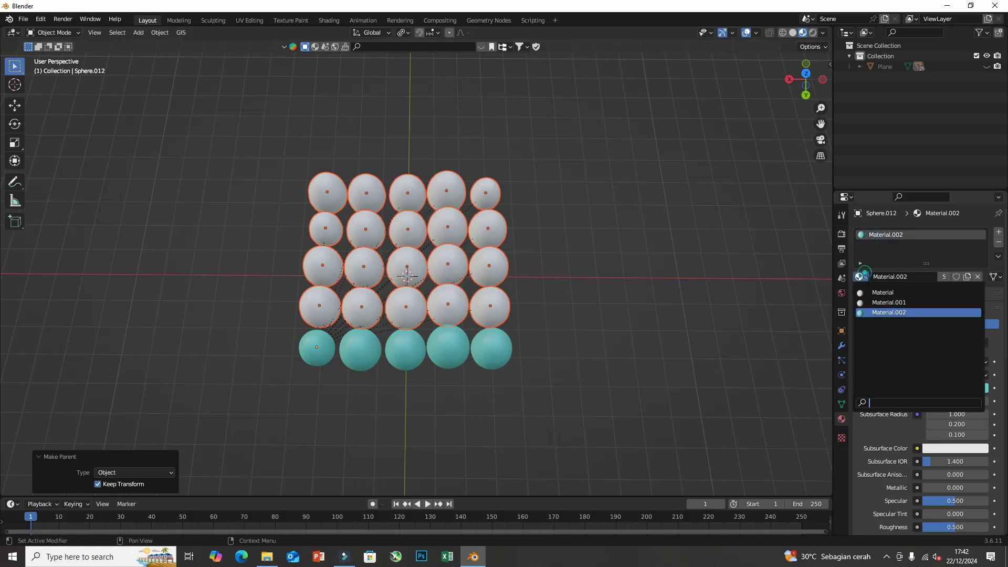
{"action": "left_click", "coordinate": [872, 313]}
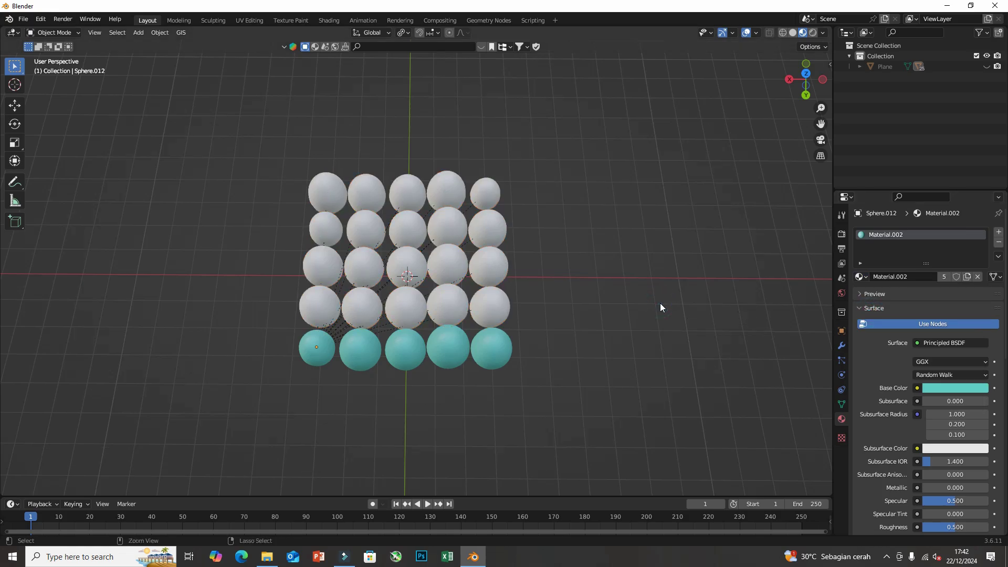
{"action": "left_click", "coordinate": [661, 308]}
Assign Material.002 to the middle egg and the two eggs towards negative X in the second row from the positive-Y side
{"action": "left_click", "coordinate": [497, 309]}
{"action": "middle_click_drag", "start_coordinate": [497, 308], "coordinate": [577, 276]}
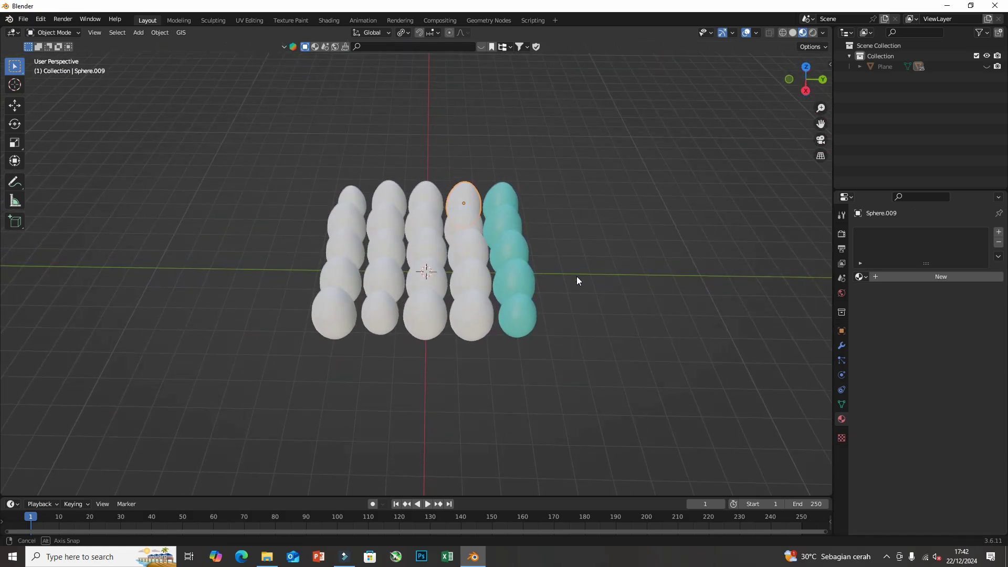
{"action": "left_click", "coordinate": [862, 276]}
{"action": "left_click", "coordinate": [888, 311]}
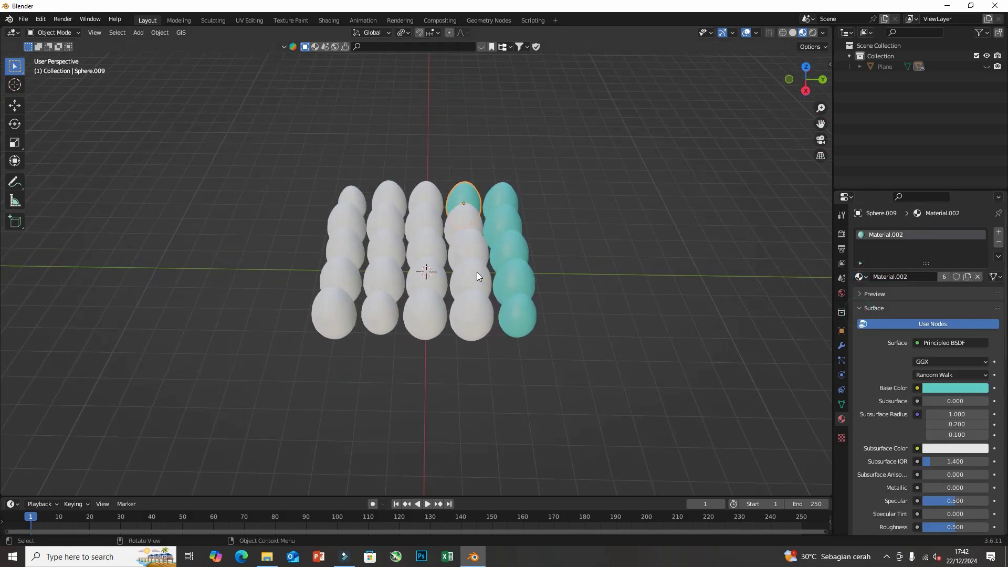
{"action": "left_click", "coordinate": [466, 228]}
{"action": "left_click", "coordinate": [862, 277]}
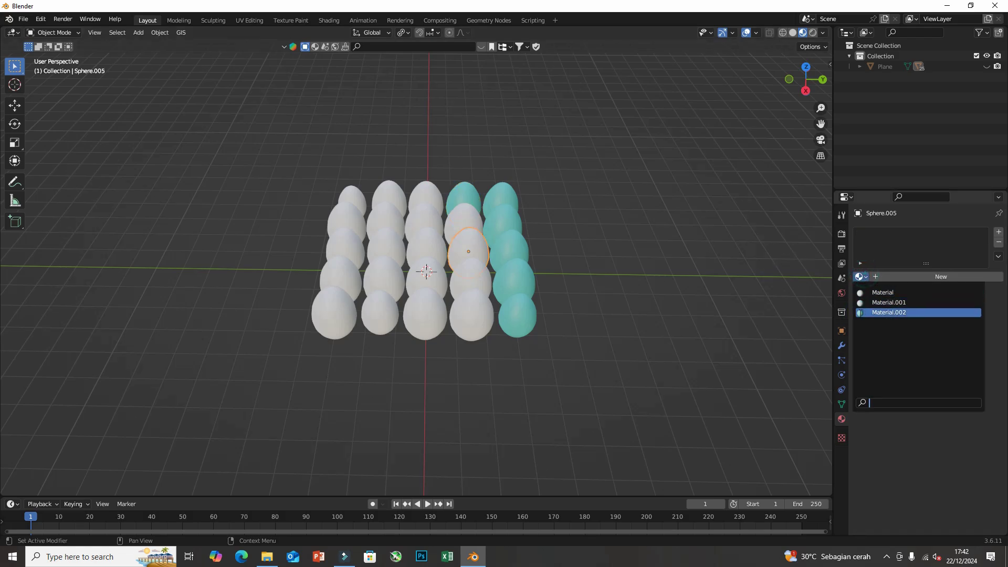
{"action": "left_click", "coordinate": [888, 312]}
{"action": "left_click", "coordinate": [463, 221]}
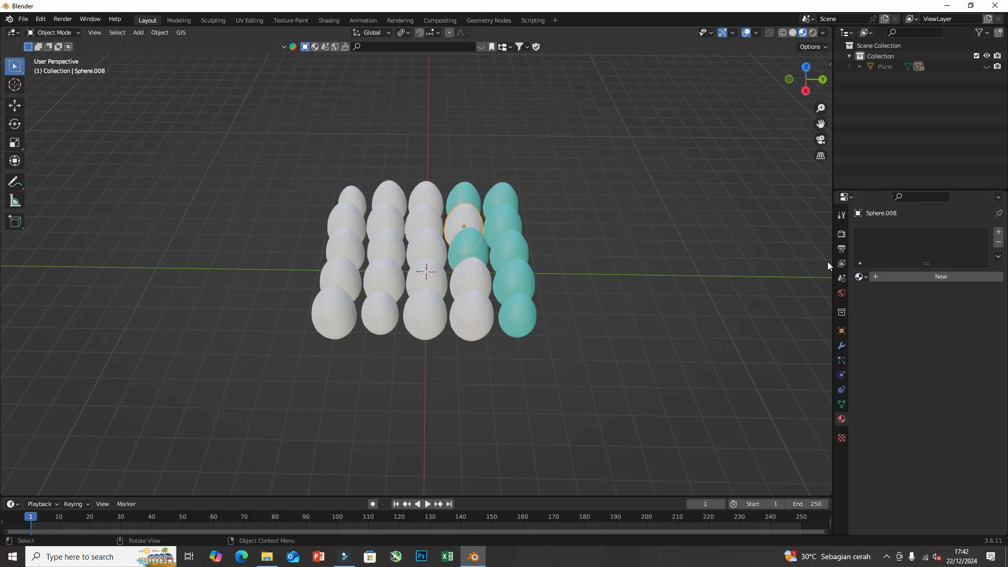
{"action": "left_click", "coordinate": [861, 277]}
{"action": "left_click", "coordinate": [866, 315]}
Assign Material.002 to the two remaining white eggs at the positive-X end of the second row
{"action": "middle_click_drag", "start_coordinate": [657, 326], "coordinate": [388, 315]}
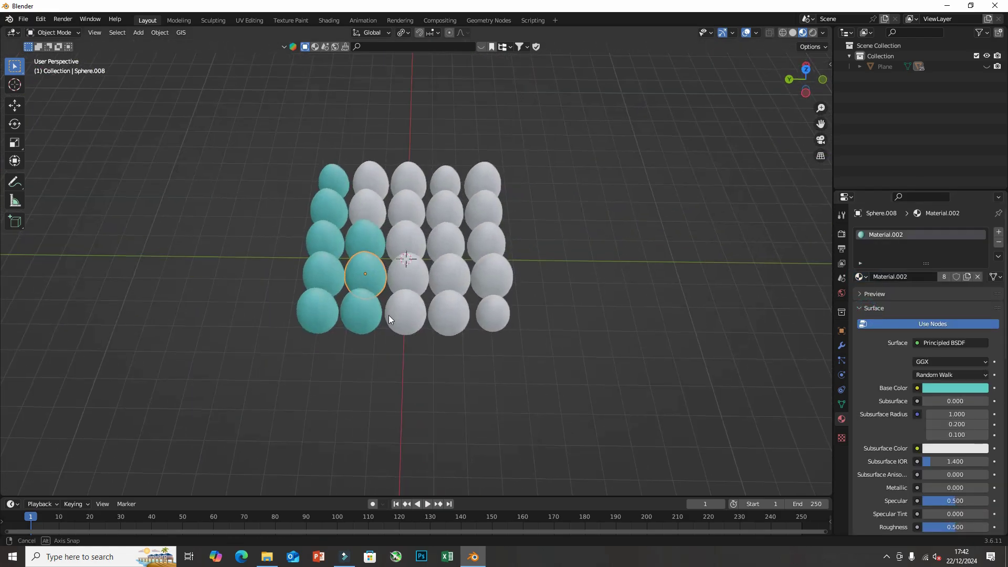
{"action": "left_click", "coordinate": [374, 206]}
{"action": "left_click", "coordinate": [862, 276]}
{"action": "left_click", "coordinate": [875, 312]}
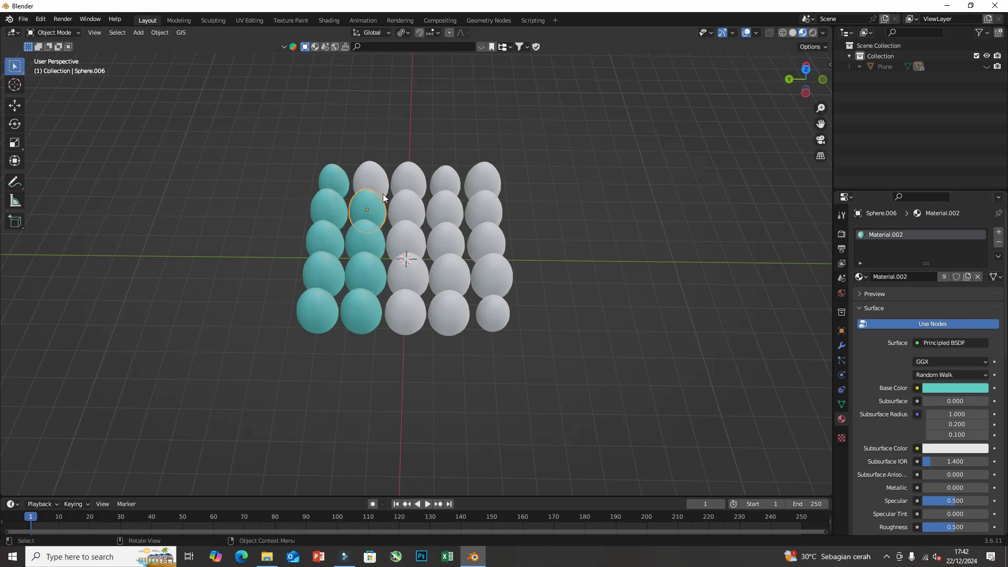
{"action": "left_click", "coordinate": [374, 180]}
{"action": "left_click", "coordinate": [860, 278]}
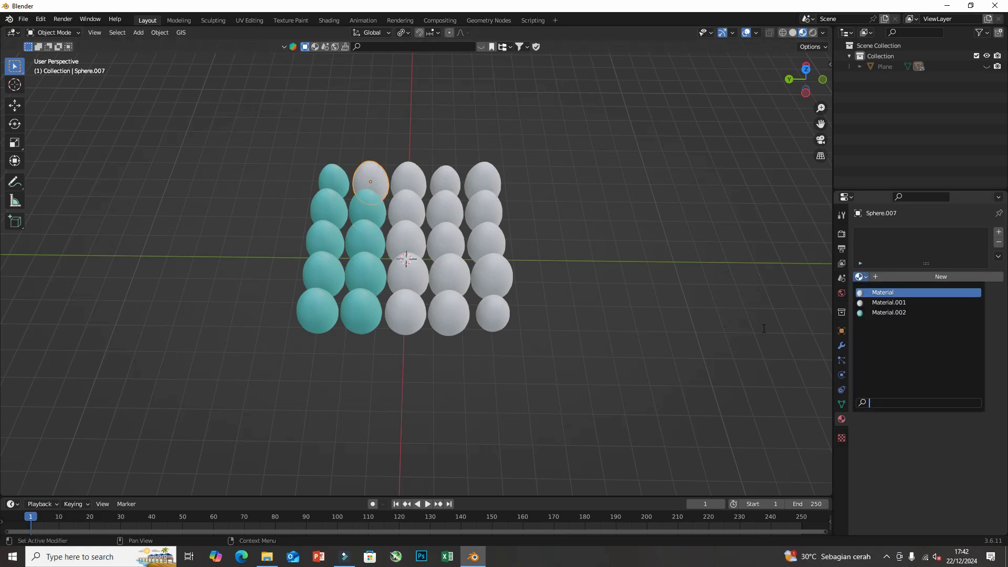
{"action": "left_click", "coordinate": [889, 312]}
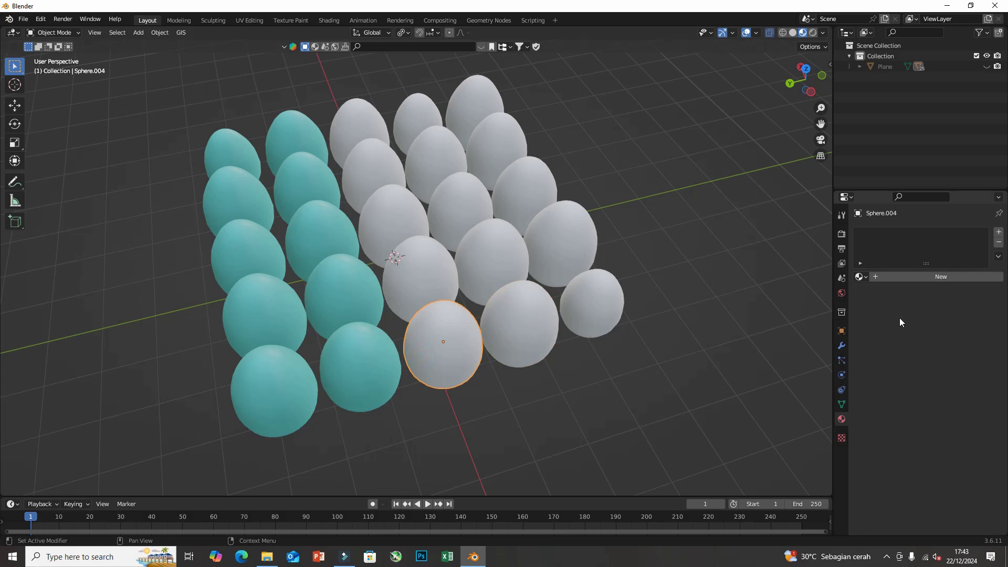
Assign Material.002 to the two eggs at the negative-X end of the middle row
{"action": "left_click", "coordinate": [860, 276]}
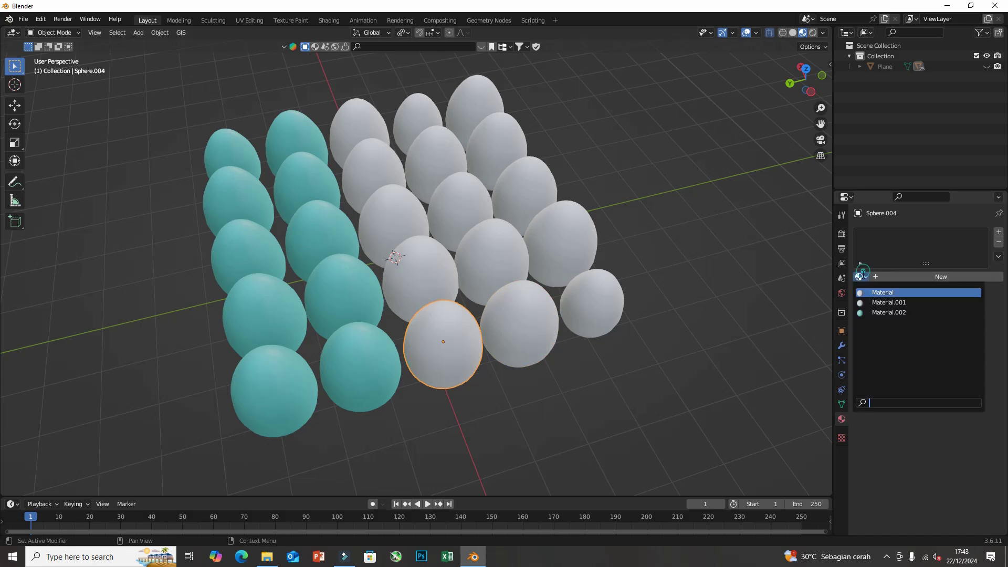
{"action": "left_click", "coordinate": [889, 313]}
{"action": "scroll", "coordinate": [435, 330], "scroll_direction": "down", "scroll_amount": 3}
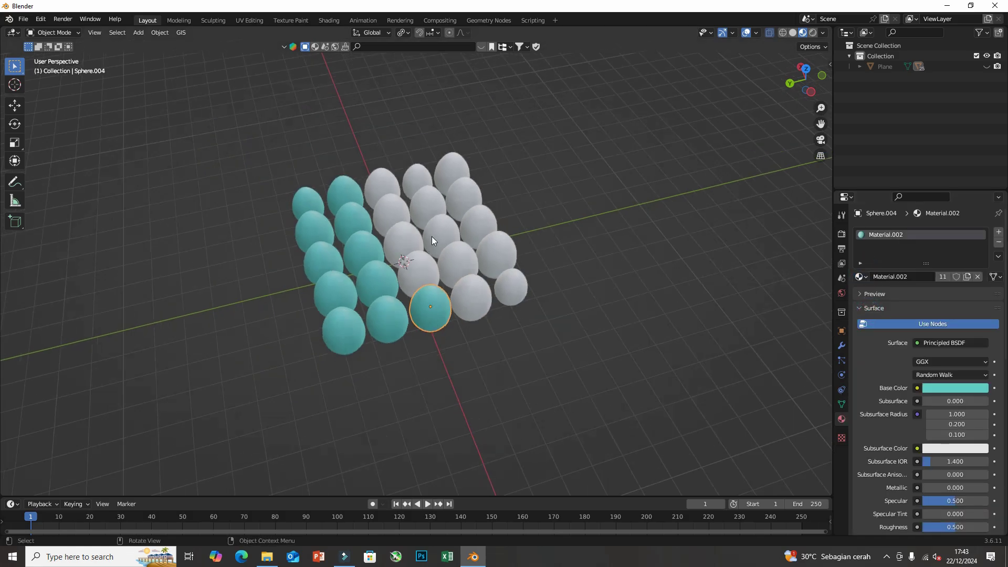
{"action": "scroll", "coordinate": [431, 242], "scroll_direction": "up", "scroll_amount": 1}
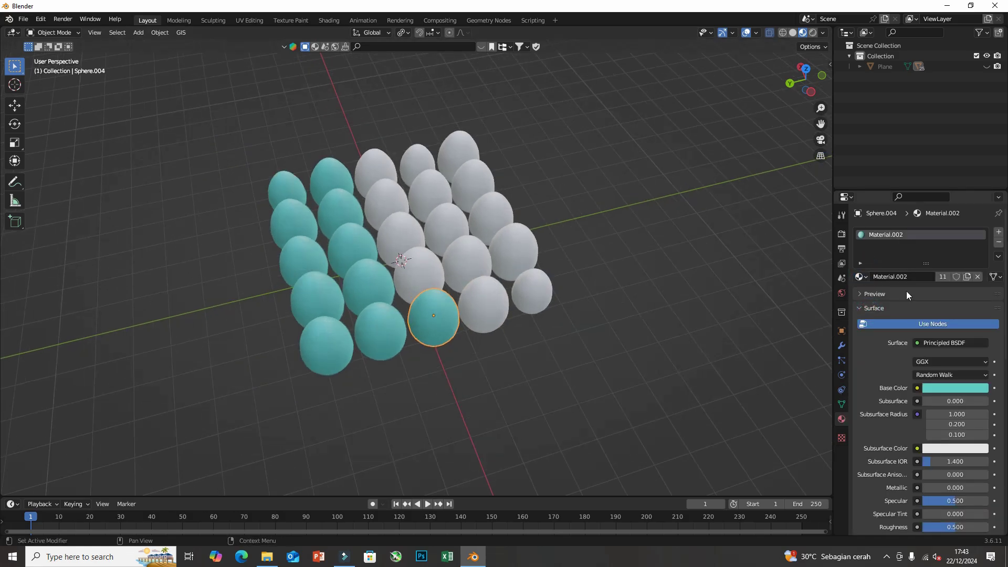
{"action": "left_click", "coordinate": [434, 273]}
{"action": "left_click", "coordinate": [862, 277]}
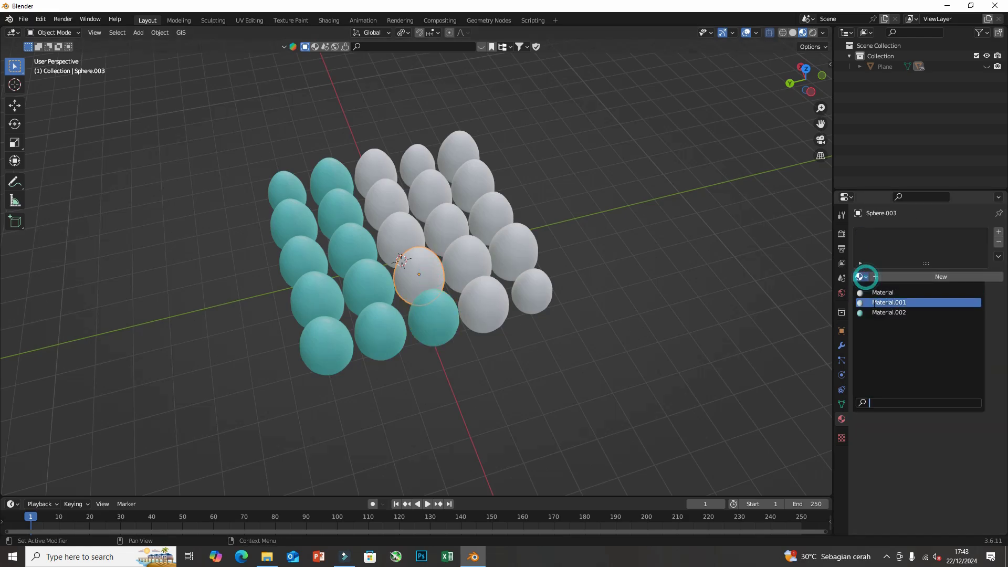
{"action": "left_click", "coordinate": [888, 312]}
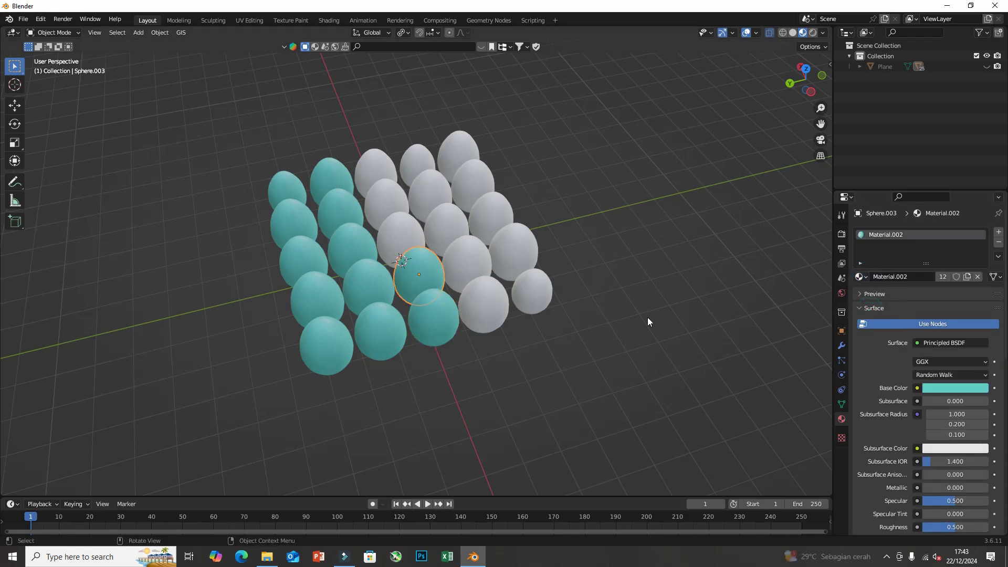
Give the centre egg of the middle row a new orange material of hue 0.030, saturation 0.855, value 0.800
{"action": "left_click", "coordinate": [415, 229]}
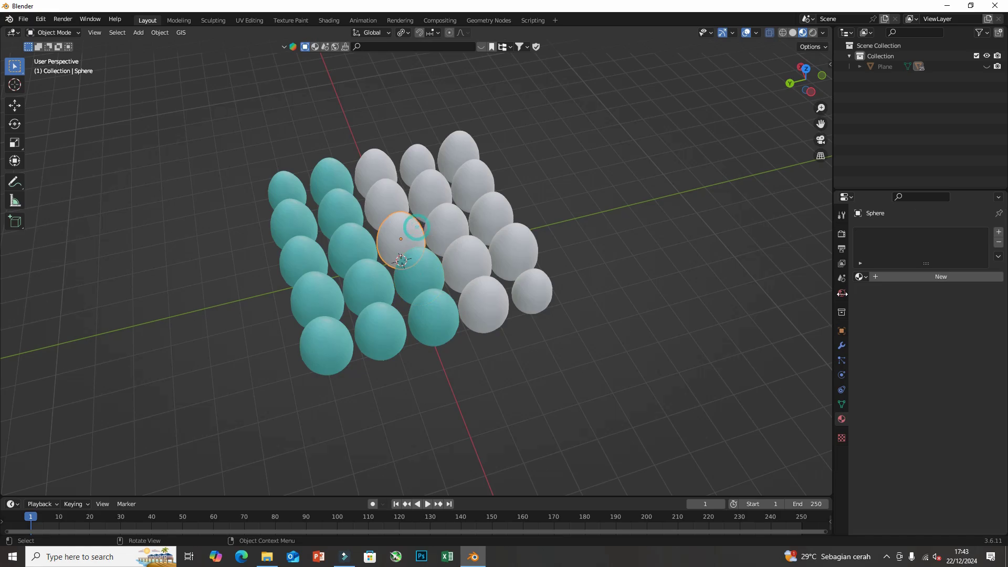
{"action": "left_click", "coordinate": [882, 275]}
{"action": "left_click", "coordinate": [945, 389]}
{"action": "left_click", "coordinate": [930, 295]}
{"action": "mouse_move", "coordinate": [931, 297]}
{"action": "left_mouse_down"}
{"action": "mouse_move", "coordinate": [928, 348]}
{"action": "mouse_move", "coordinate": [940, 276]}
{"action": "mouse_move", "coordinate": [928, 297]}
{"action": "left_mouse_up"}
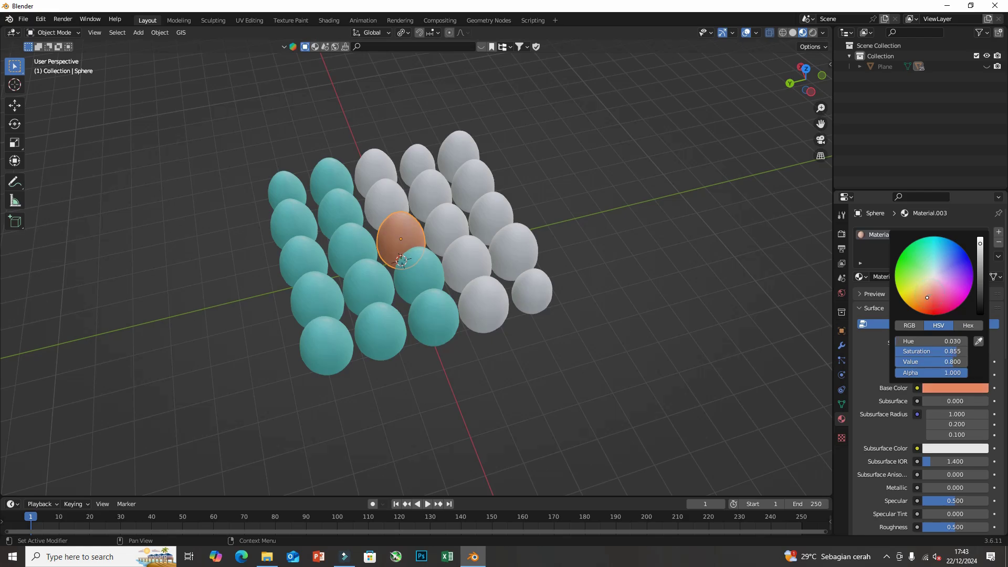
Assign the orange Material.003 to the two remaining white eggs of the middle row
{"action": "left_click", "coordinate": [399, 210]}
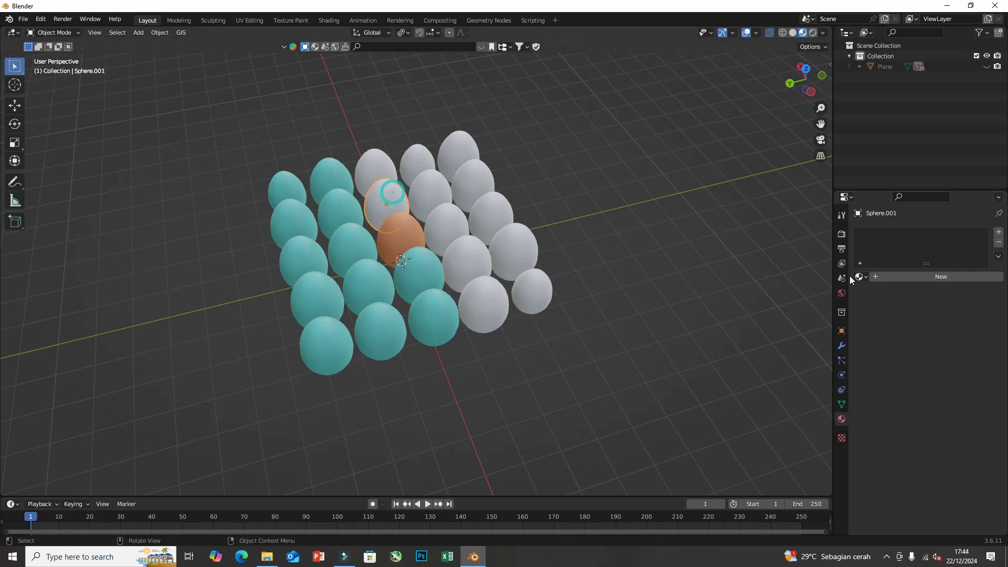
{"action": "left_click", "coordinate": [869, 273]}
{"action": "left_click", "coordinate": [889, 323]}
{"action": "left_click", "coordinate": [389, 178]}
{"action": "left_click", "coordinate": [868, 274]}
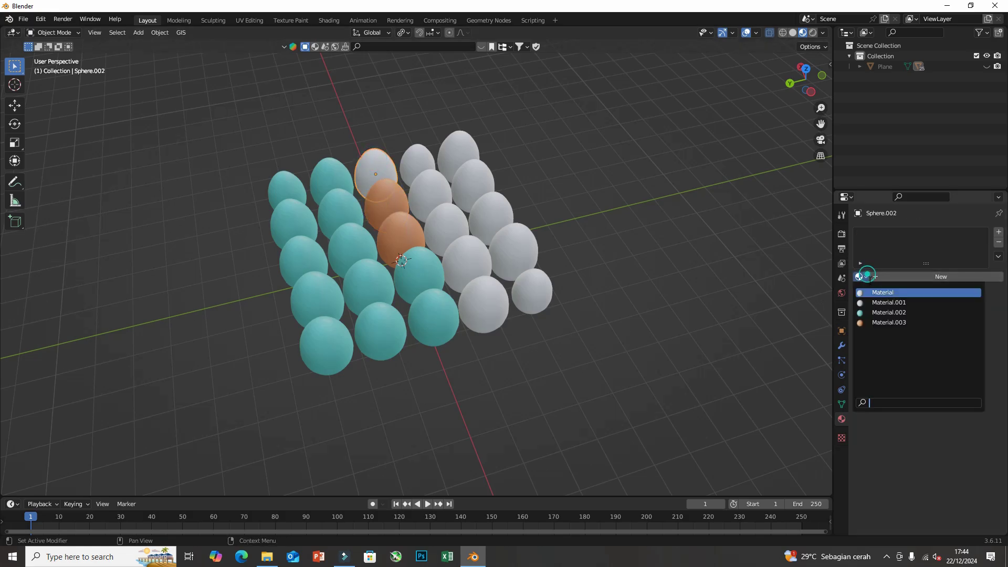
{"action": "left_click", "coordinate": [889, 322]}
Assign Material.003 to the middle egg and the two eggs towards positive X in the fourth row
{"action": "left_click", "coordinate": [452, 241]}
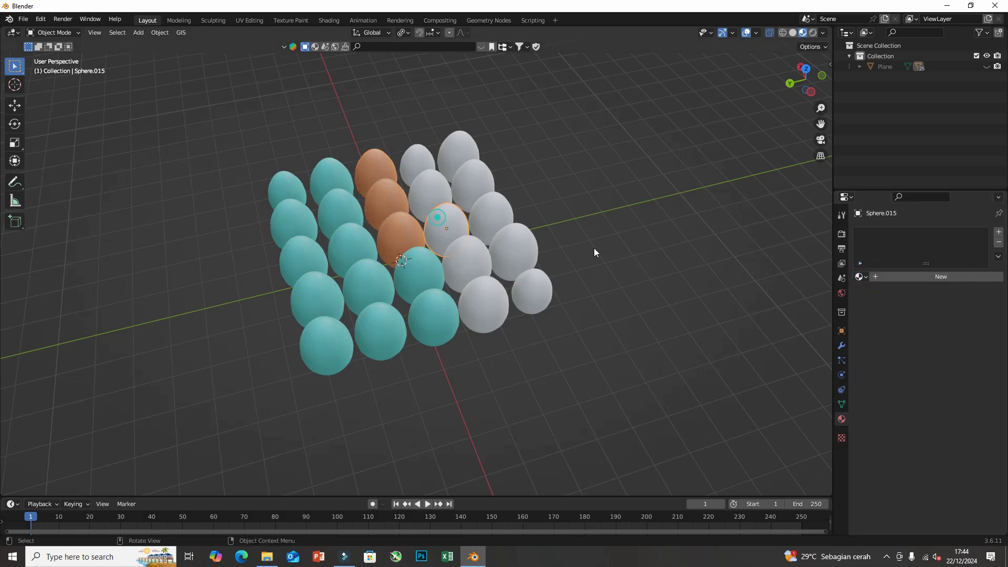
{"action": "left_click", "coordinate": [860, 277]}
{"action": "left_click", "coordinate": [877, 323]}
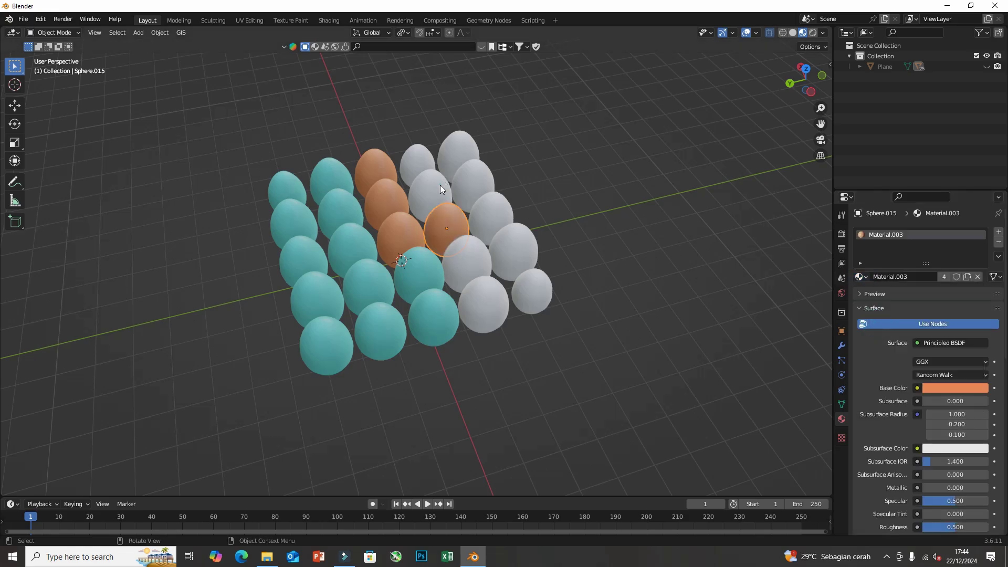
{"action": "left_click", "coordinate": [444, 189]}
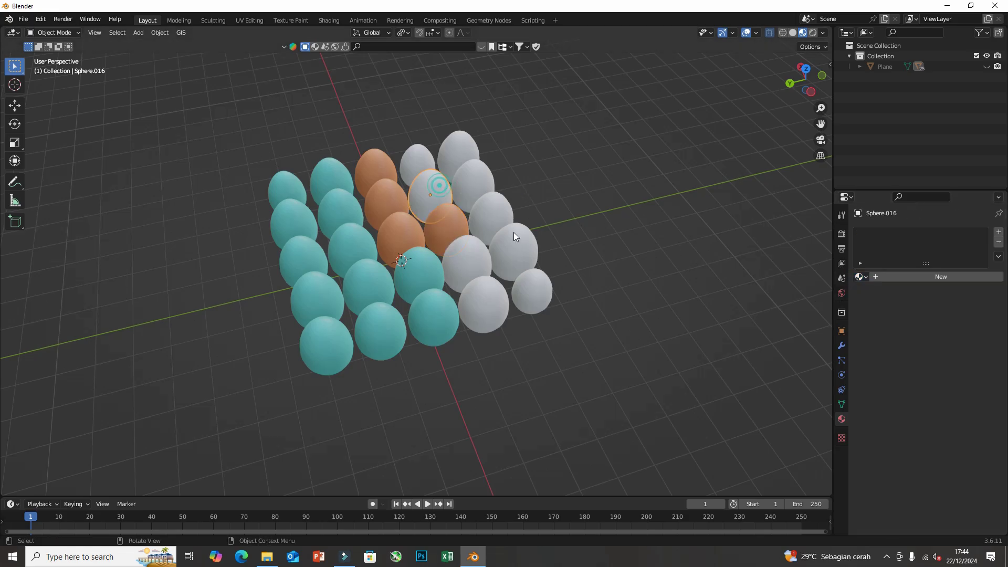
{"action": "left_click", "coordinate": [864, 276]}
{"action": "left_click", "coordinate": [888, 322]}
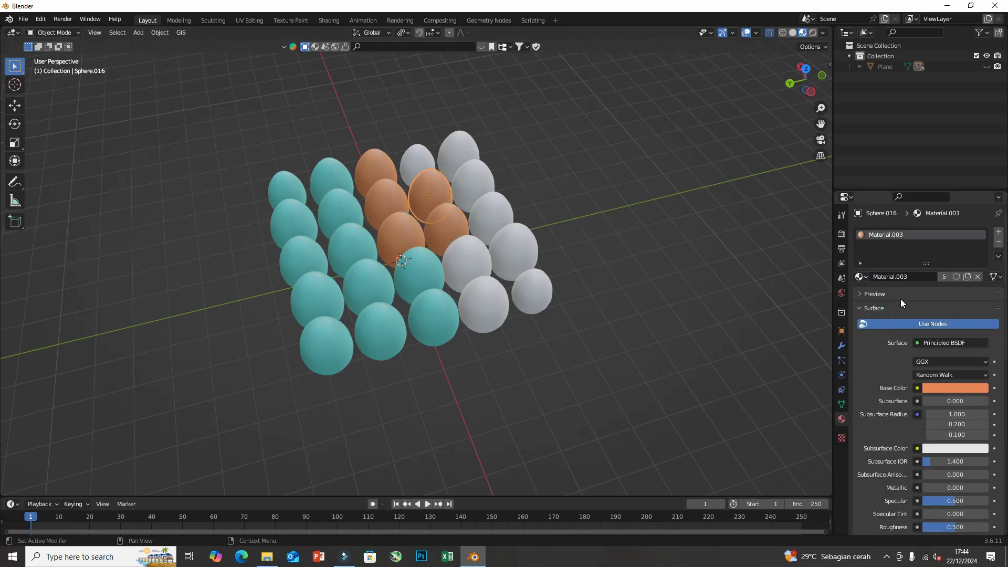
{"action": "left_click", "coordinate": [415, 160]}
{"action": "left_click", "coordinate": [859, 276]}
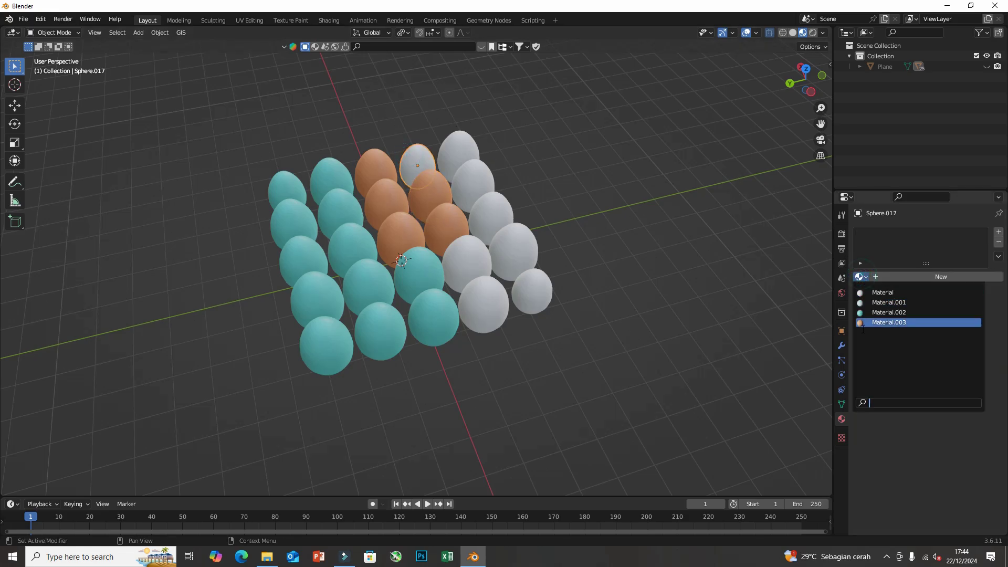
{"action": "left_click", "coordinate": [864, 323]}
Assign Material.003 to the two remaining white eggs at the negative-X end of the fourth row
{"action": "left_click", "coordinate": [488, 286]}
{"action": "left_click", "coordinate": [859, 277]}
{"action": "left_click", "coordinate": [863, 323]}
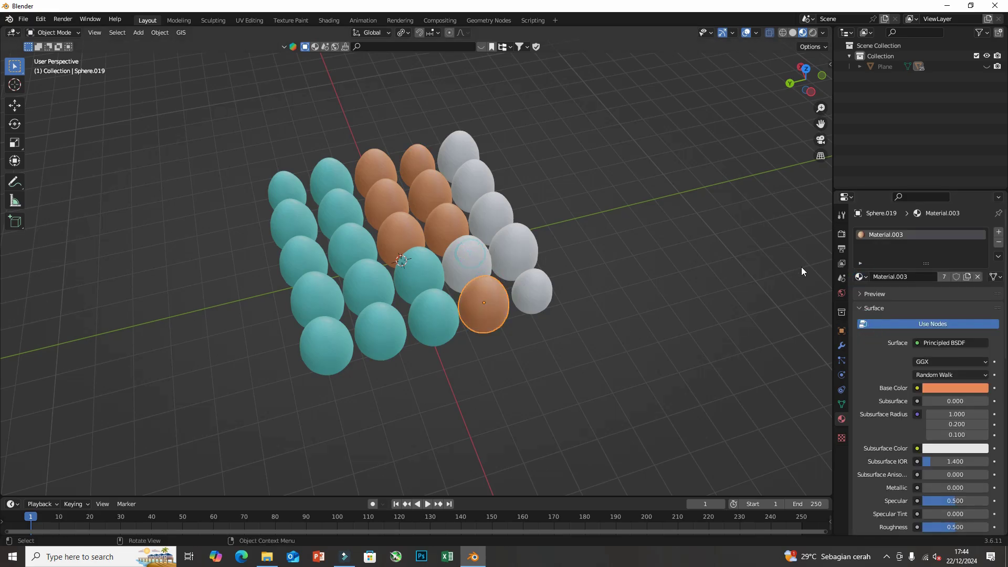
{"action": "left_click", "coordinate": [480, 256]}
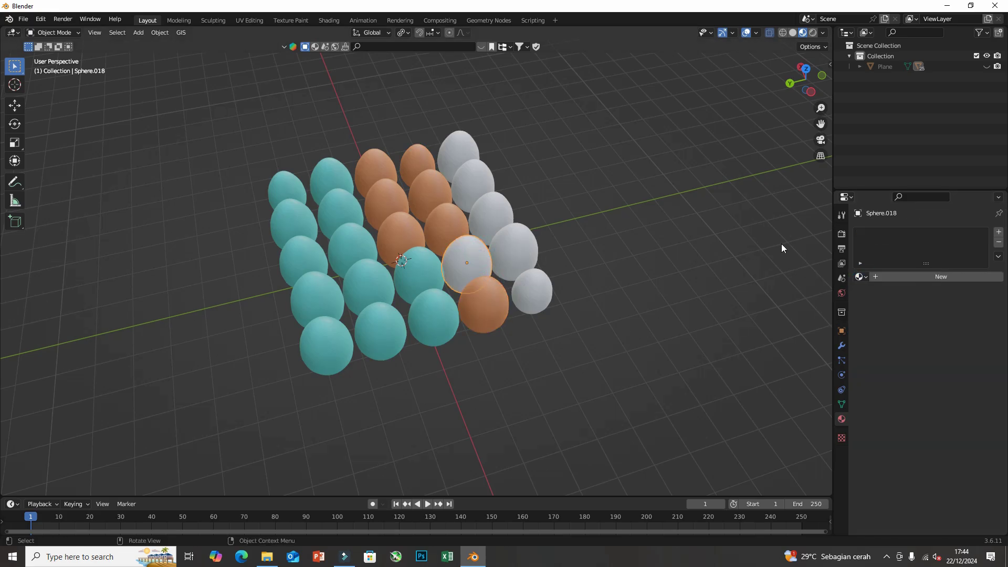
{"action": "left_click", "coordinate": [859, 277]}
{"action": "left_click", "coordinate": [867, 322]}
Assign Material.003 to the middle egg and the two eggs towards negative X in the outermost negative-Y row
{"action": "left_click", "coordinate": [519, 252]}
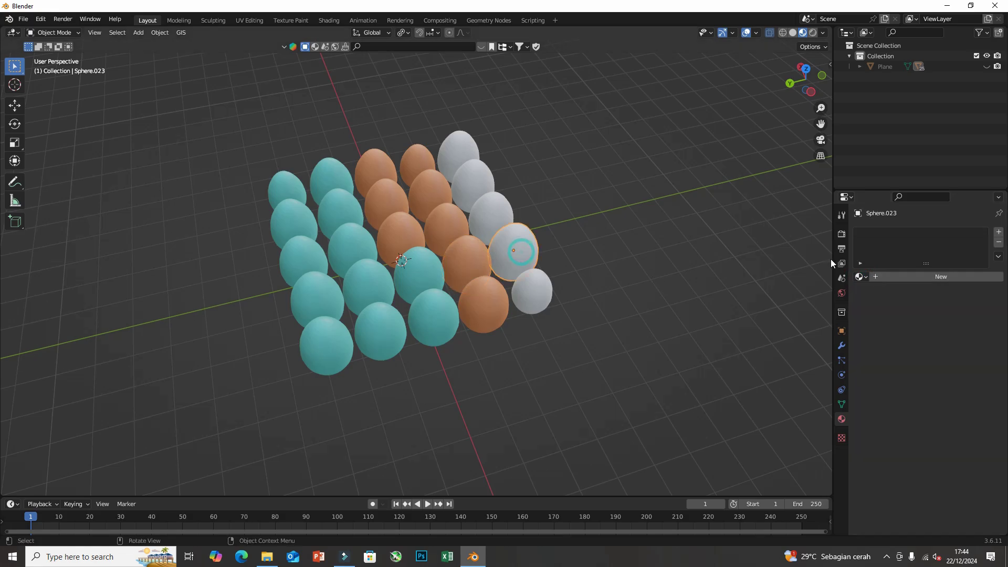
{"action": "left_click", "coordinate": [859, 277]}
{"action": "left_click", "coordinate": [868, 322]}
{"action": "left_click", "coordinate": [569, 278]}
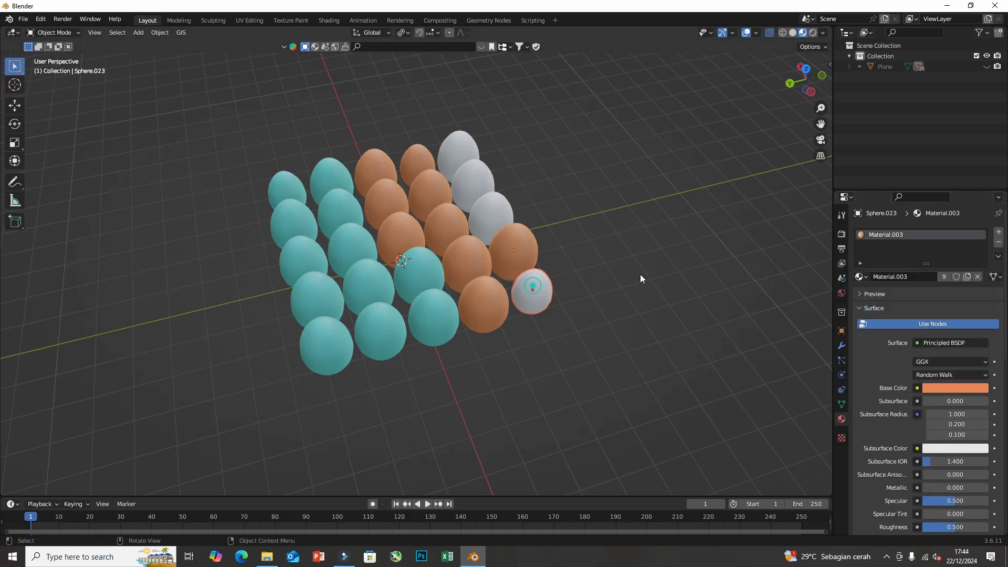
{"action": "left_click", "coordinate": [859, 277]}
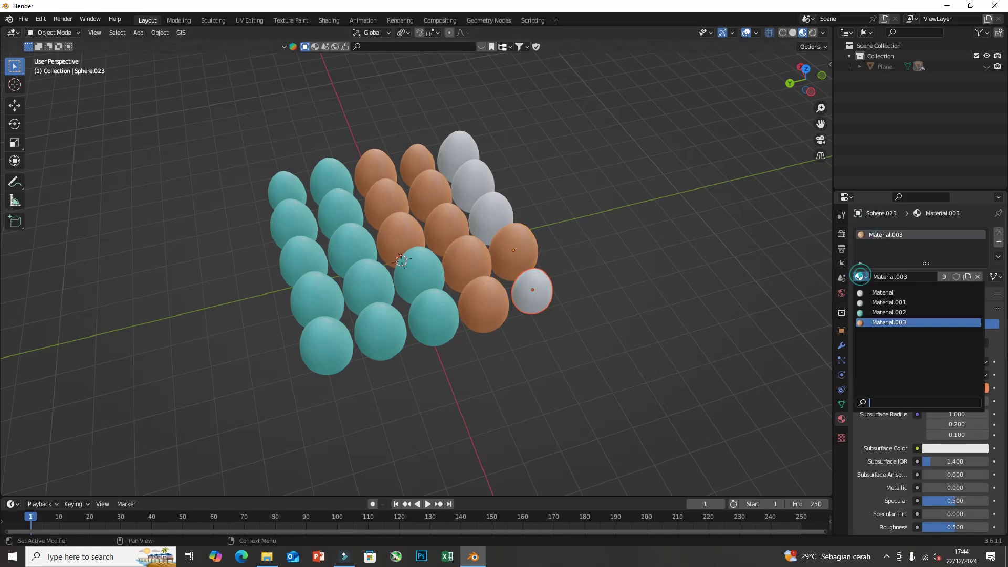
{"action": "left_click", "coordinate": [494, 209]}
{"action": "left_click", "coordinate": [860, 277]}
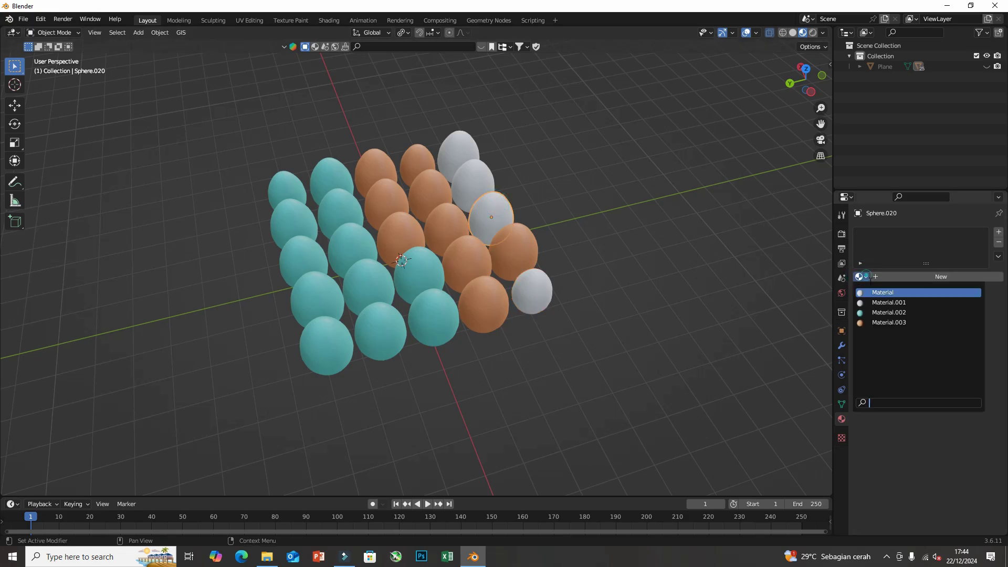
{"action": "left_click", "coordinate": [876, 322]}
{"action": "left_click", "coordinate": [533, 289]}
{"action": "left_click", "coordinate": [861, 278]}
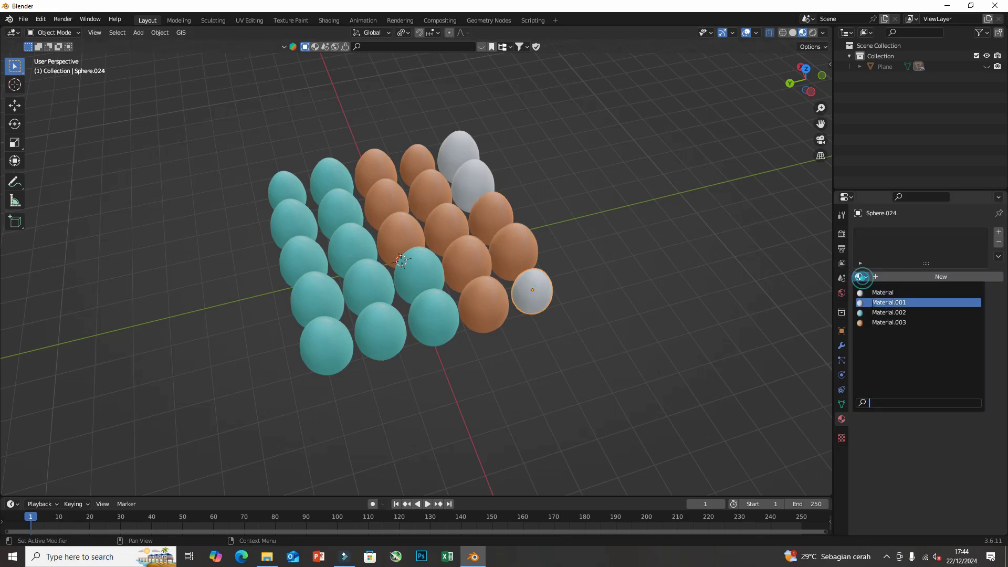
{"action": "left_click", "coordinate": [889, 322]}
Assign Material.002 to the white egg beside the middle one in the outermost negative-Y row
{"action": "left_click", "coordinate": [474, 184]}
{"action": "left_click", "coordinate": [860, 276]}
{"action": "left_click", "coordinate": [876, 310]}
Assign Material.003 to the last white corner egg and to the teal egg beside it in the outermost negative-Y row
{"action": "left_click", "coordinate": [459, 154]}
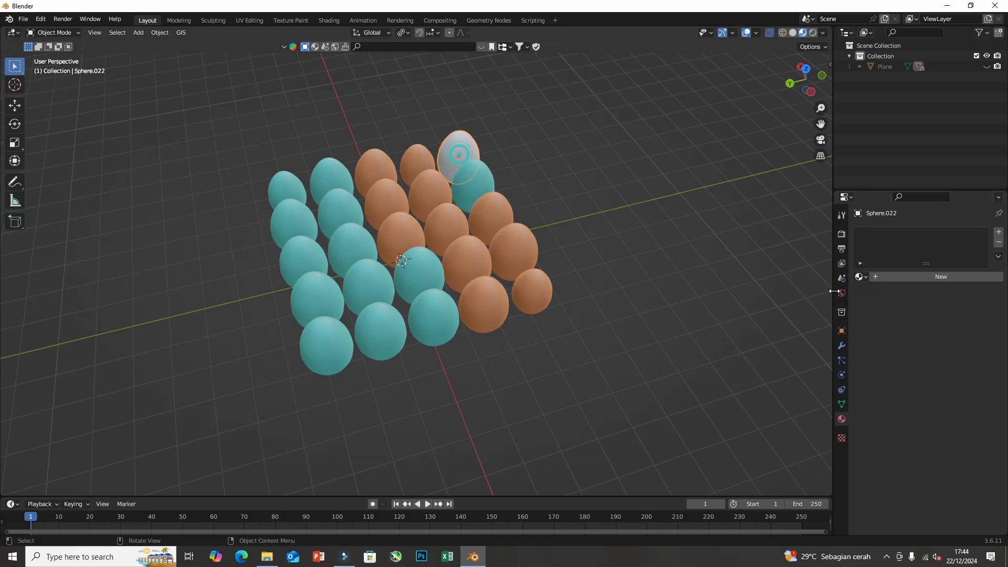
{"action": "left_click", "coordinate": [860, 277]}
{"action": "left_click", "coordinate": [875, 322]}
{"action": "left_click", "coordinate": [493, 187], "text": "shift"}
{"action": "left_click", "coordinate": [863, 276]}
{"action": "left_click", "coordinate": [884, 321]}
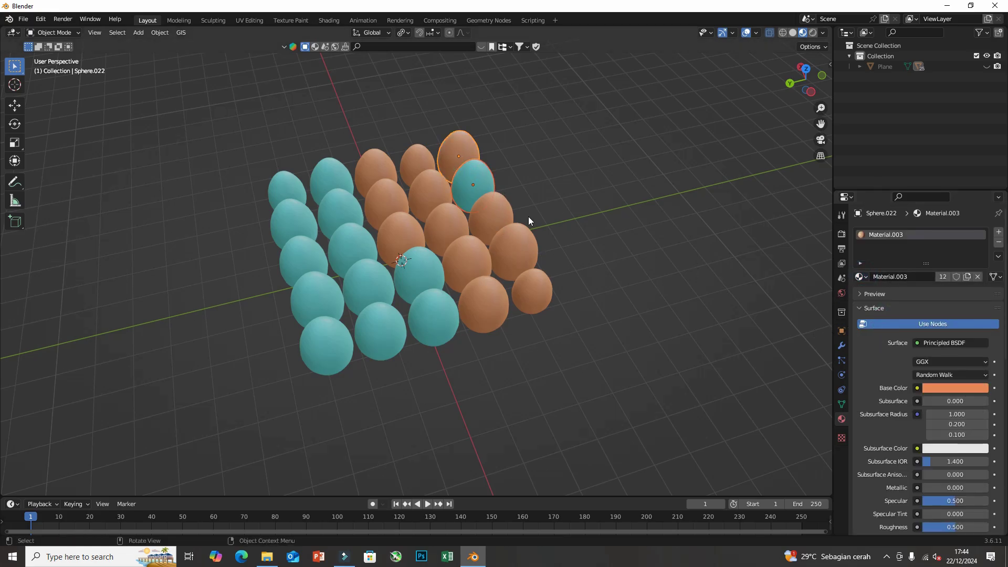
{"action": "left_click", "coordinate": [481, 170]}
{"action": "left_click", "coordinate": [859, 277]}
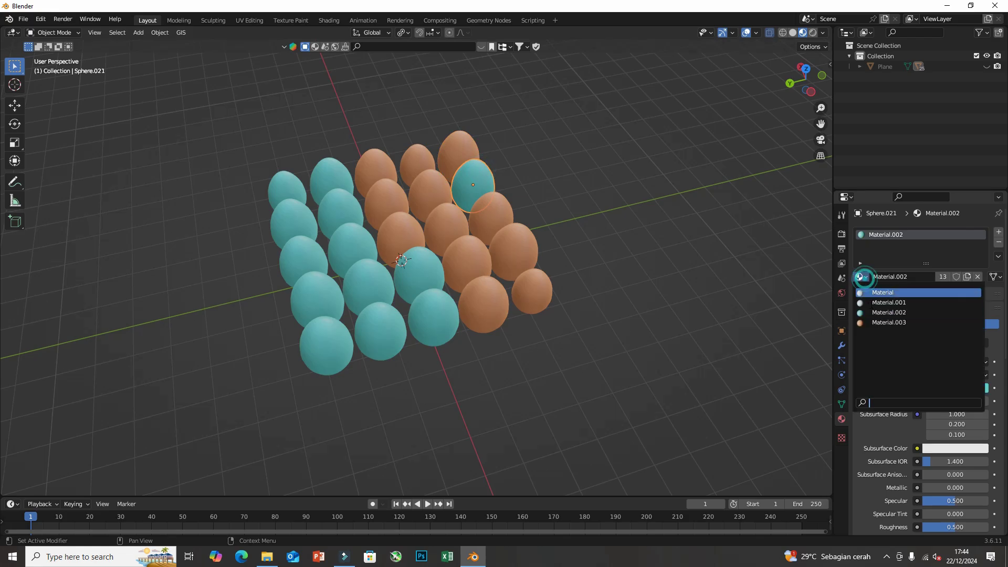
{"action": "left_click", "coordinate": [889, 322]}
Unhide the egg tray (Plane) and check the coloured eggs in it from several sides
{"action": "middle_click_drag", "start_coordinate": [549, 223], "coordinate": [600, 230]}
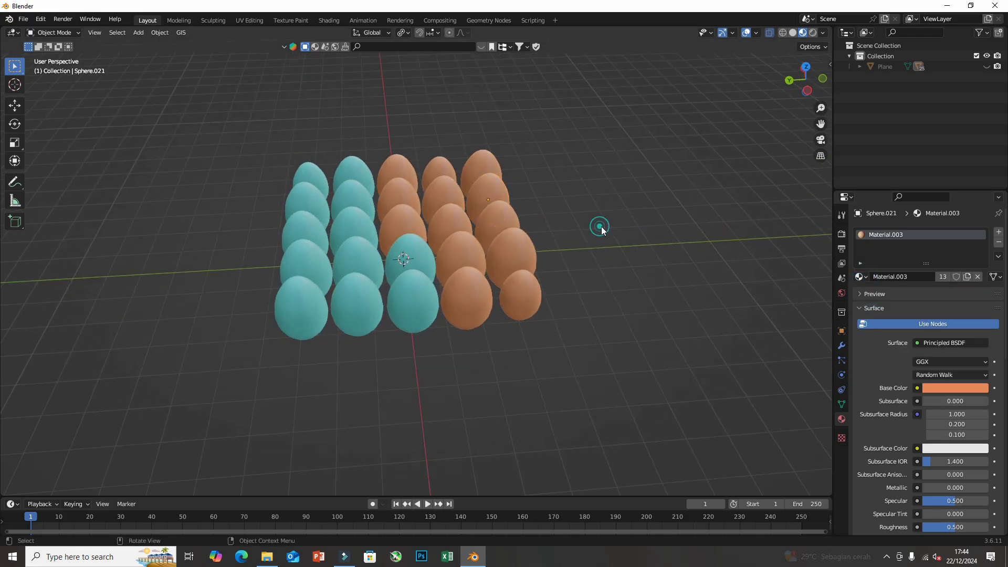
{"action": "left_click", "coordinate": [986, 67]}
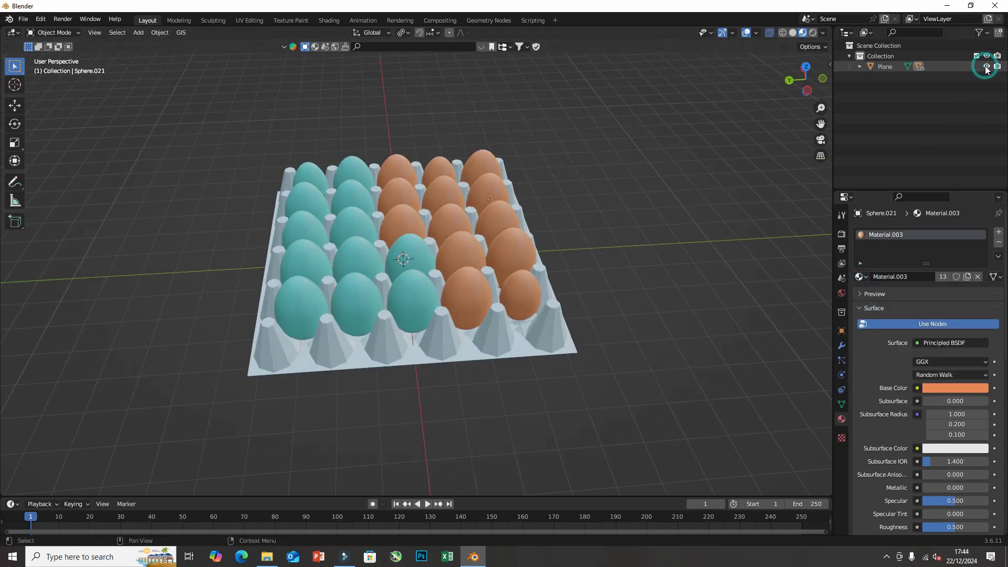
{"action": "middle_click_drag", "start_coordinate": [664, 137], "coordinate": [472, 160]}
{"action": "middle_click_drag", "start_coordinate": [514, 255], "coordinate": [352, 241]}
{"action": "scroll", "coordinate": [344, 280], "scroll_direction": "up", "scroll_amount": 3}
{"action": "scroll", "coordinate": [352, 241], "scroll_direction": "down", "scroll_amount": 2}
{"action": "middle_click_drag", "start_coordinate": [288, 232], "coordinate": [434, 265]}
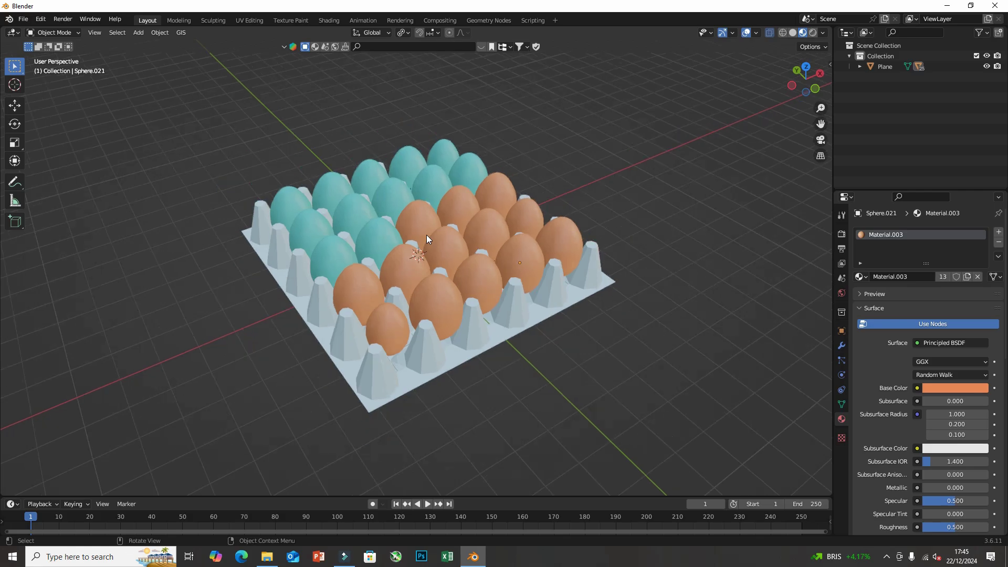